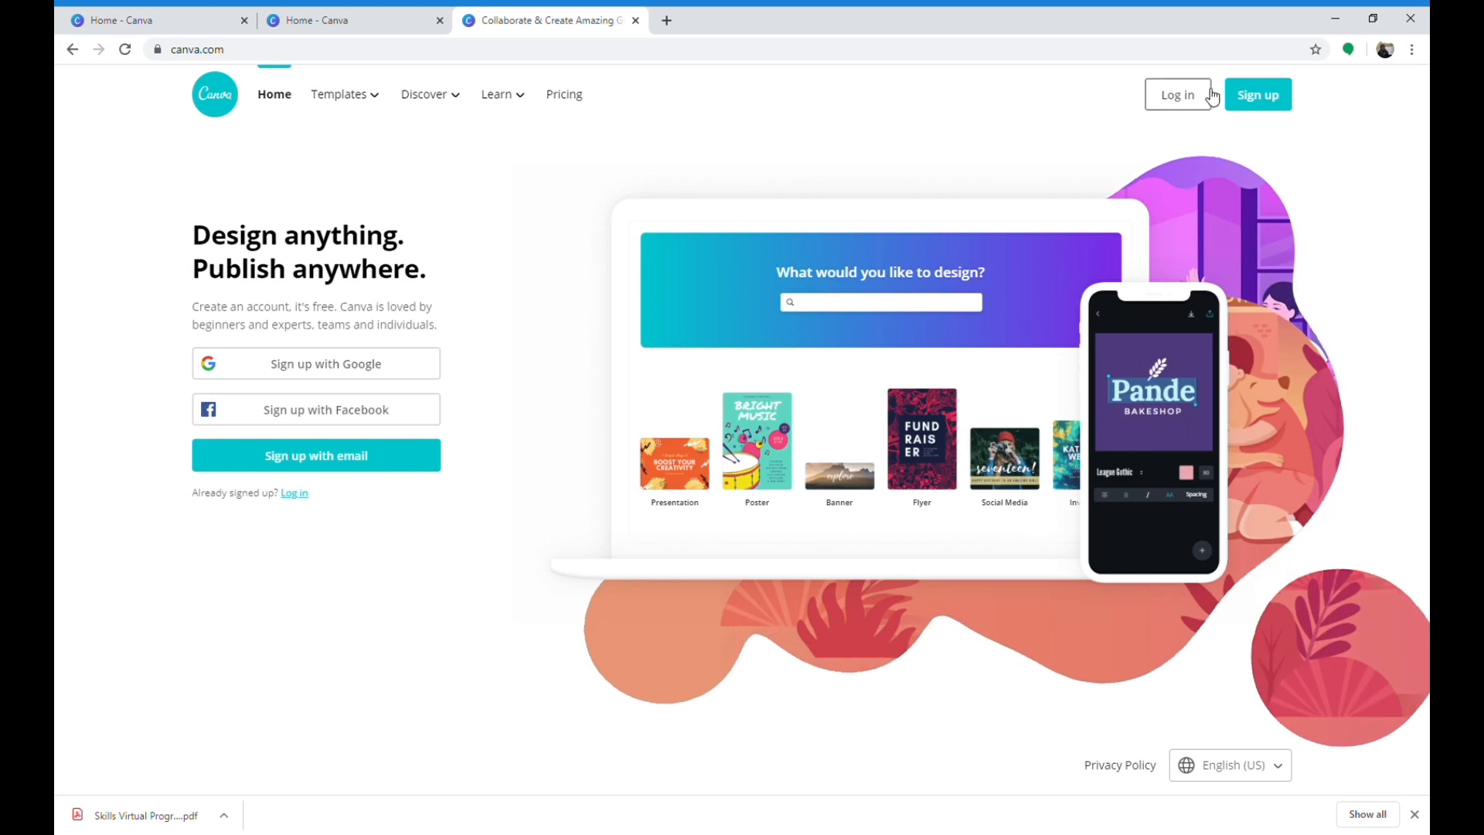
View the email sign-up form, and log in to the existing account with the saved credentials.
click(1268, 110)
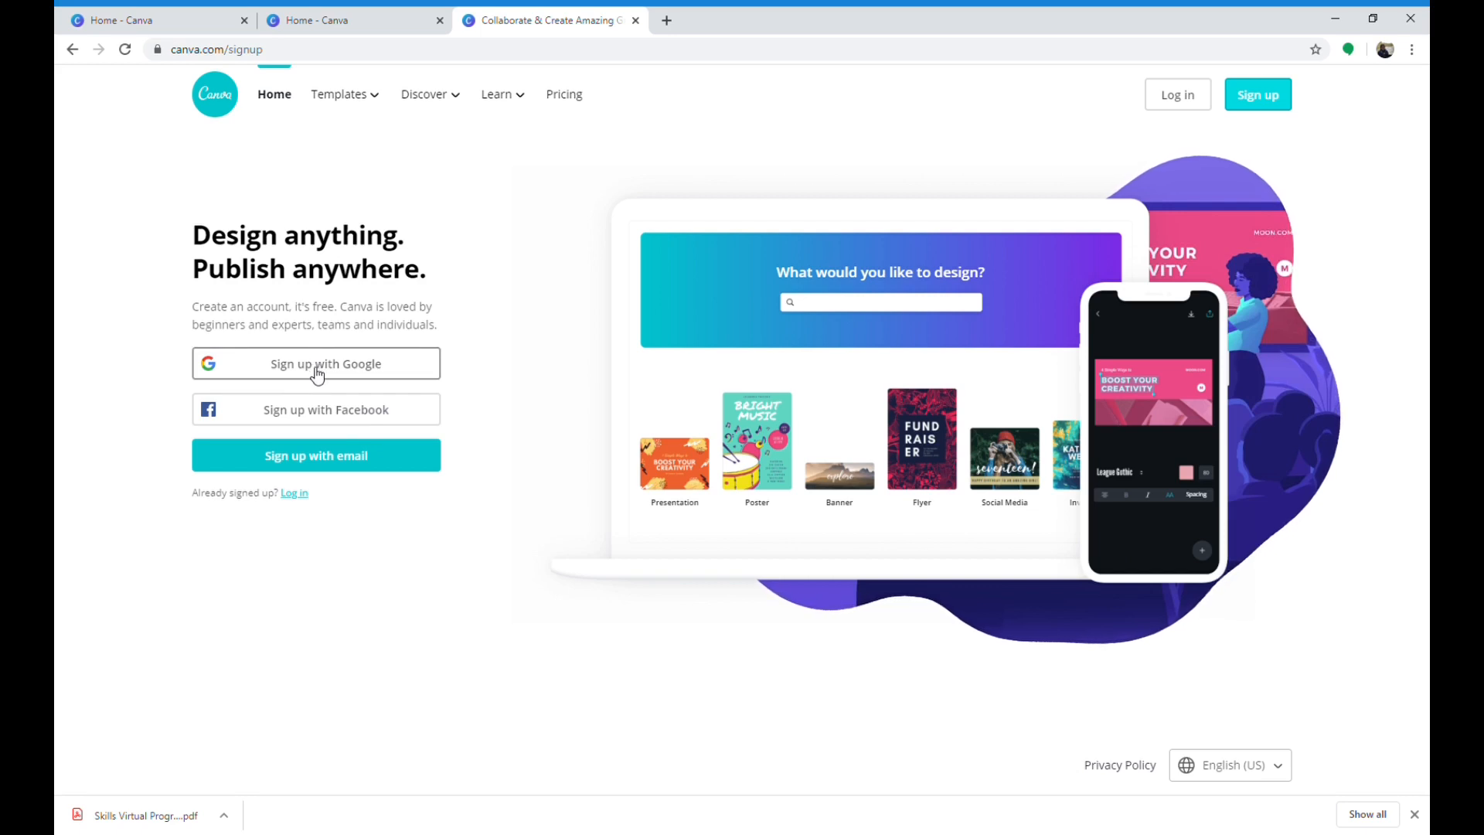
click(322, 464)
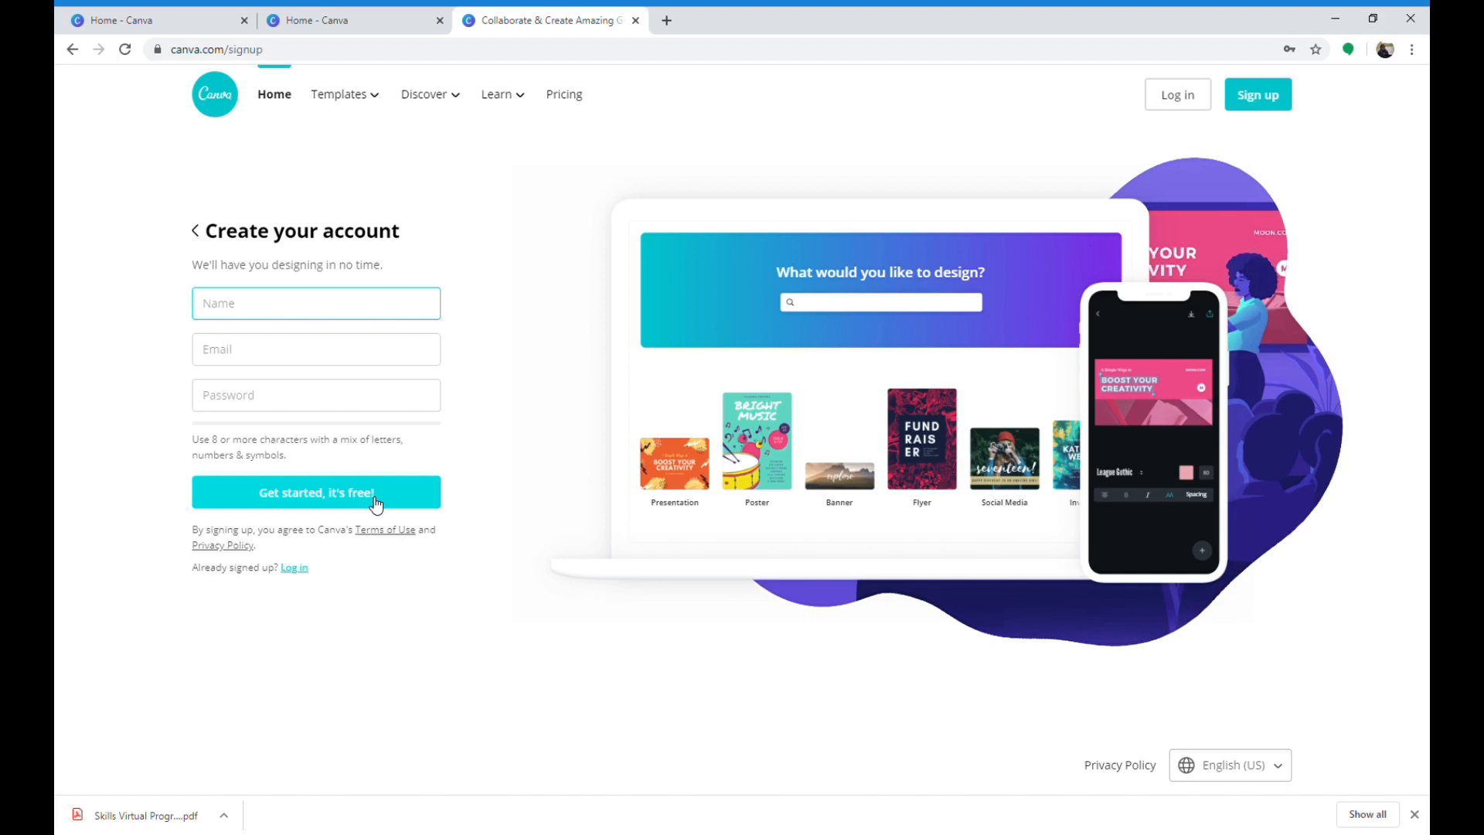
click(294, 568)
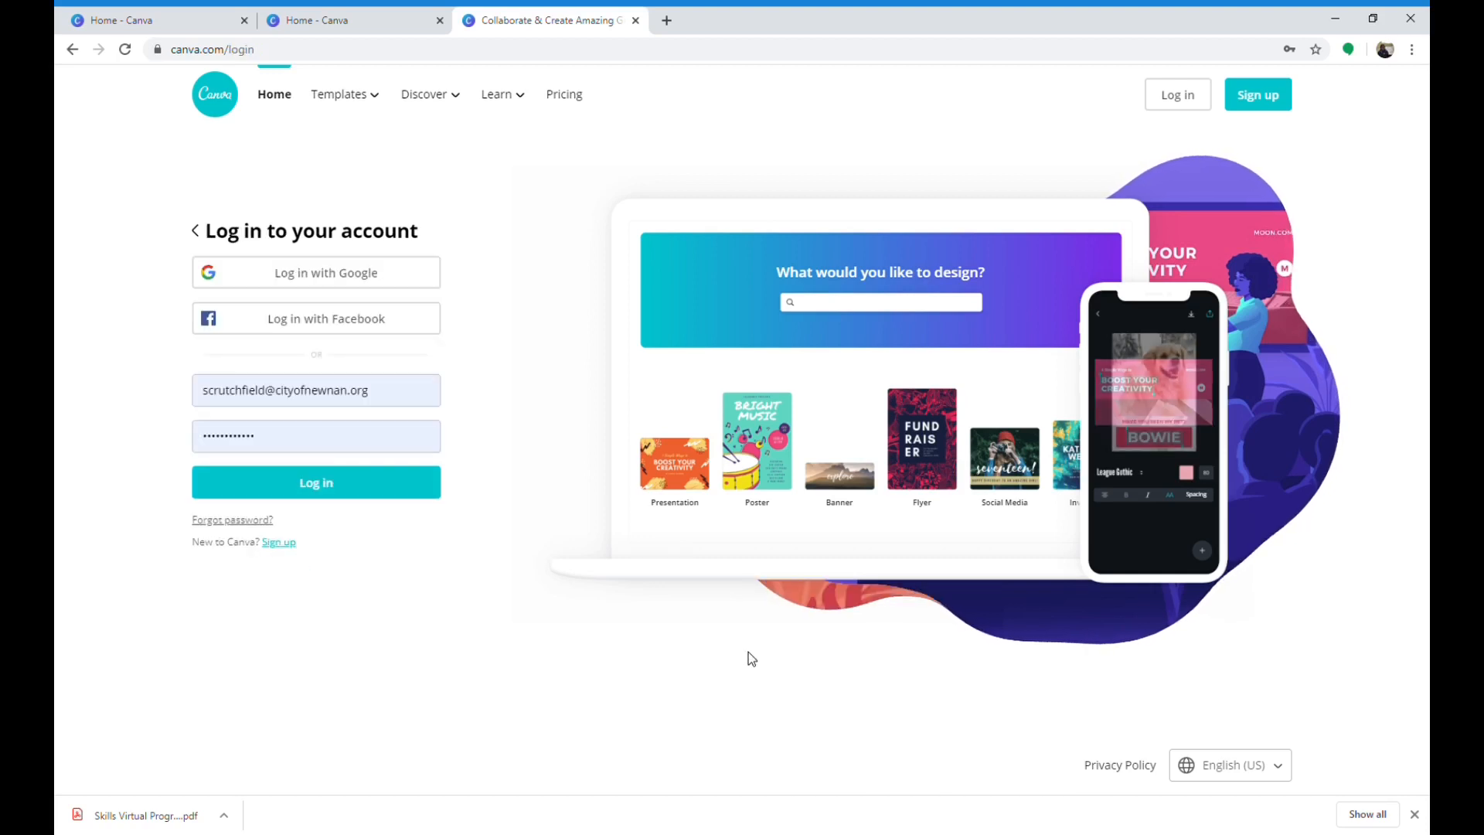
click(330, 486)
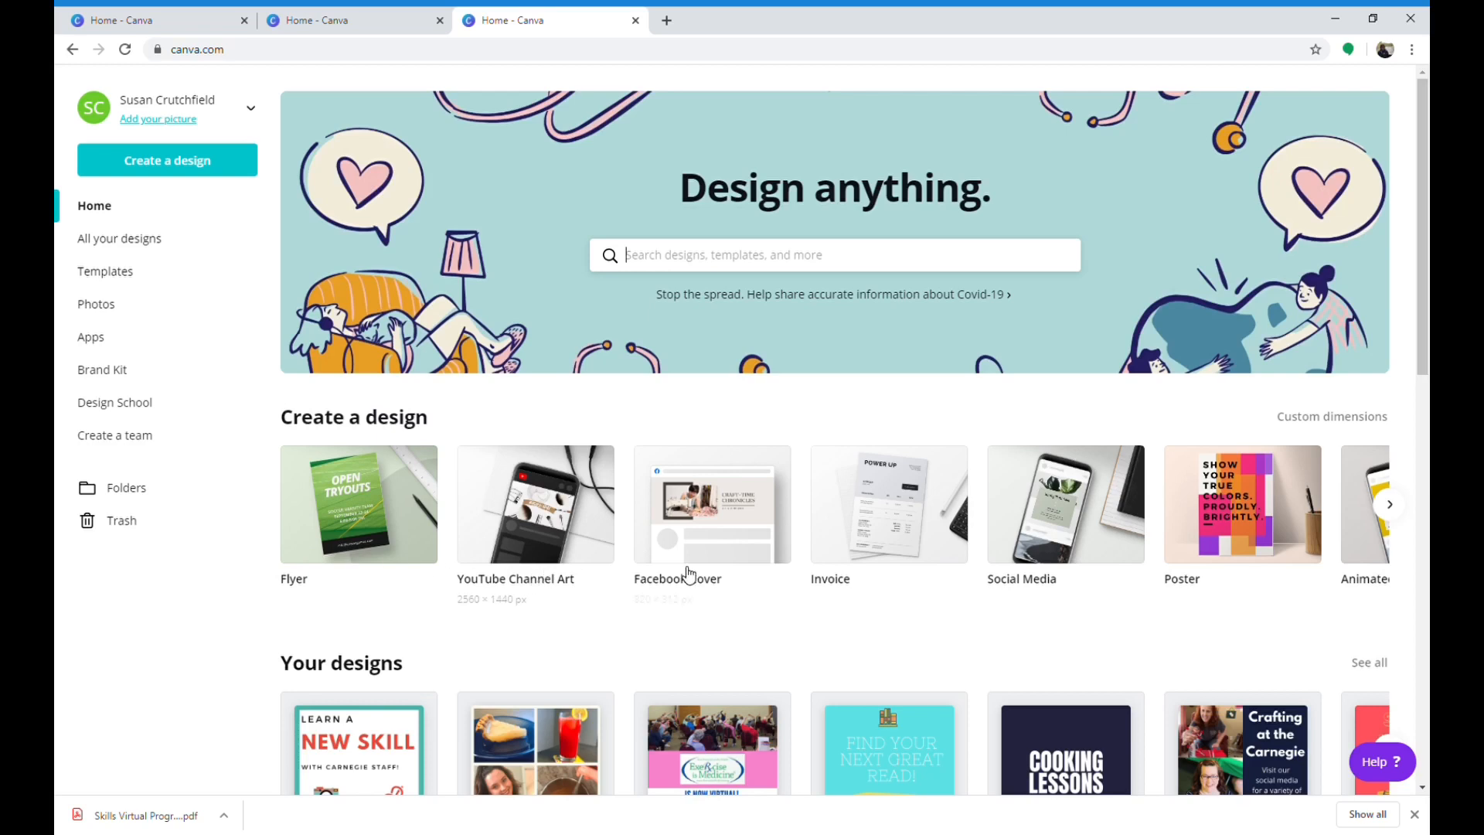
Browse the available design types, the recent designs and the suggested templates on the home page.
click(1397, 506)
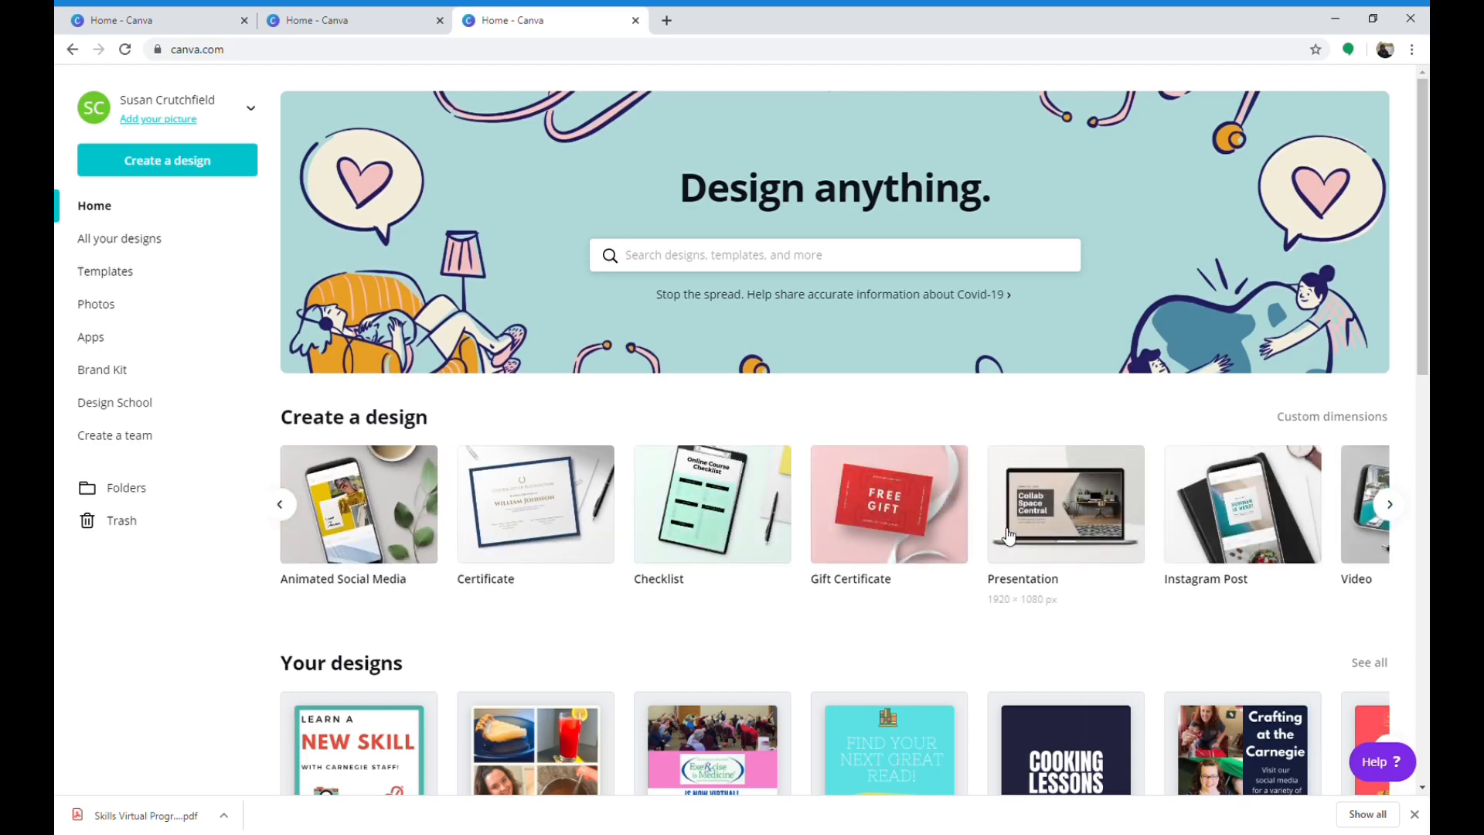
click(1391, 509)
click(1395, 512)
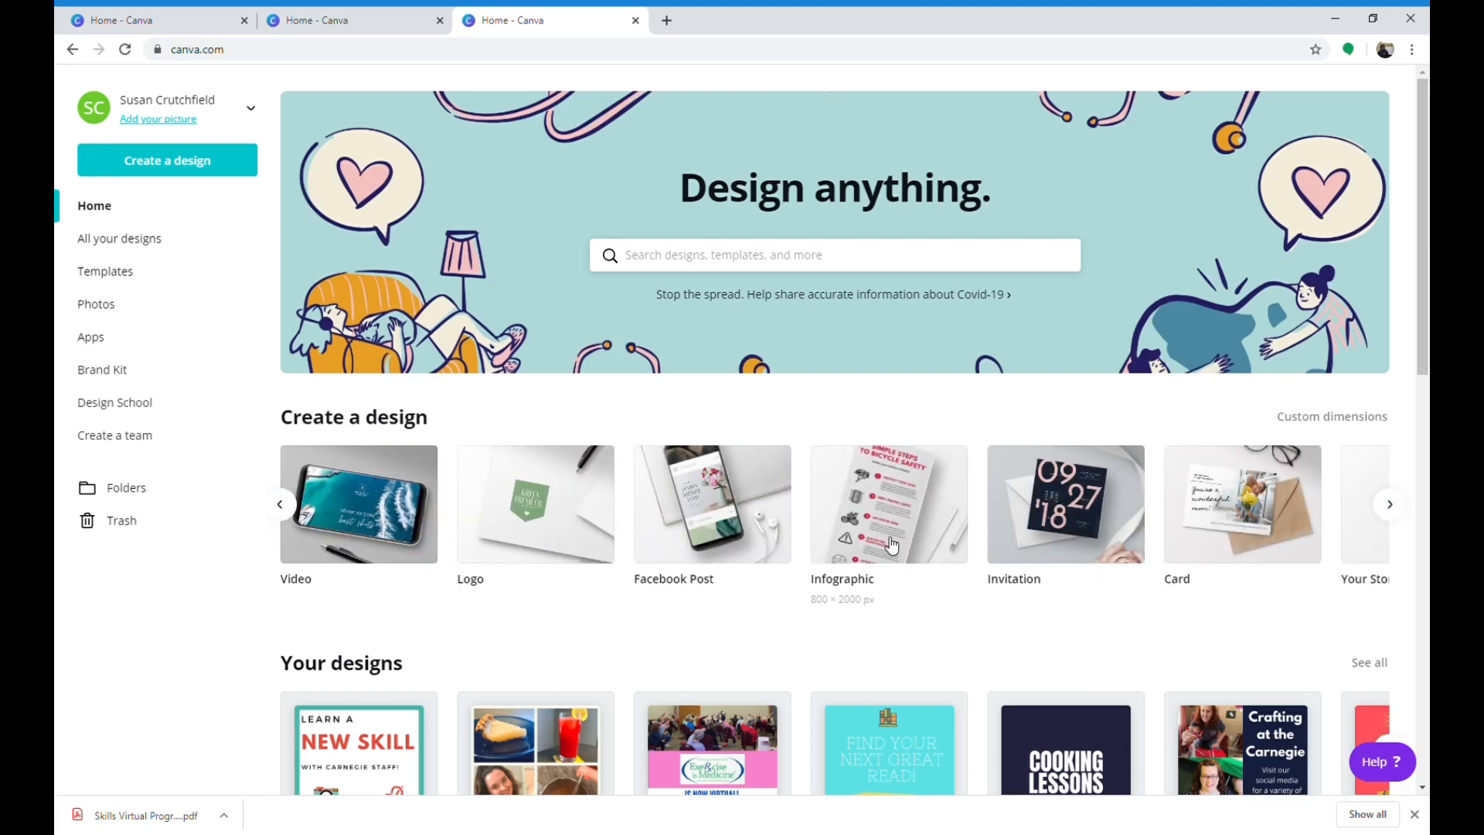
click(1387, 505)
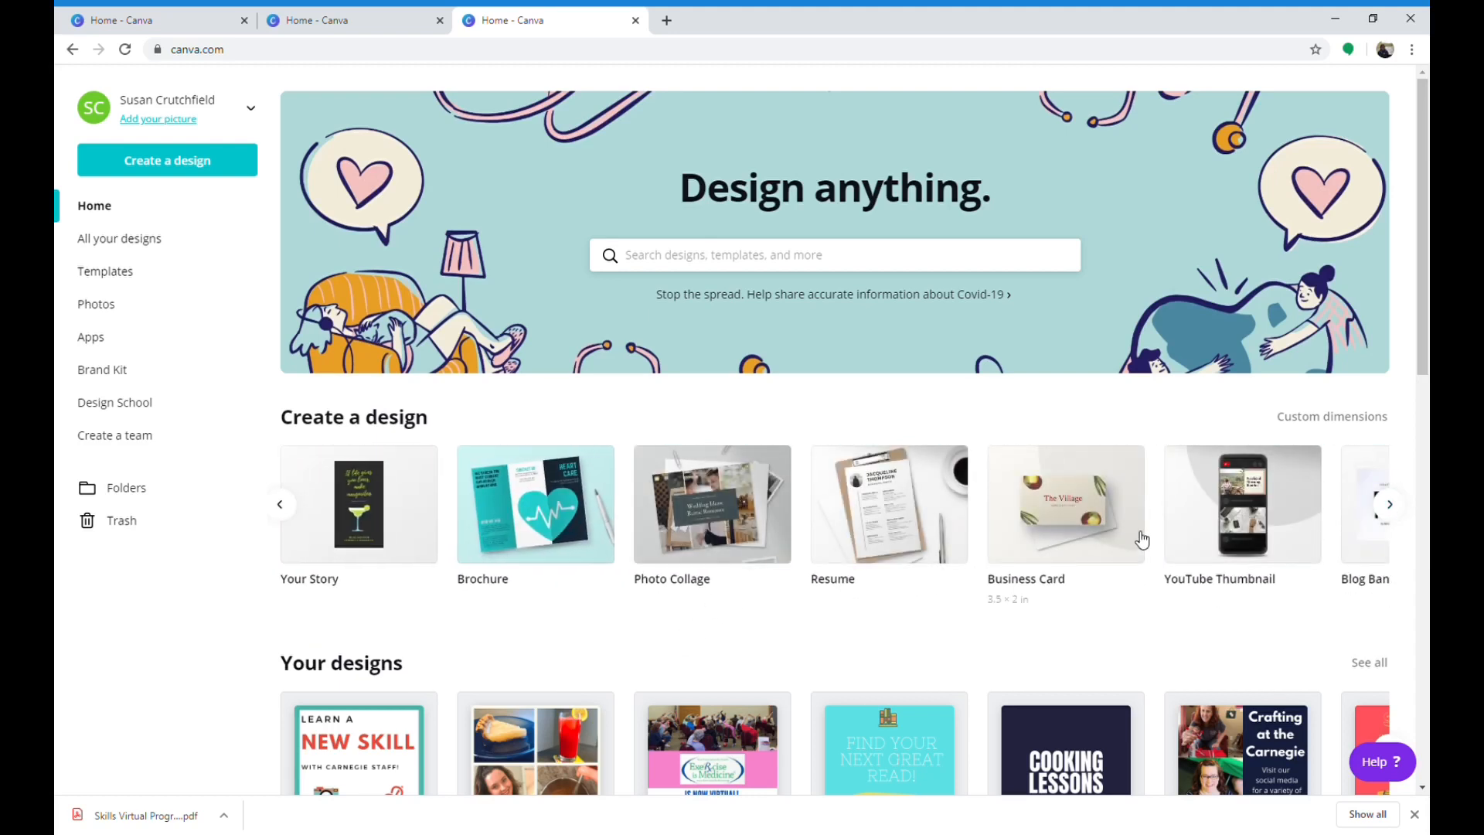
scroll(1141, 540, down, 4)
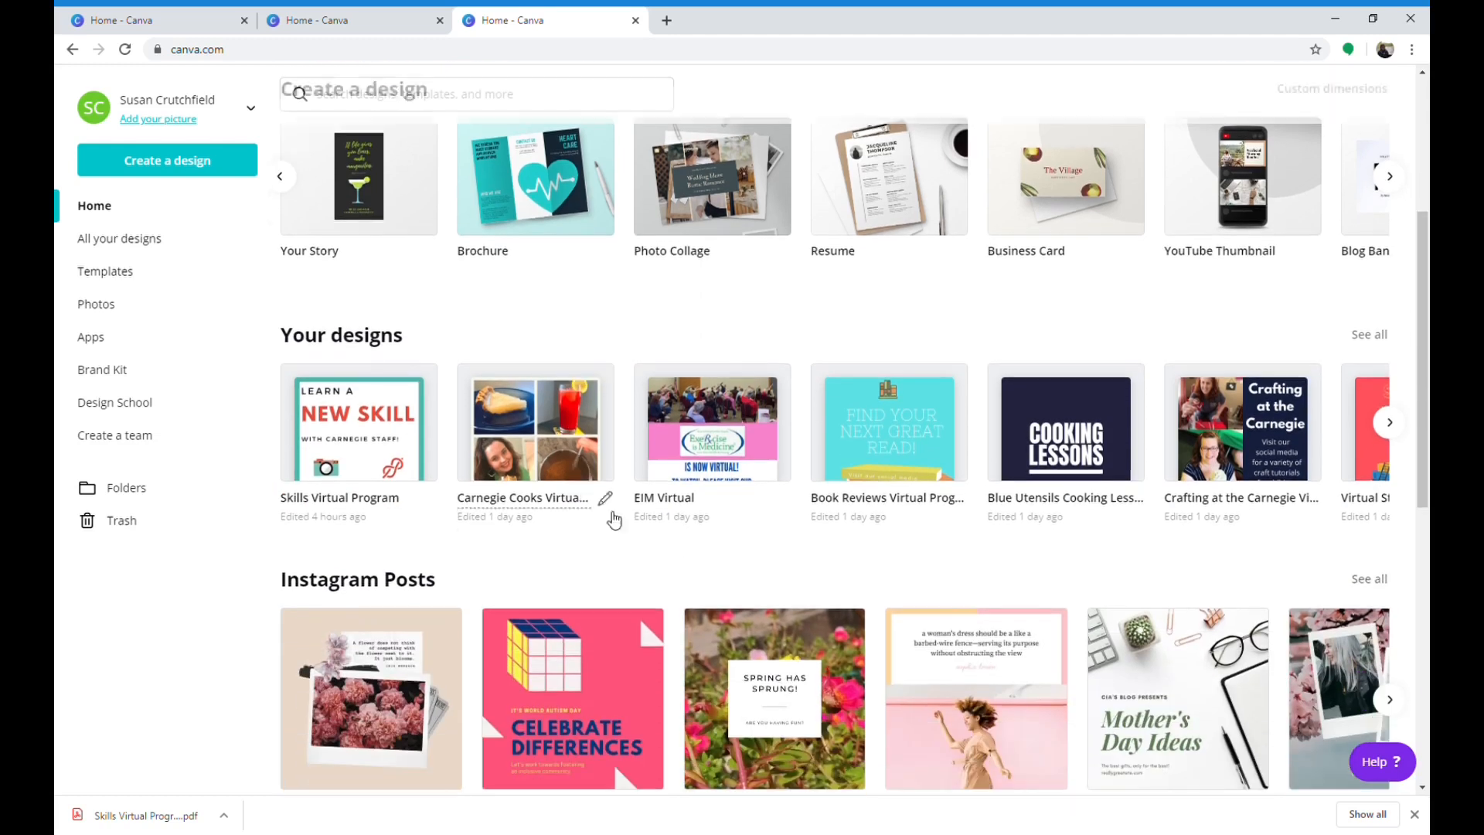
scroll(613, 519, down, 6)
scroll(443, 474, up, 5)
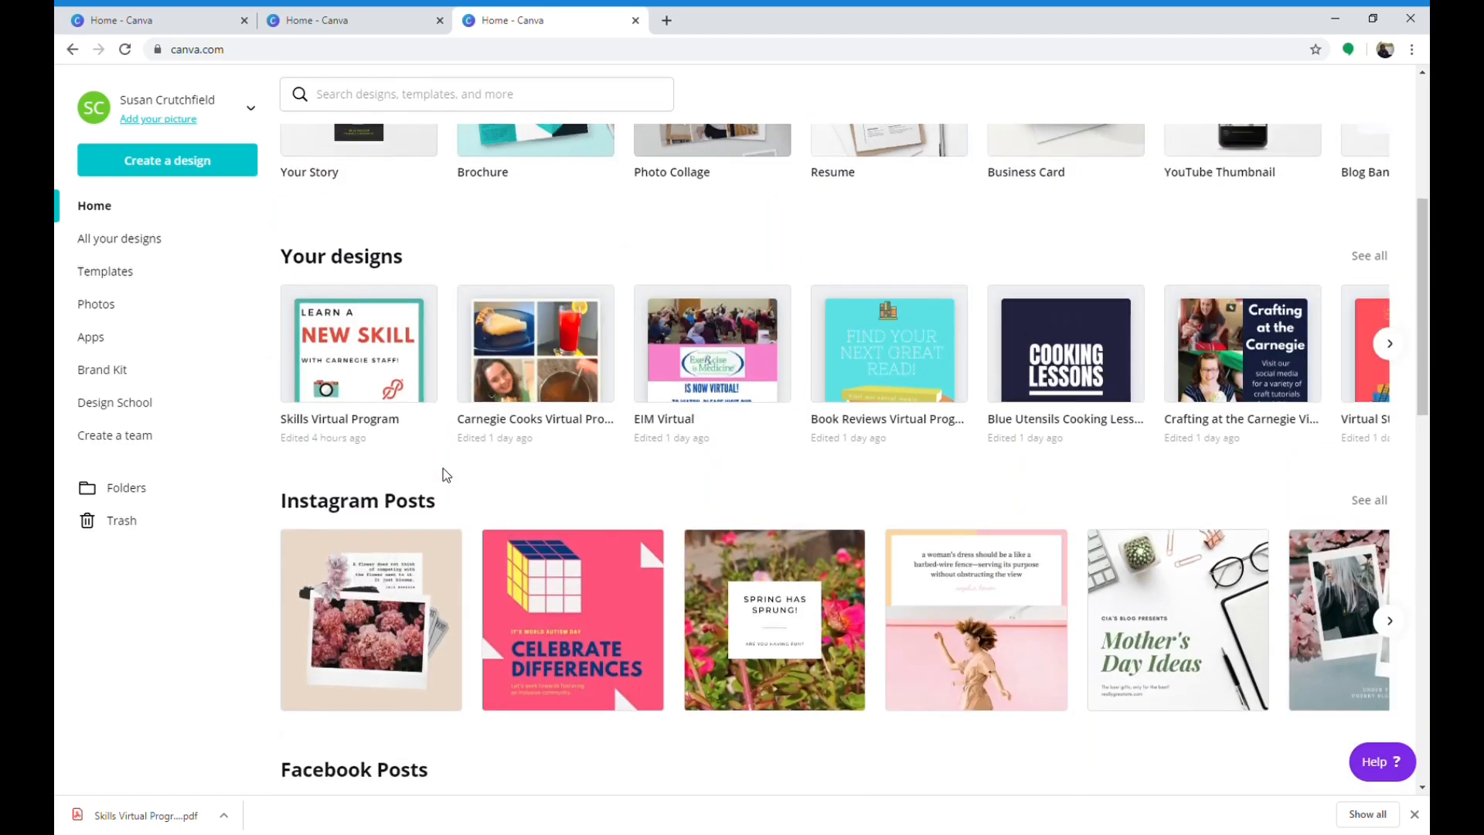
scroll(445, 475, up, 5)
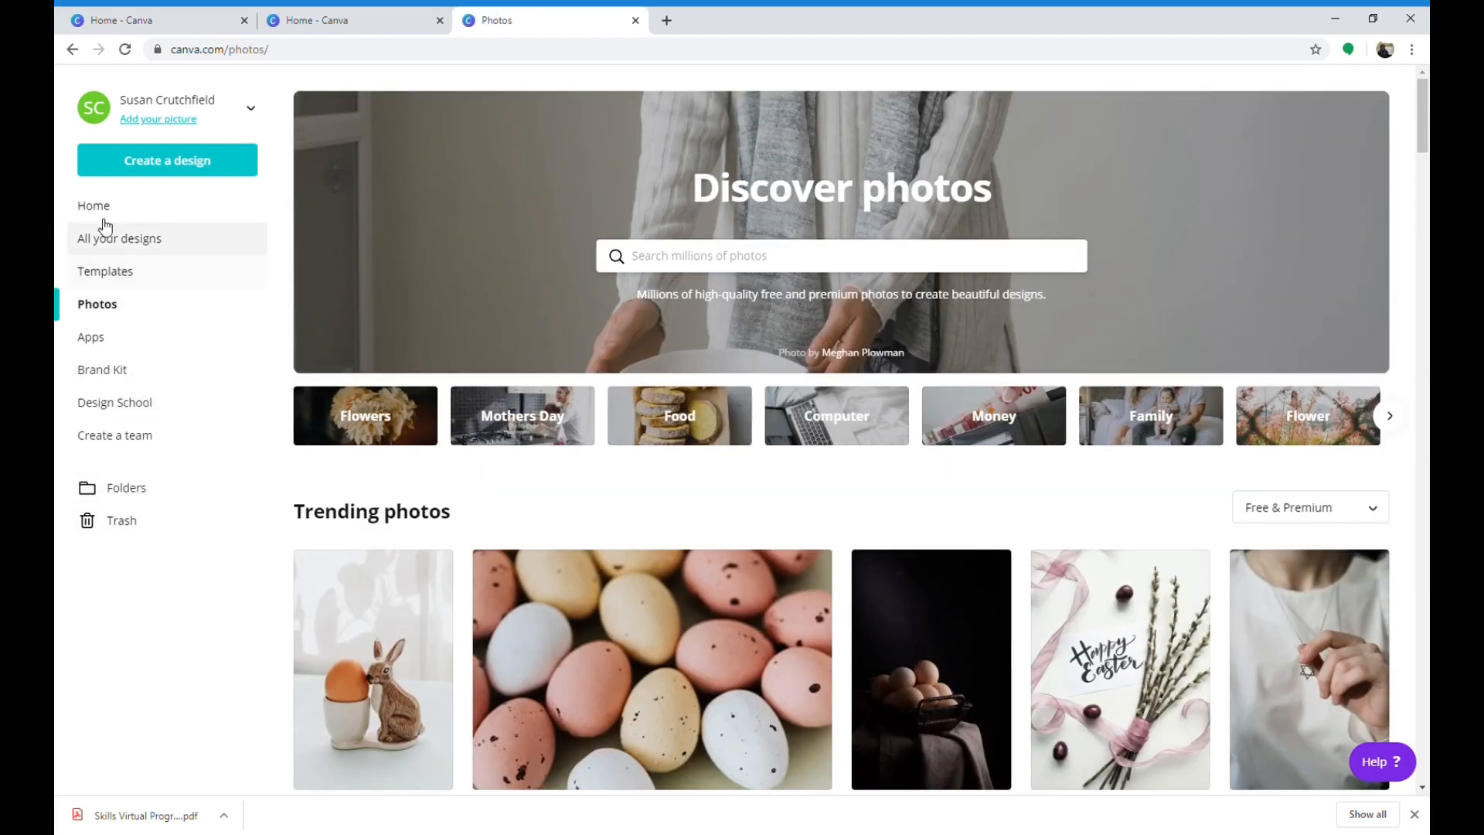
Create a new blank design of the suggested Flyer type.
click(128, 174)
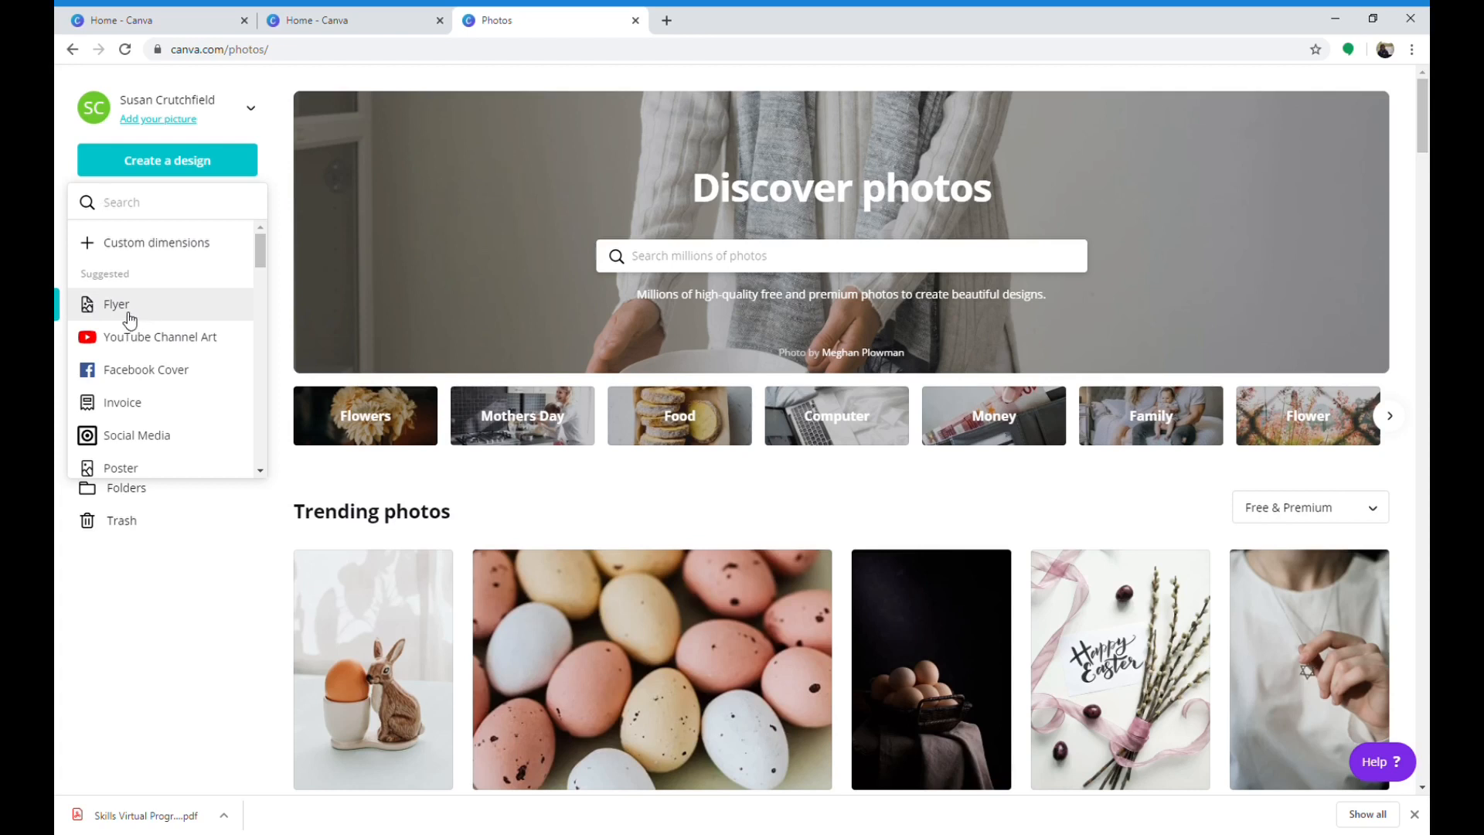
scroll(155, 374, down, 2)
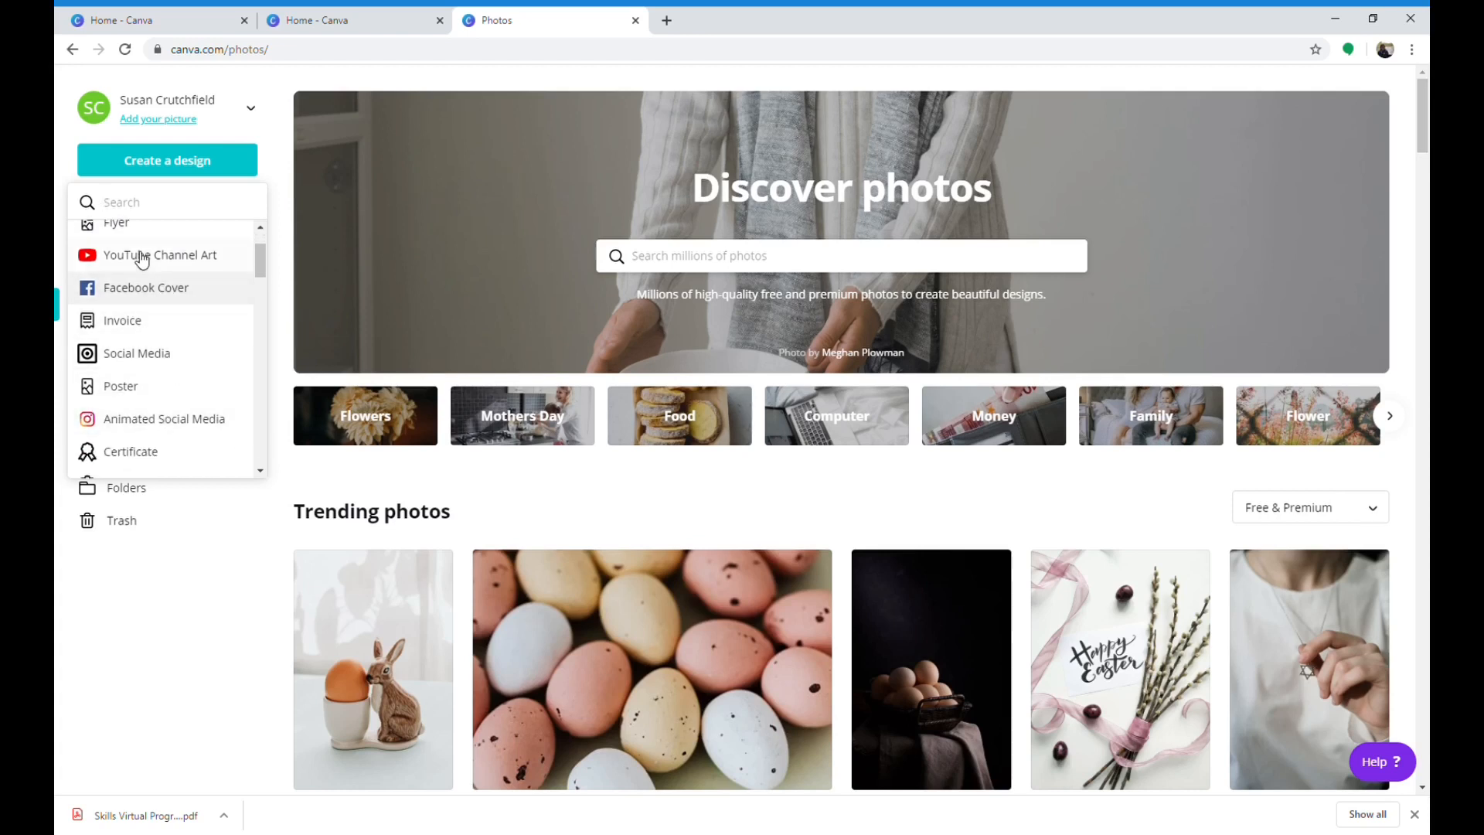
click(116, 225)
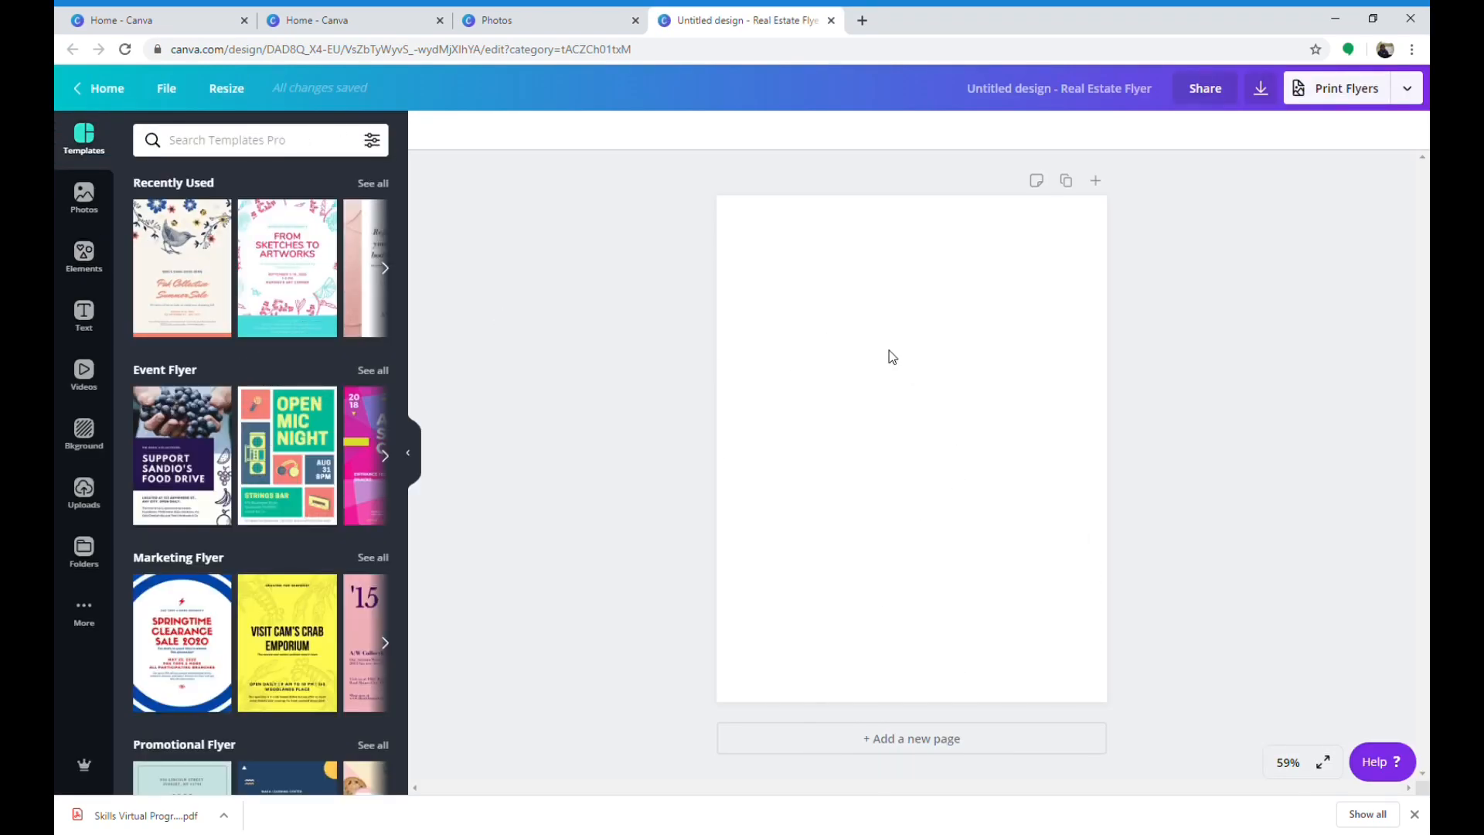
Browse the background collections and apply the white marble background from all results to the flyer.
click(83, 431)
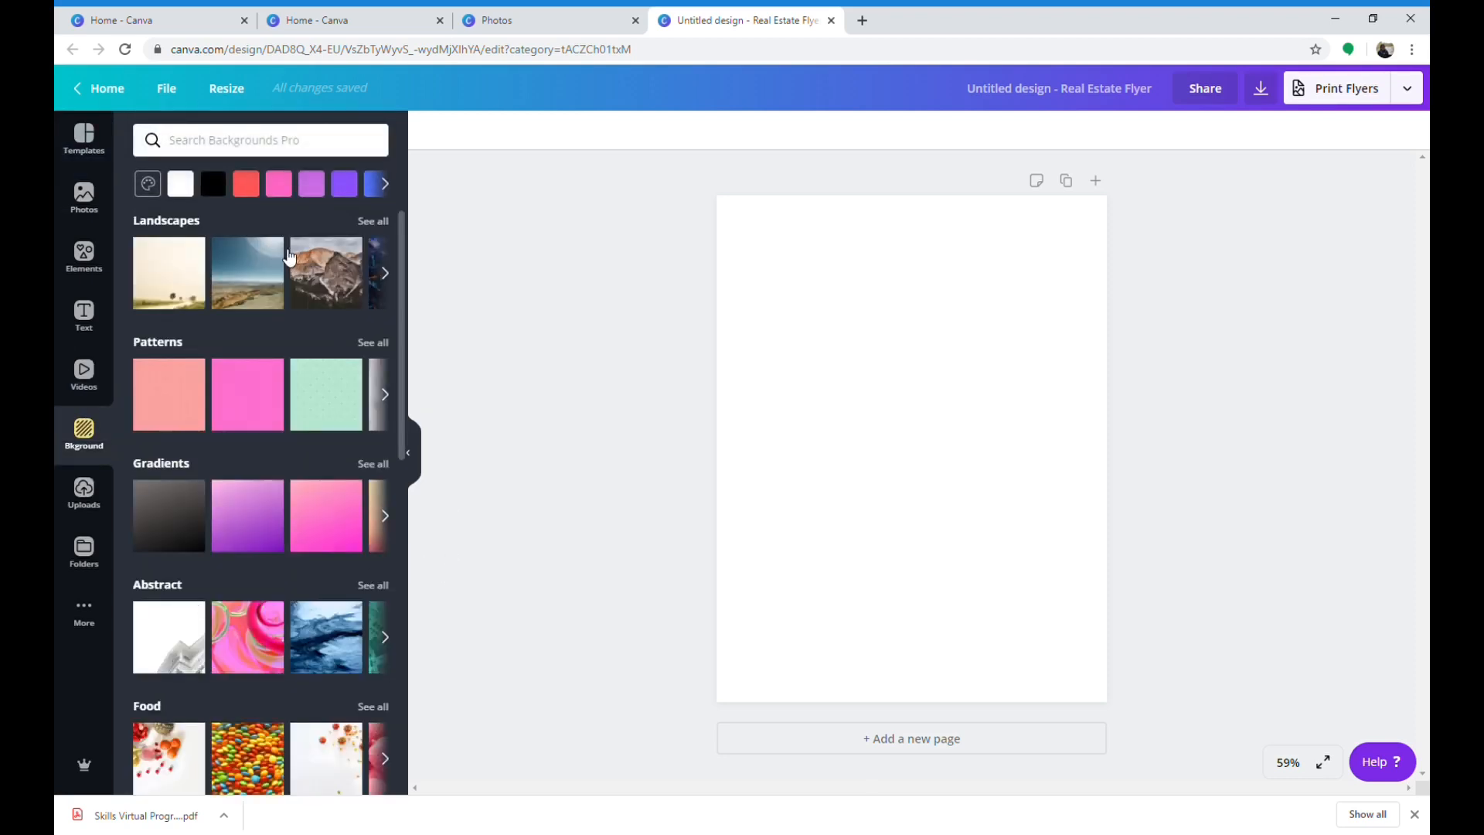
scroll(315, 592, down, 7)
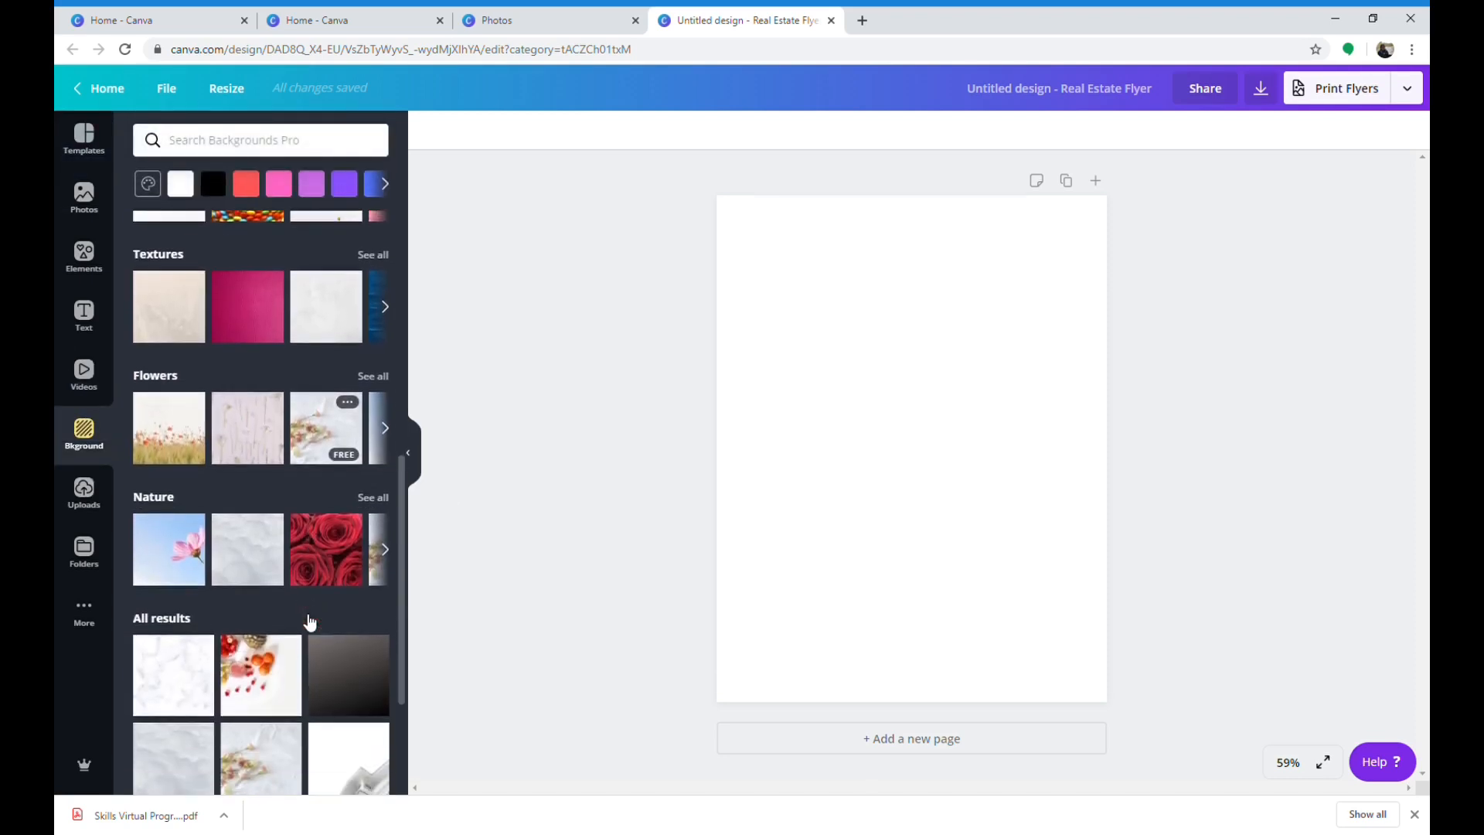
scroll(303, 618, down, 3)
scroll(303, 618, down, 1)
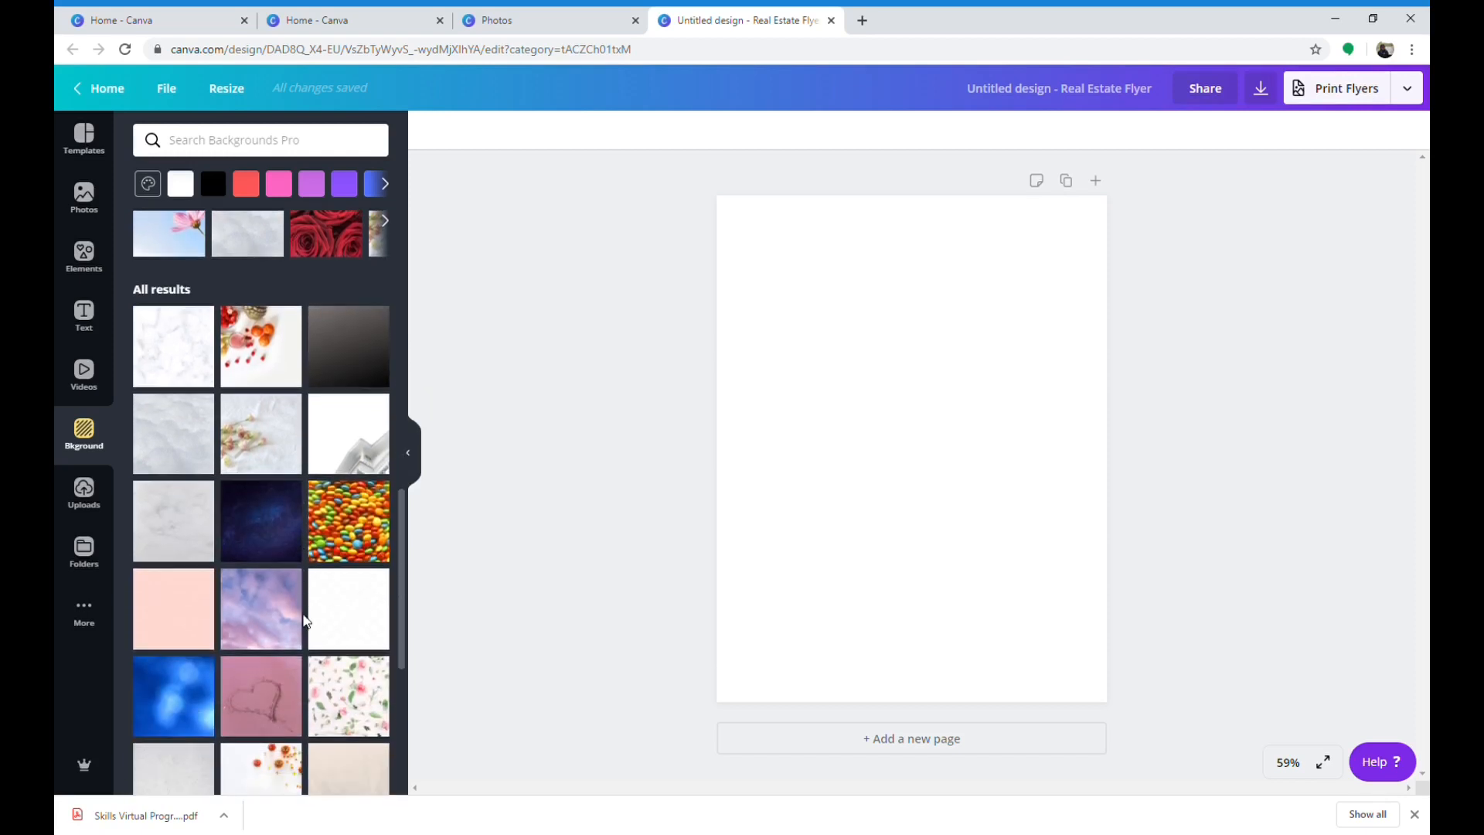
click(182, 375)
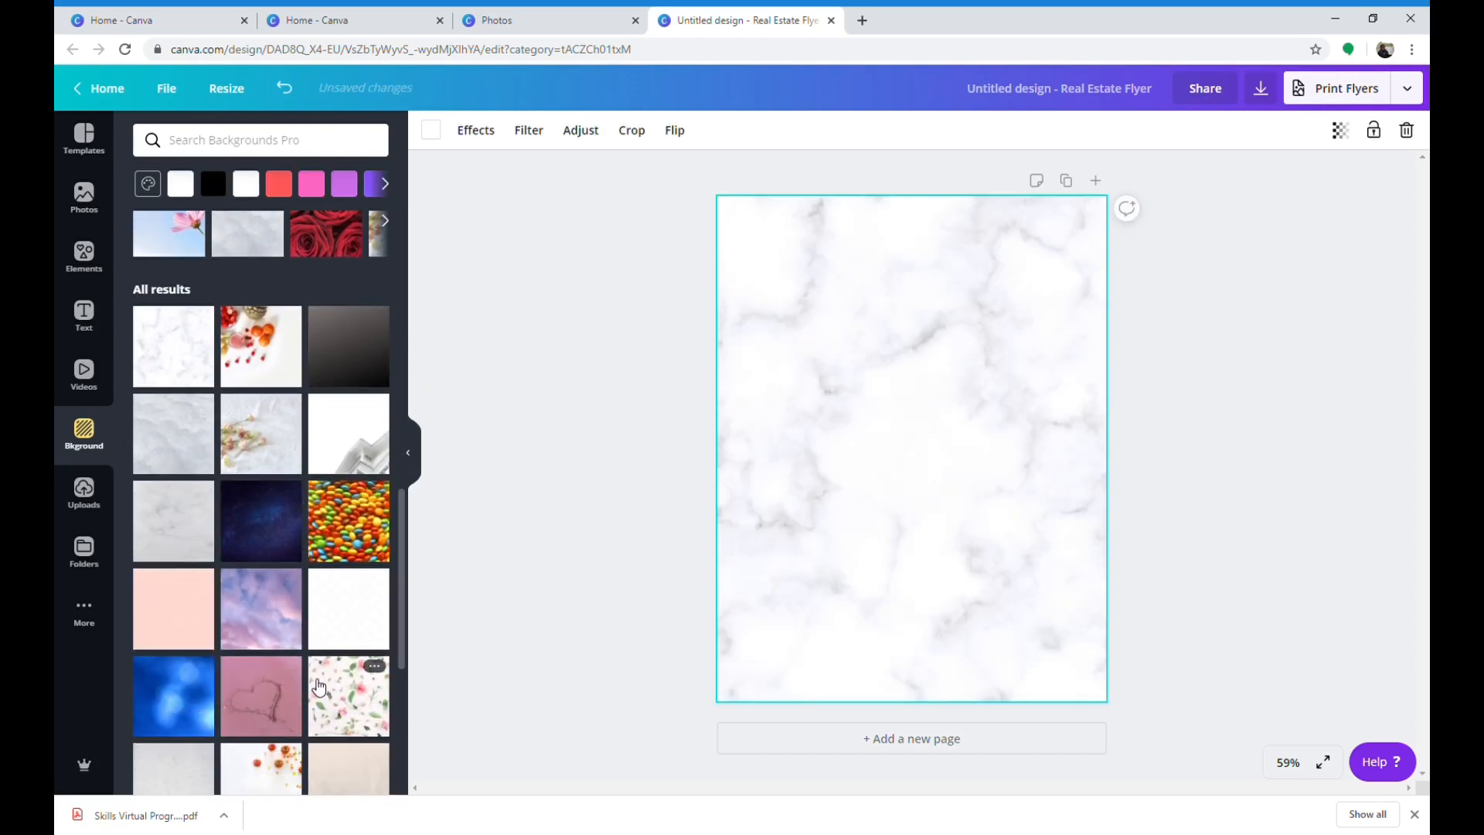
Search the elements for "house" and add the grey three-row-window house with the blue roof to the flyer.
click(87, 258)
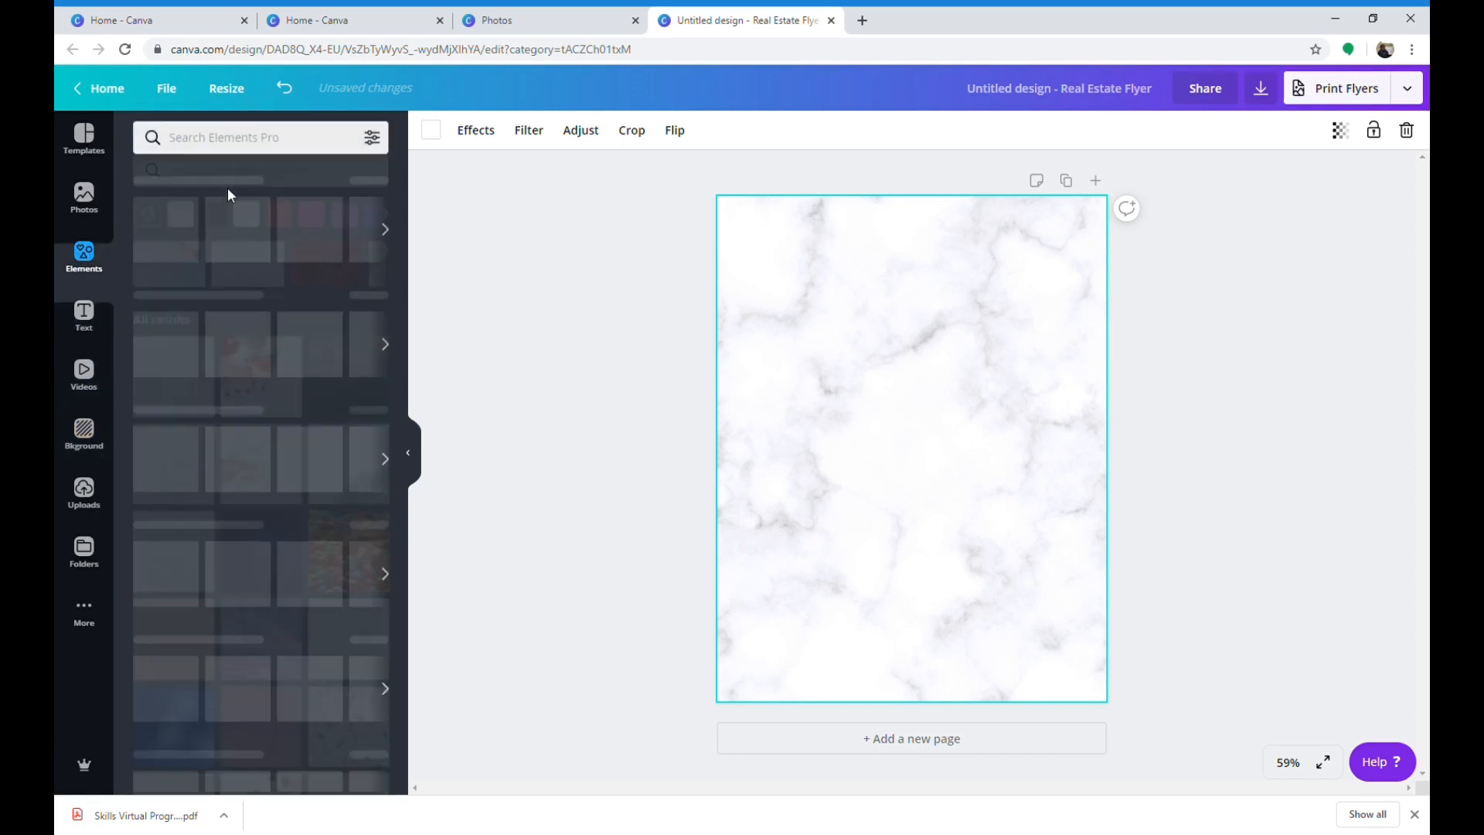
click(236, 158)
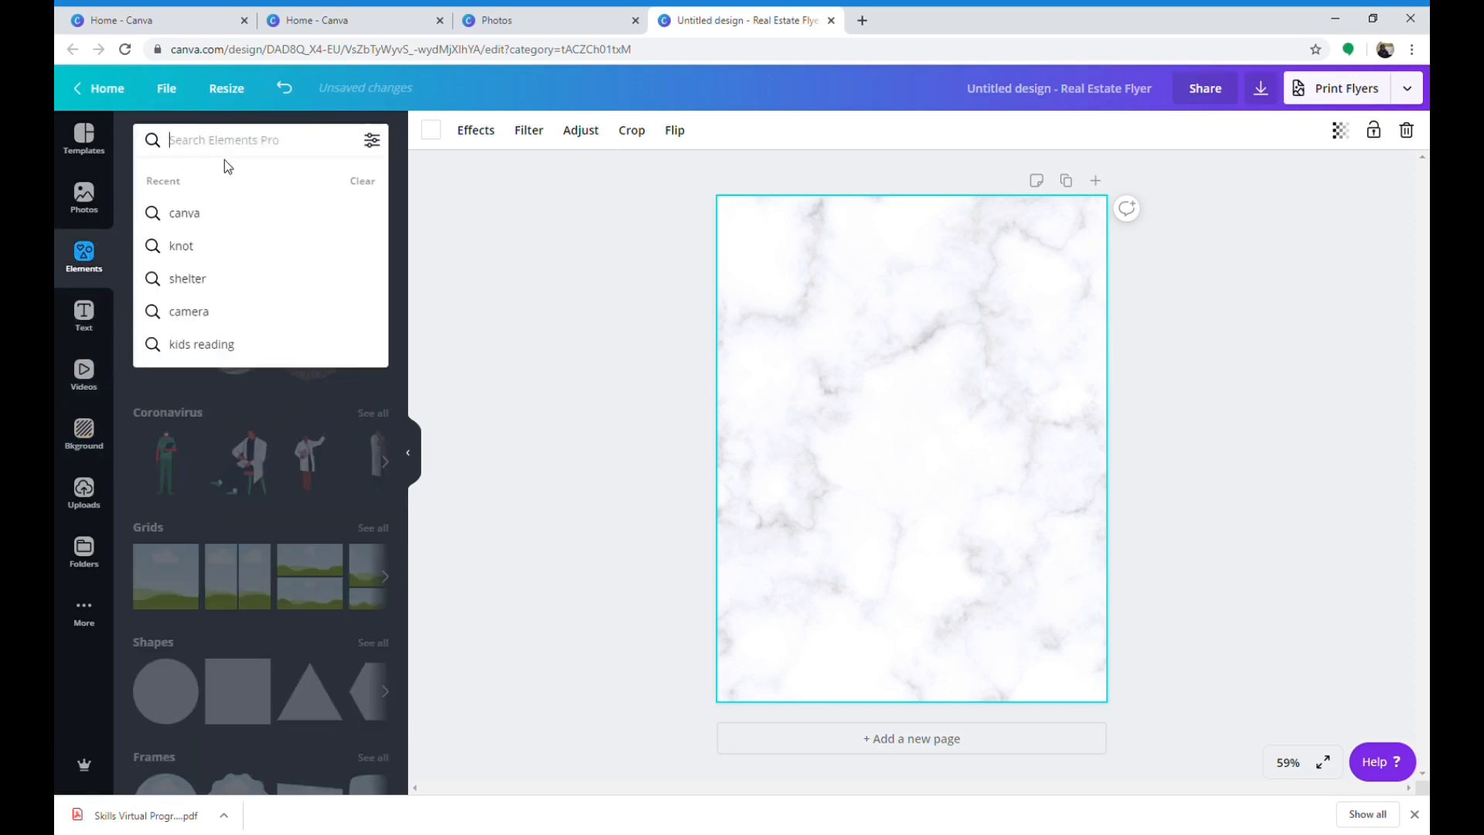
text(house)
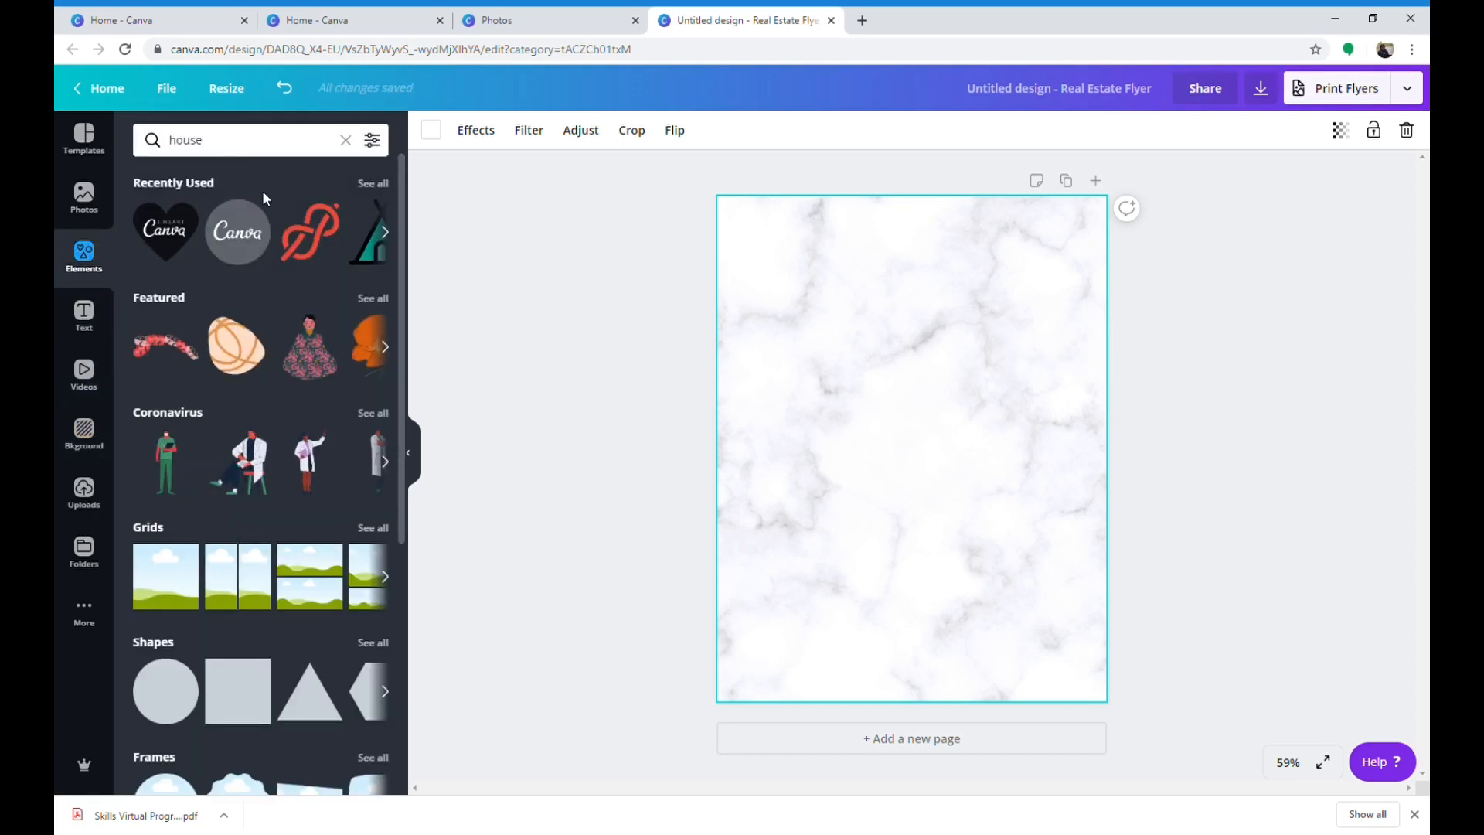
key(Return)
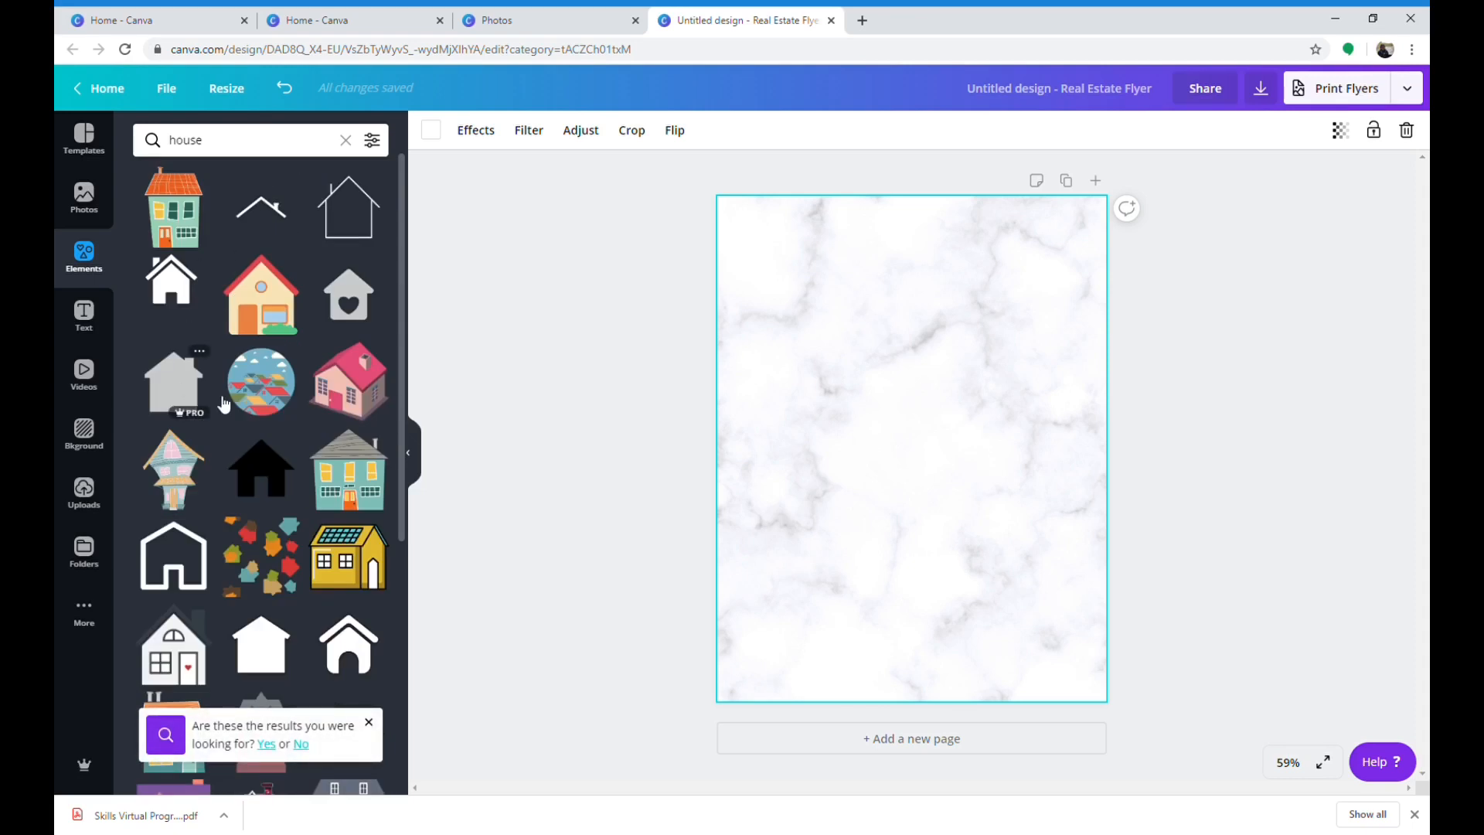
scroll(259, 423, down, 3)
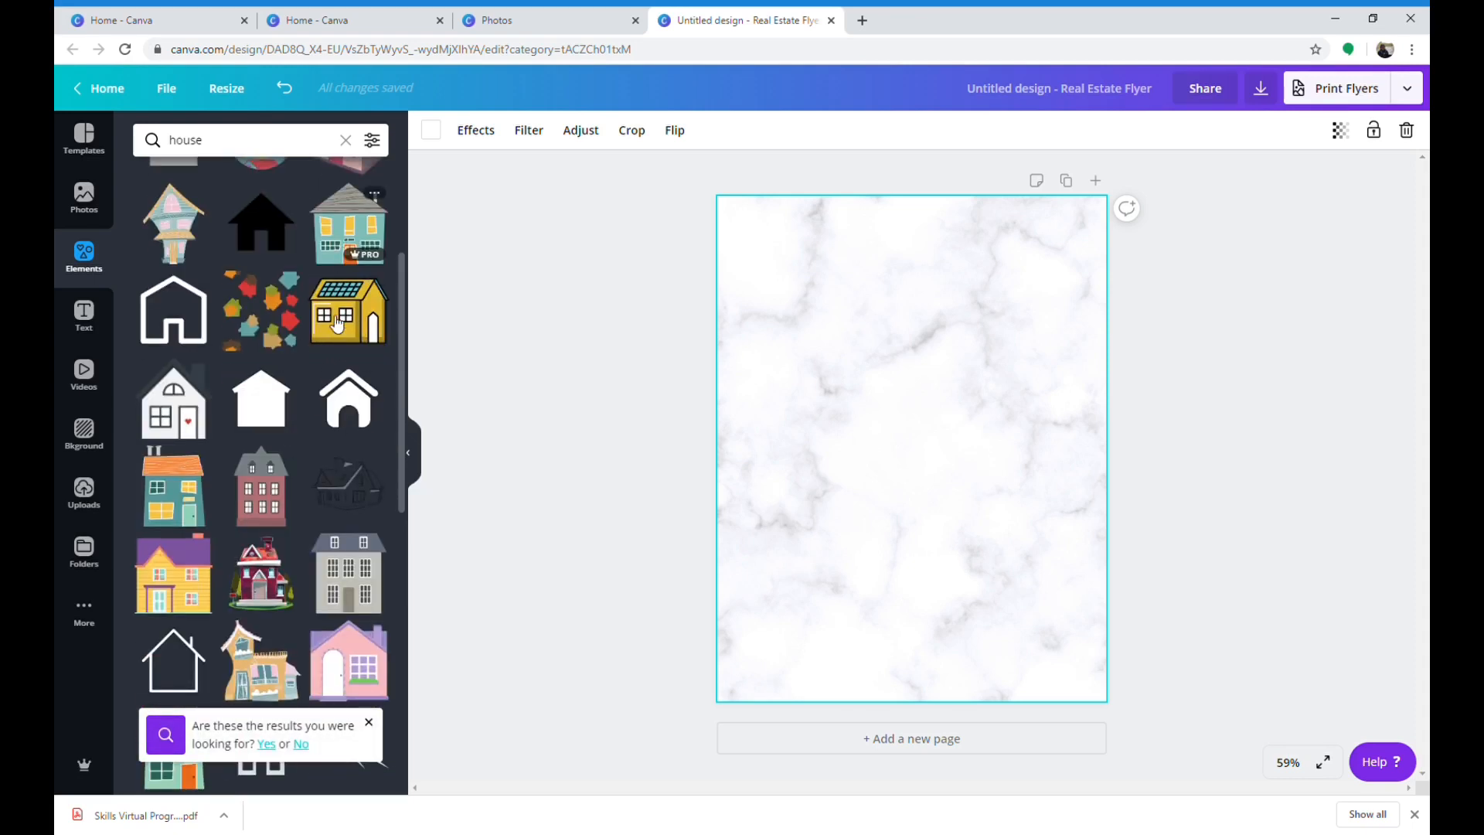
scroll(379, 490, down, 1)
scroll(379, 490, down, 2)
click(354, 421)
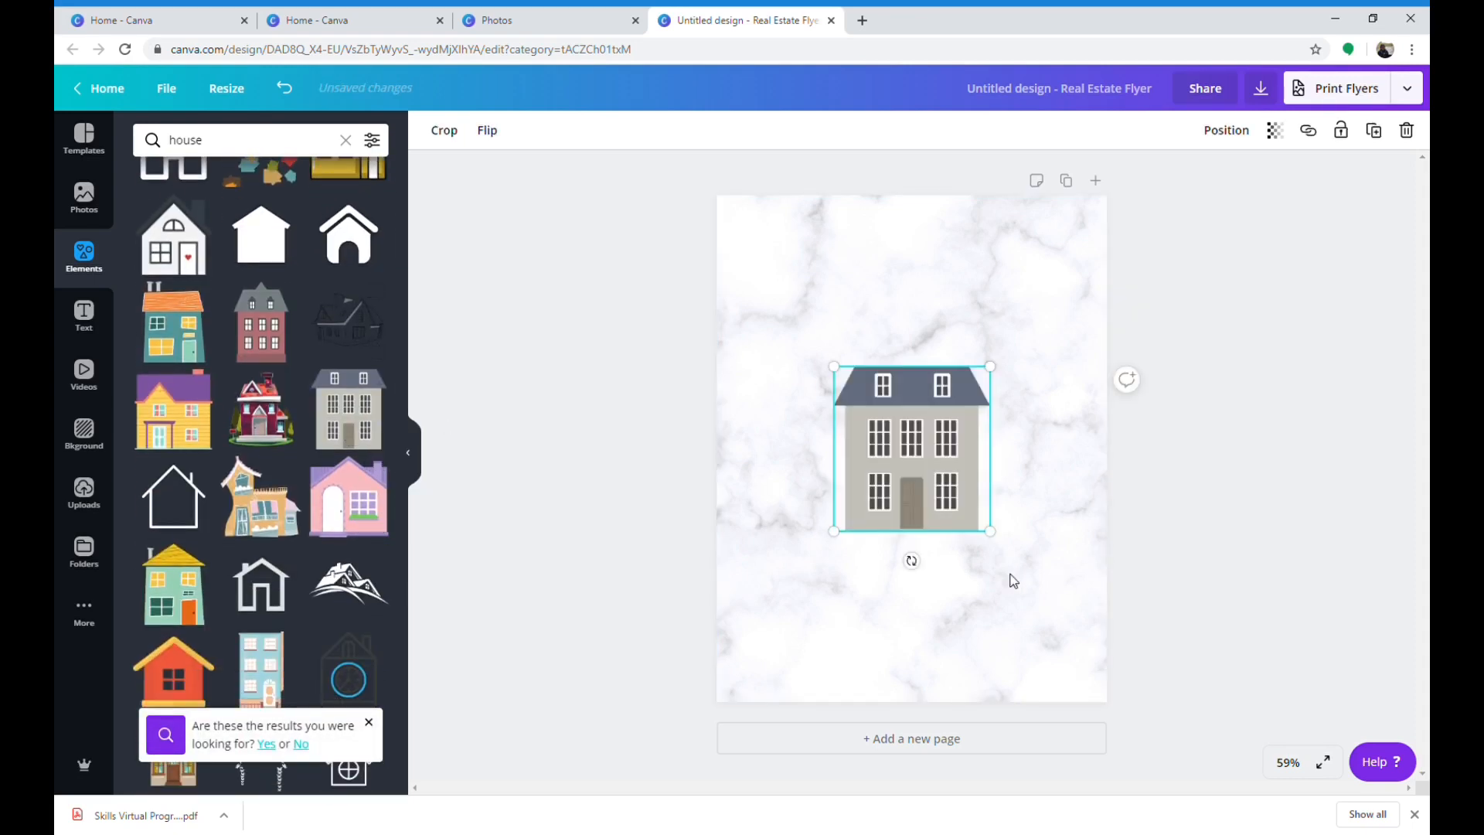
Move the house to the lower middle of the flyer and shrink it to about 2.8 by 2.9.
drag(924, 471, 945, 630)
drag(1023, 535, 995, 564)
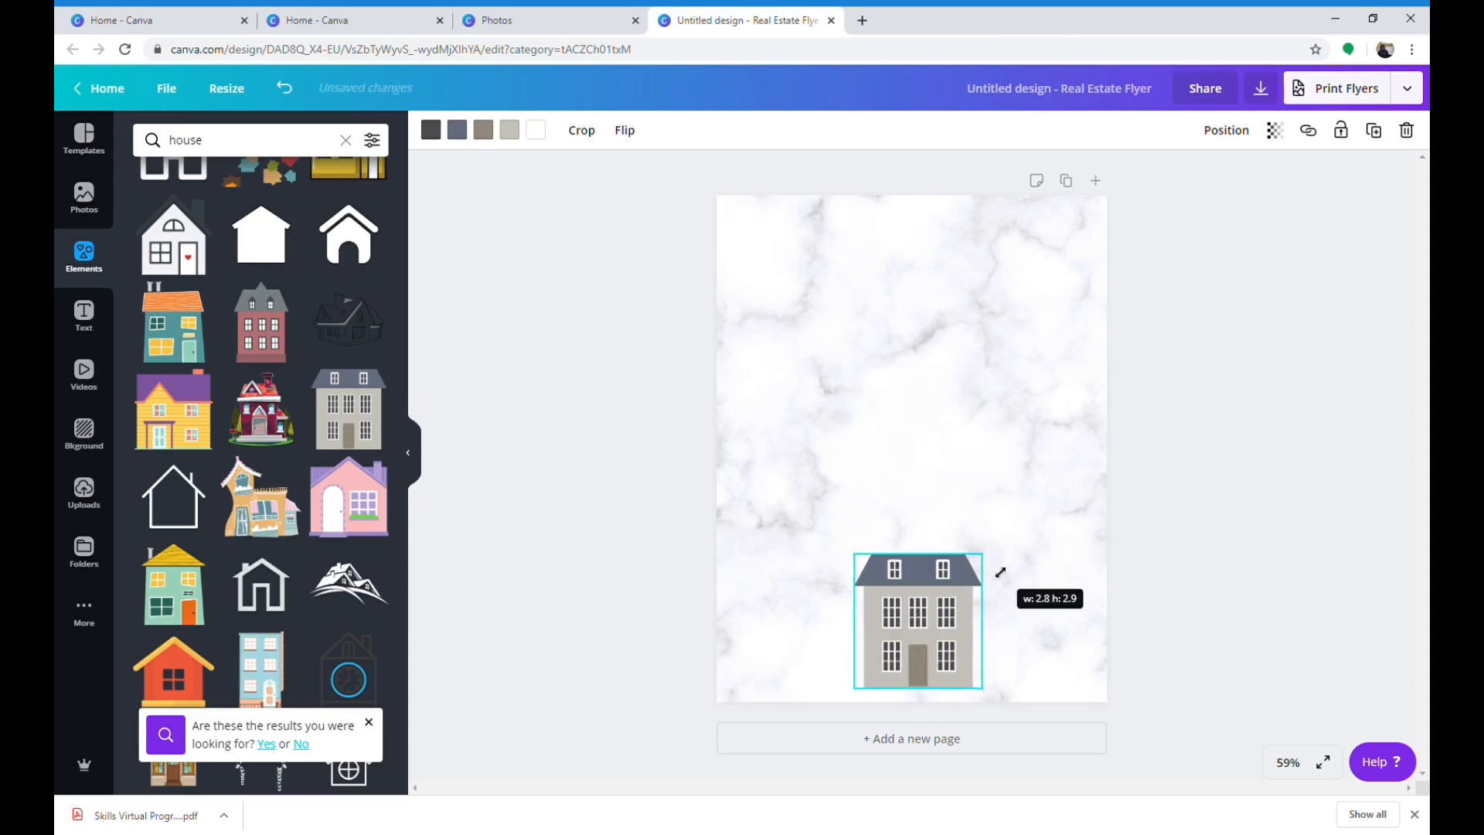
drag(919, 632, 929, 626)
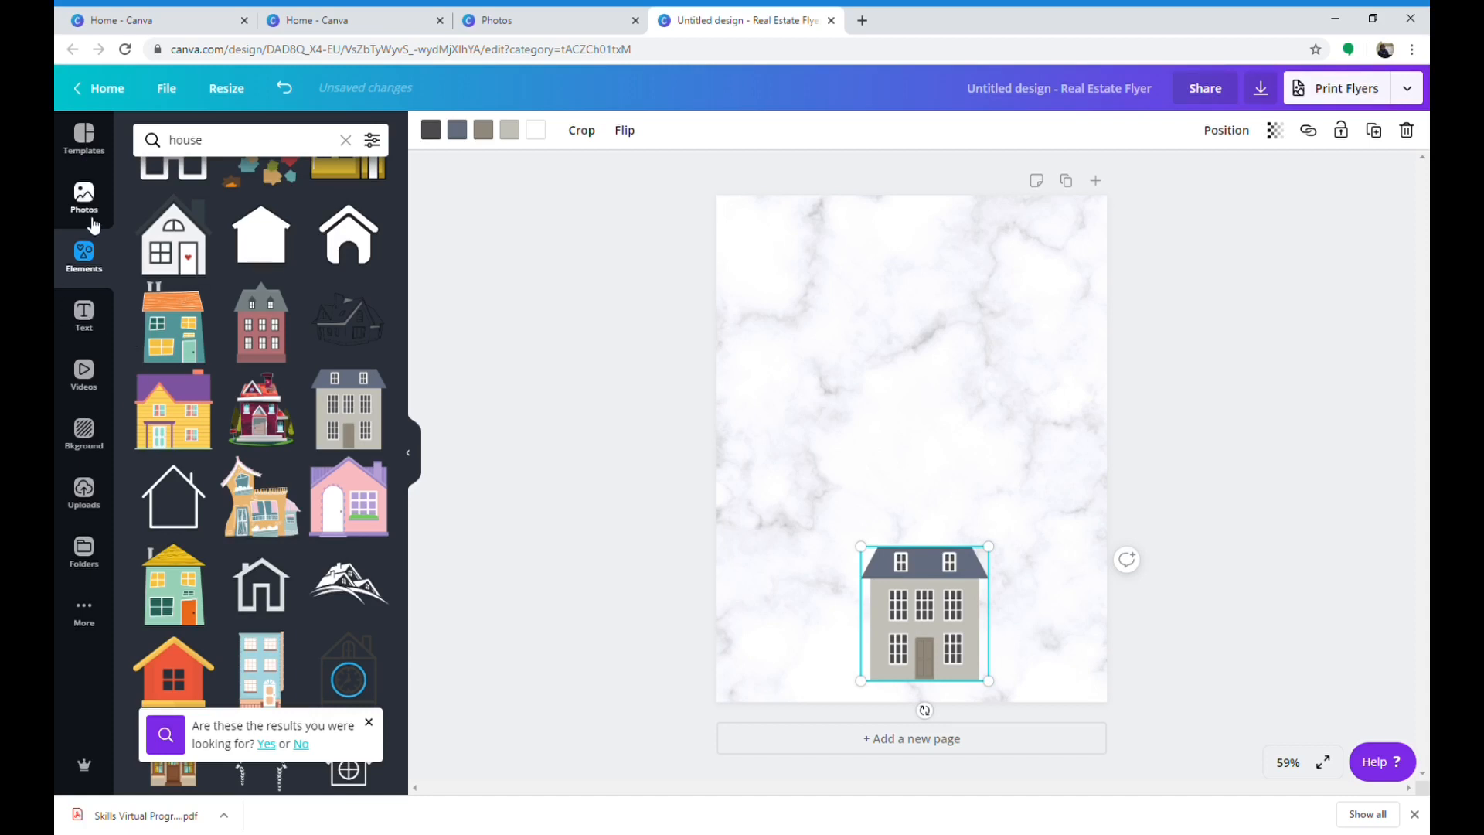
Add the "love, peace, and joy" text combination to the flyer.
click(83, 313)
scroll(245, 369, down, 5)
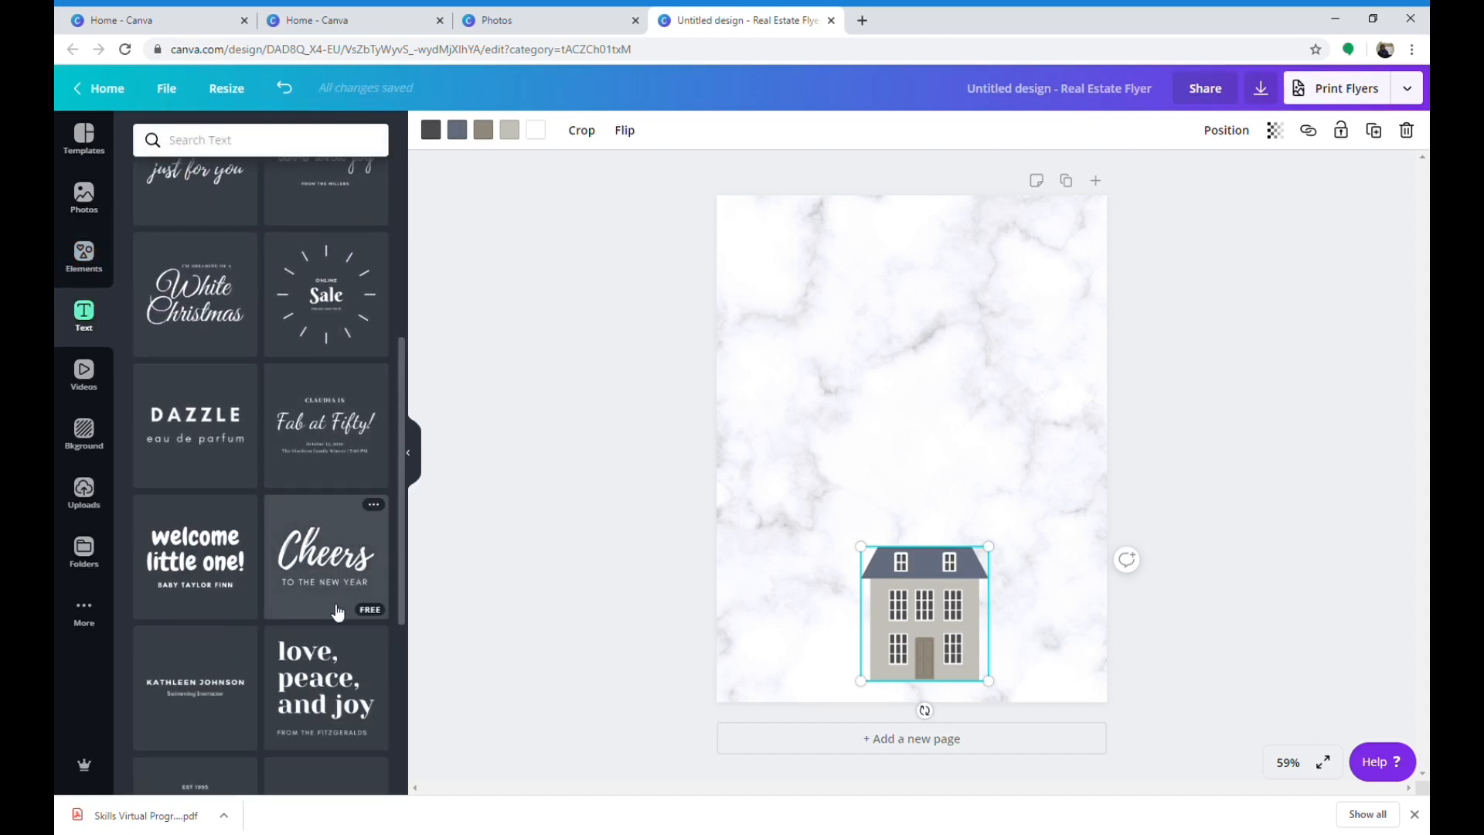
scroll(337, 612, down, 1)
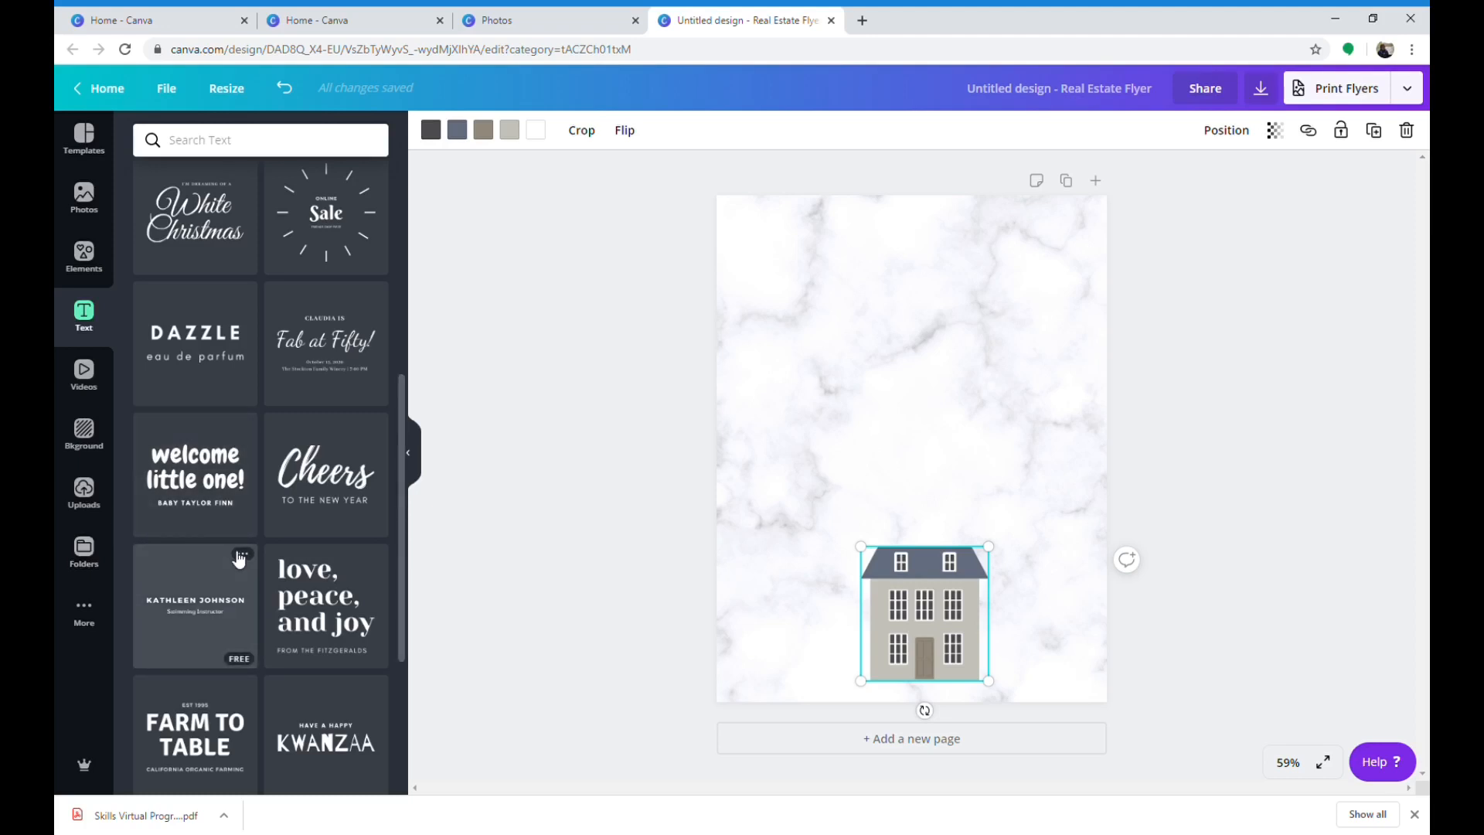
click(296, 592)
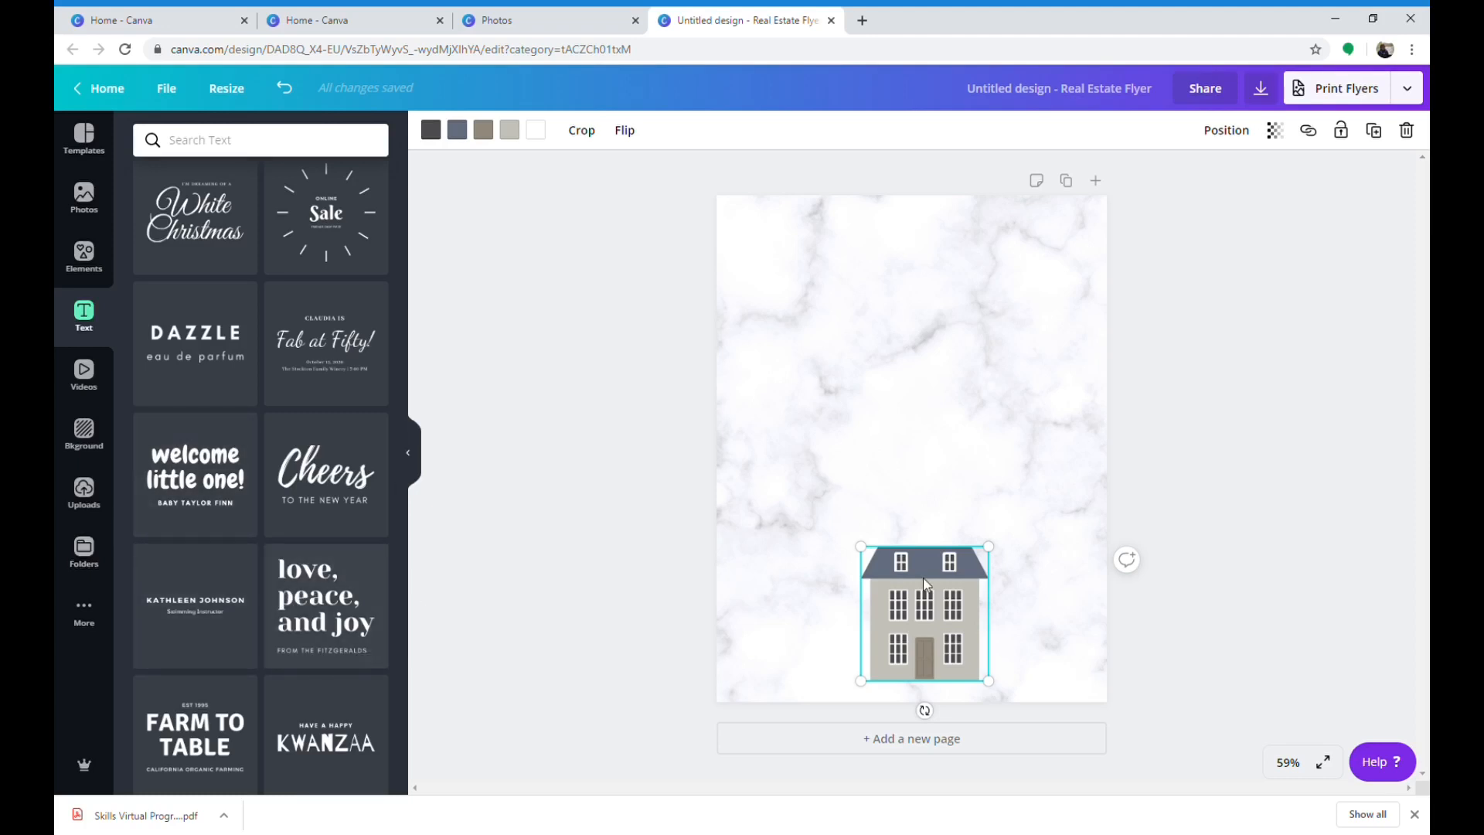
Position the "love, peace, and joy" text group above the house and enlarge it to span most of the page width.
drag(873, 452, 894, 410)
drag(834, 334, 787, 294)
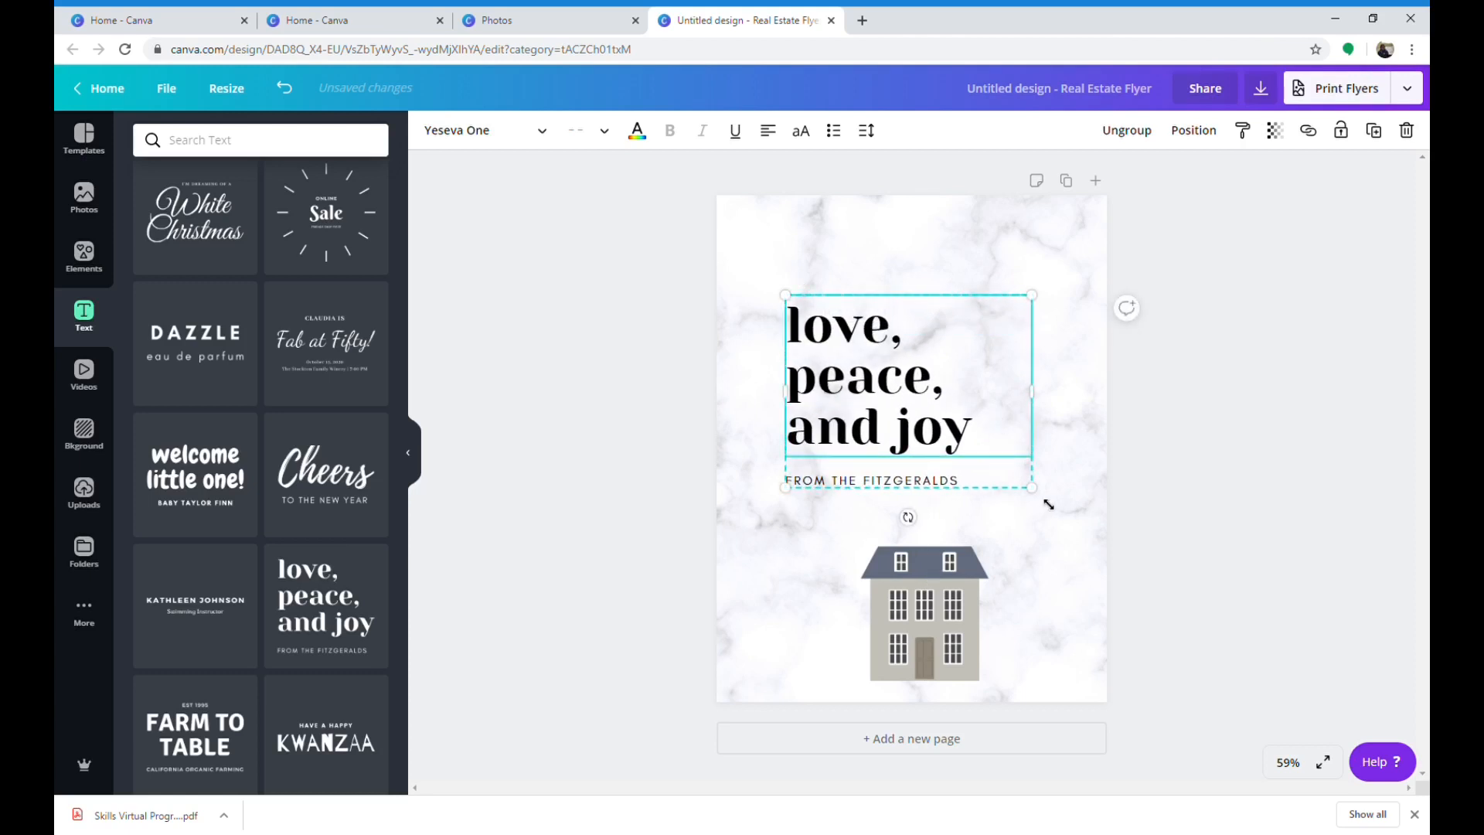
drag(1047, 504, 1074, 524)
Replace the family name in the "FROM THE" line below the heading.
click(1010, 531)
click(933, 510)
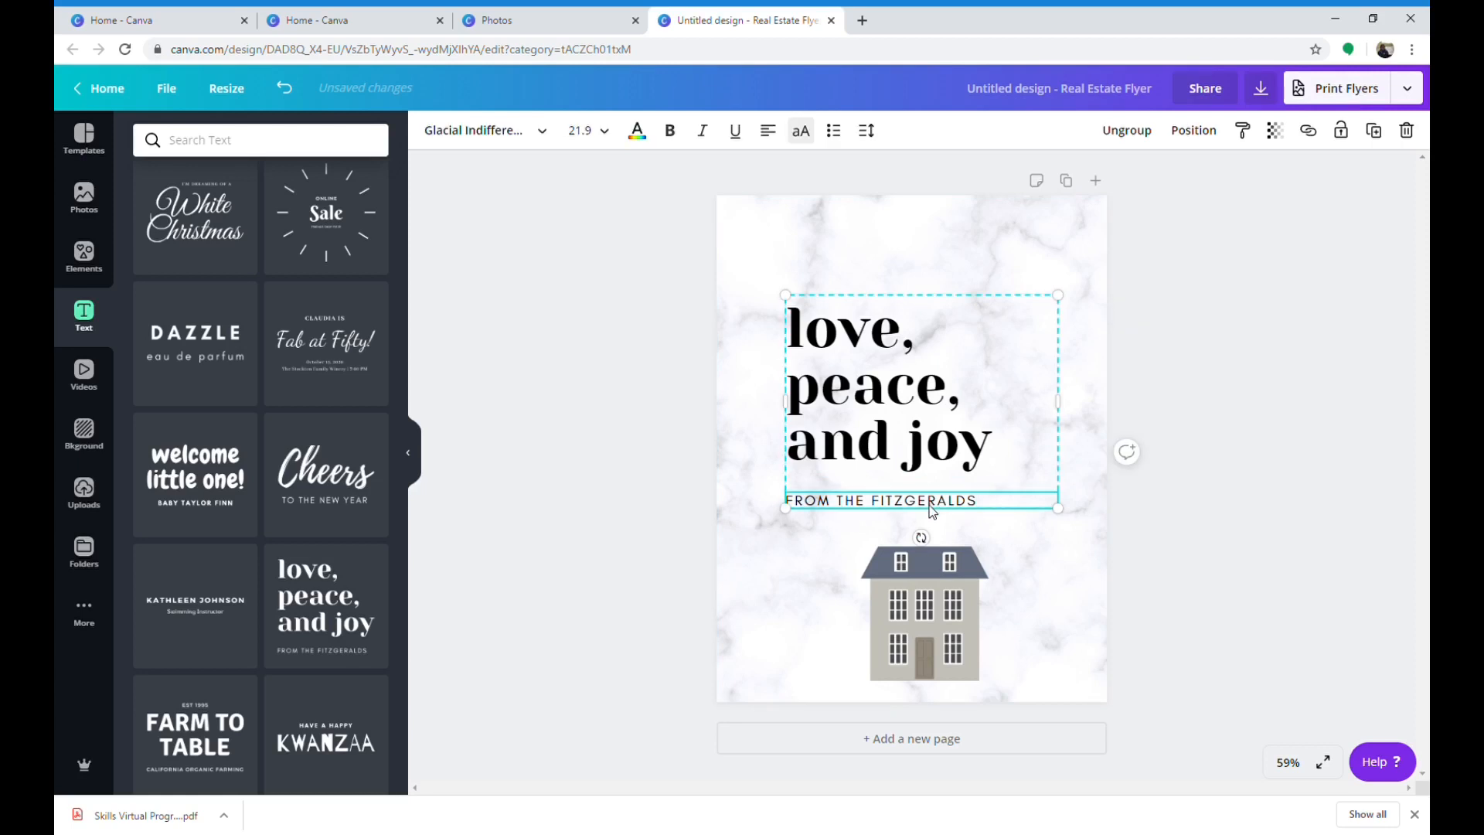
drag(918, 514, 883, 511)
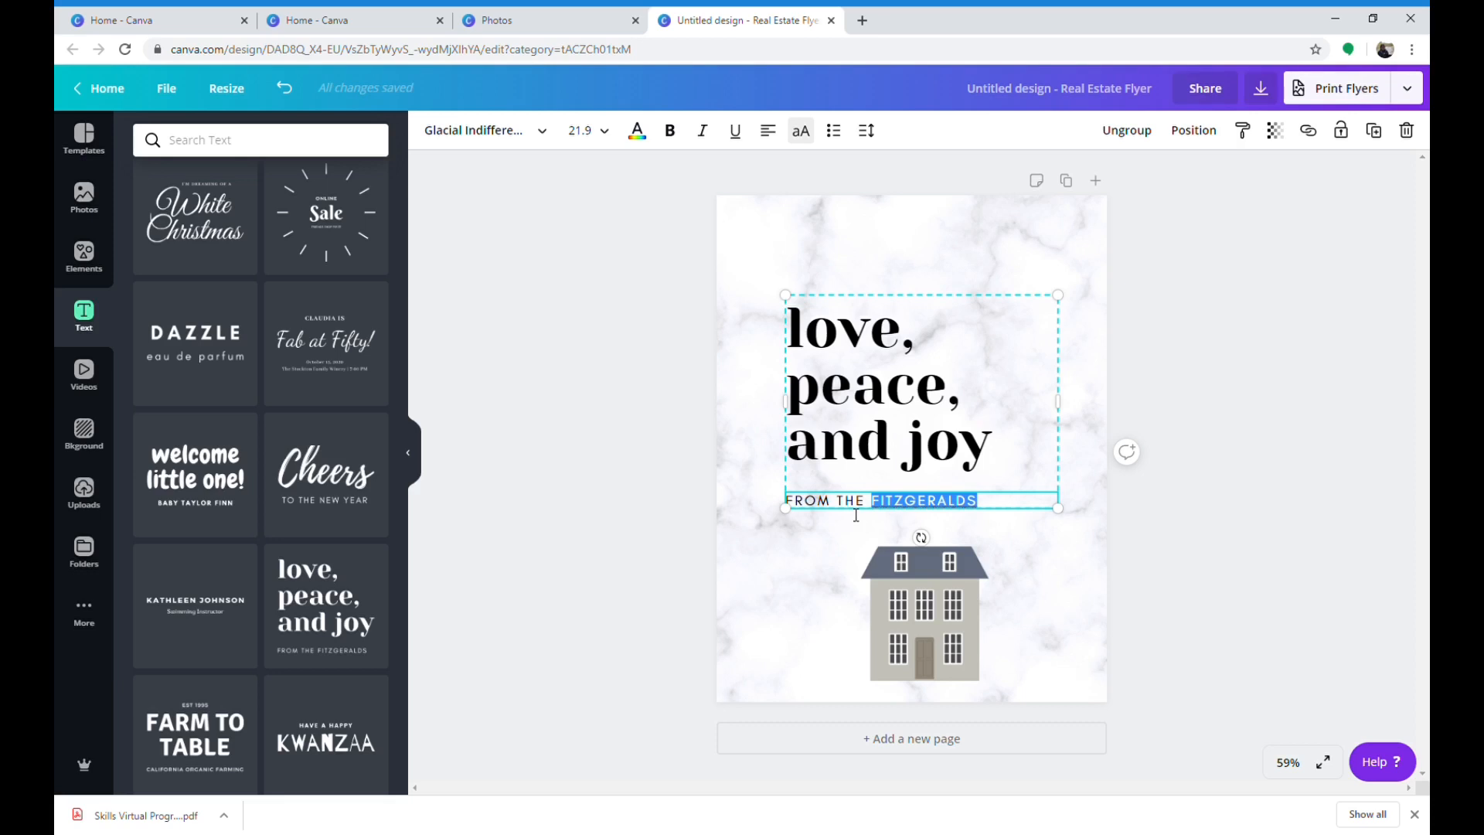
text(C)
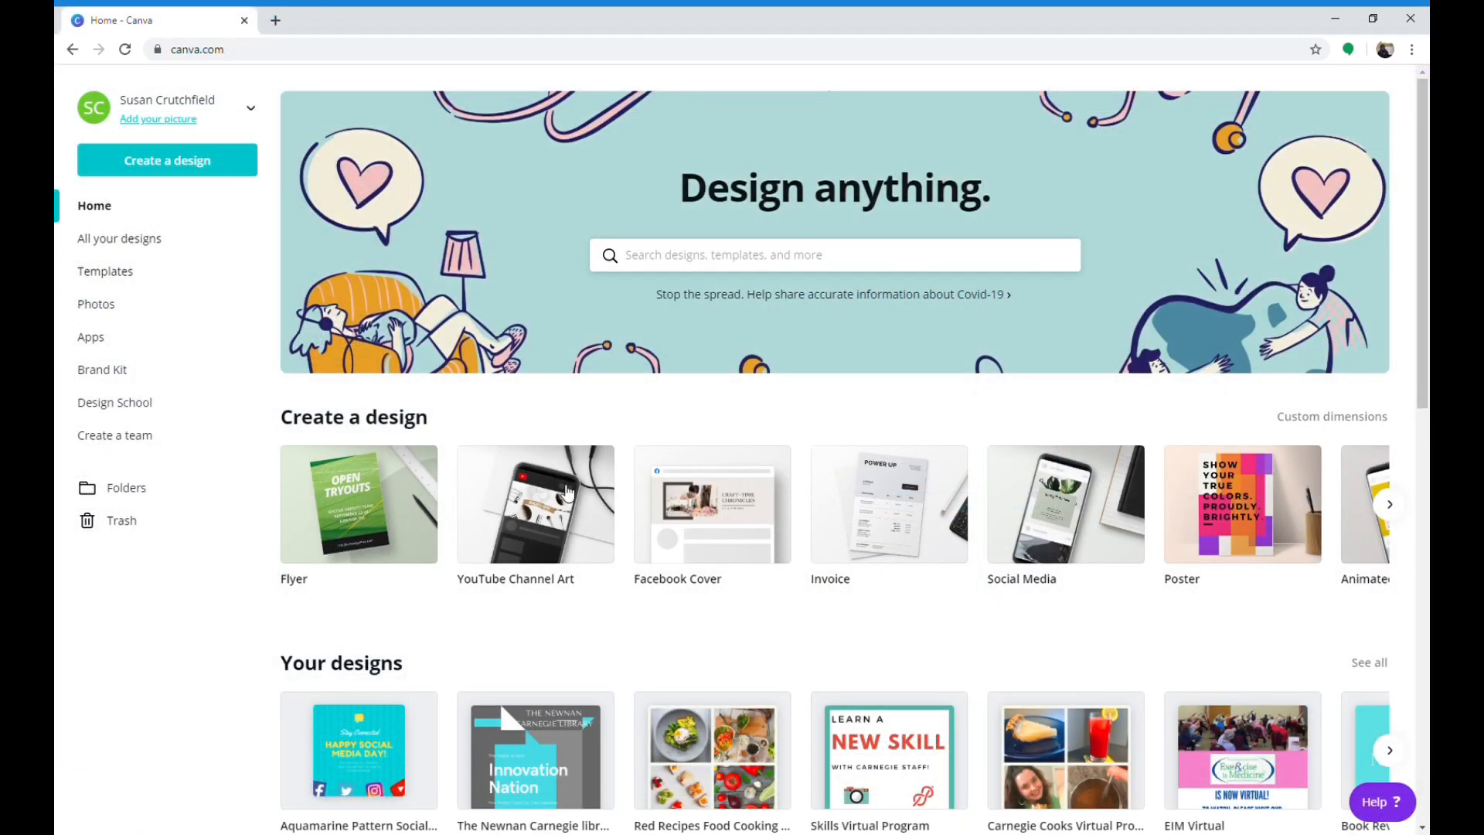
Search the templates for "cooking" from the home page and browse the results.
click(714, 255)
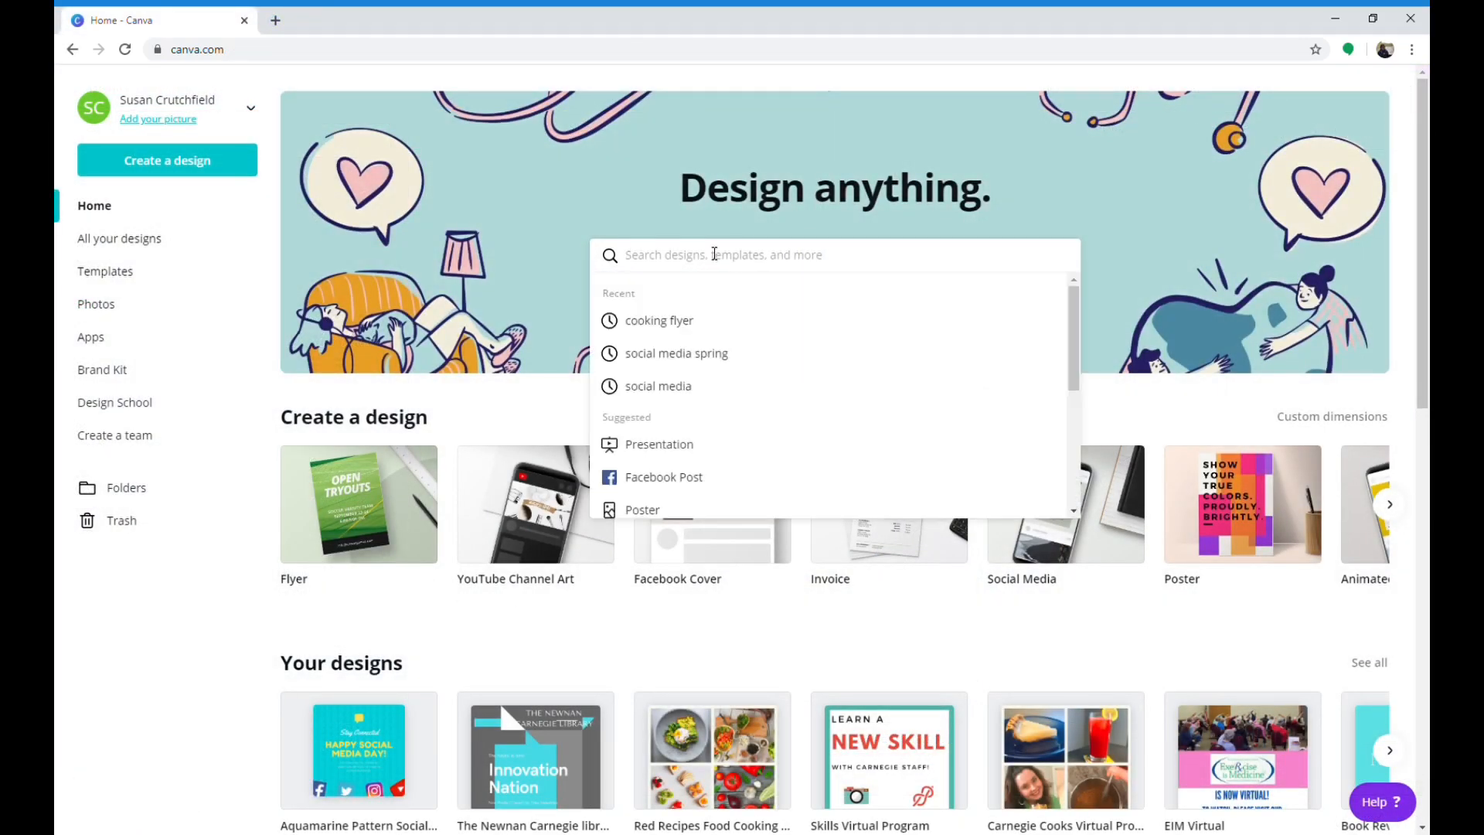
text(cooking)
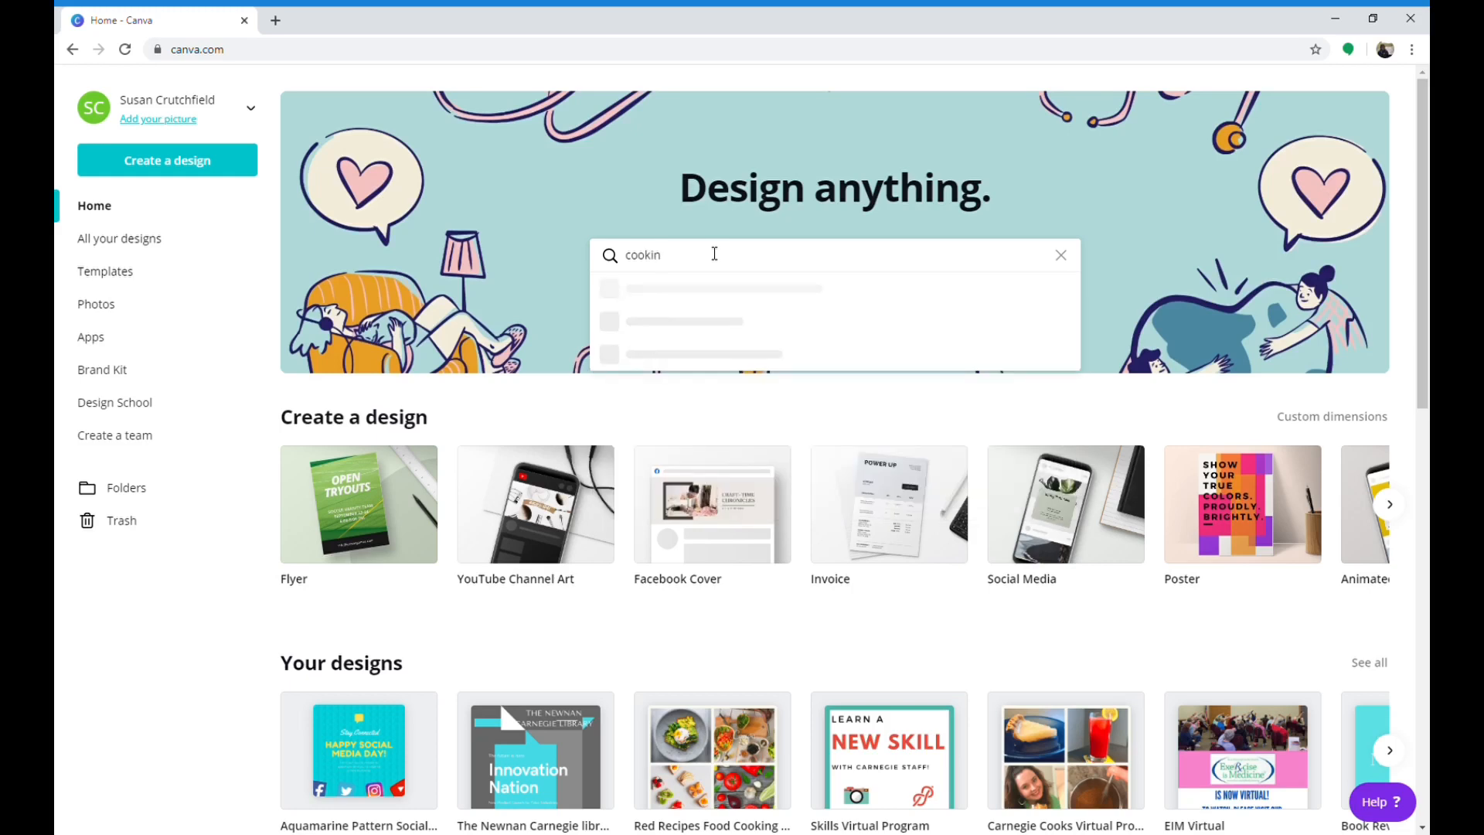
key(Return)
scroll(788, 420, down, 5)
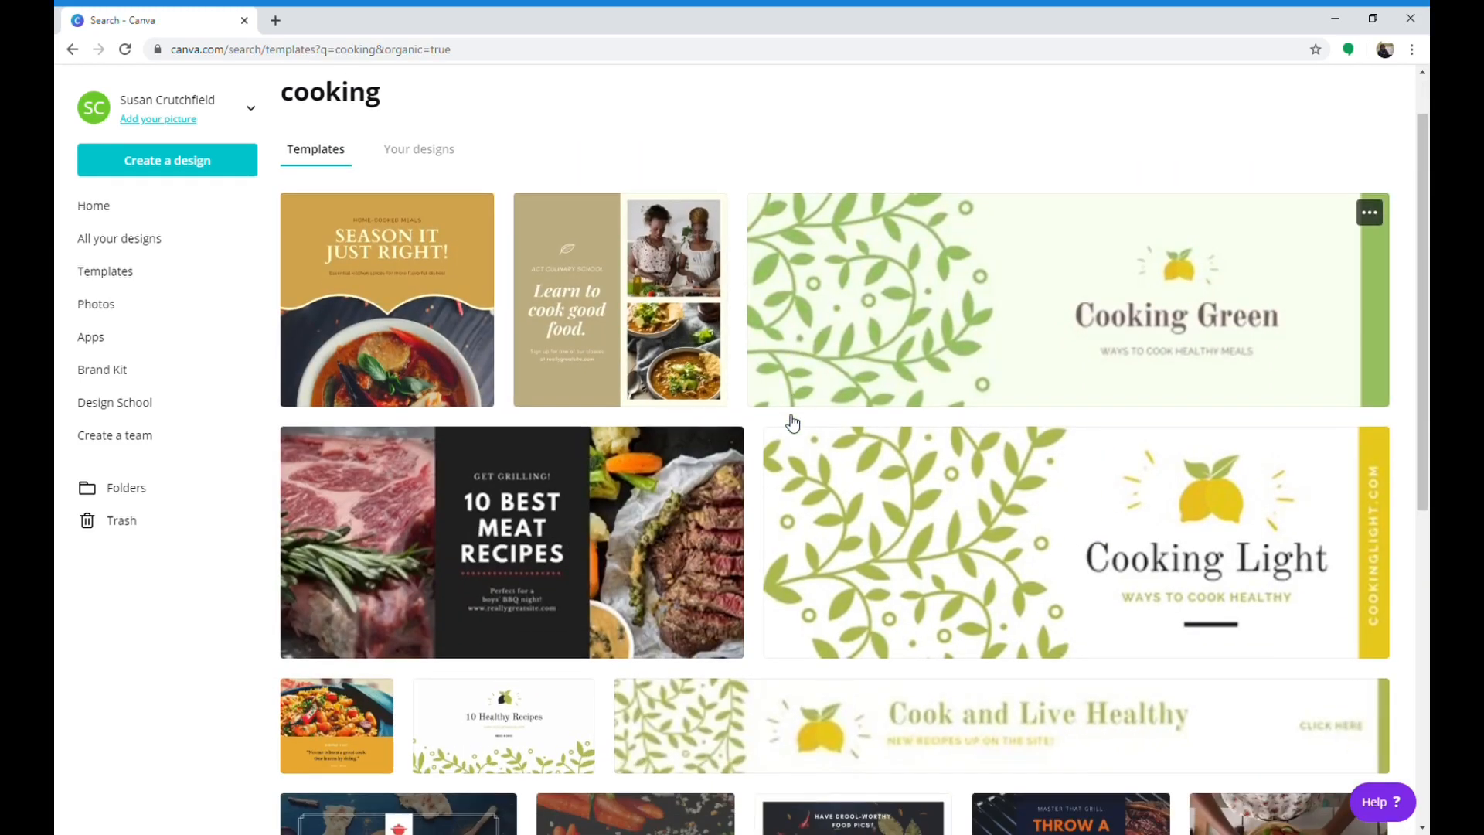
Open the "A Hundred and One Recipes" cover template from the cooking results and show the uploaded images.
scroll(793, 423, down, 5)
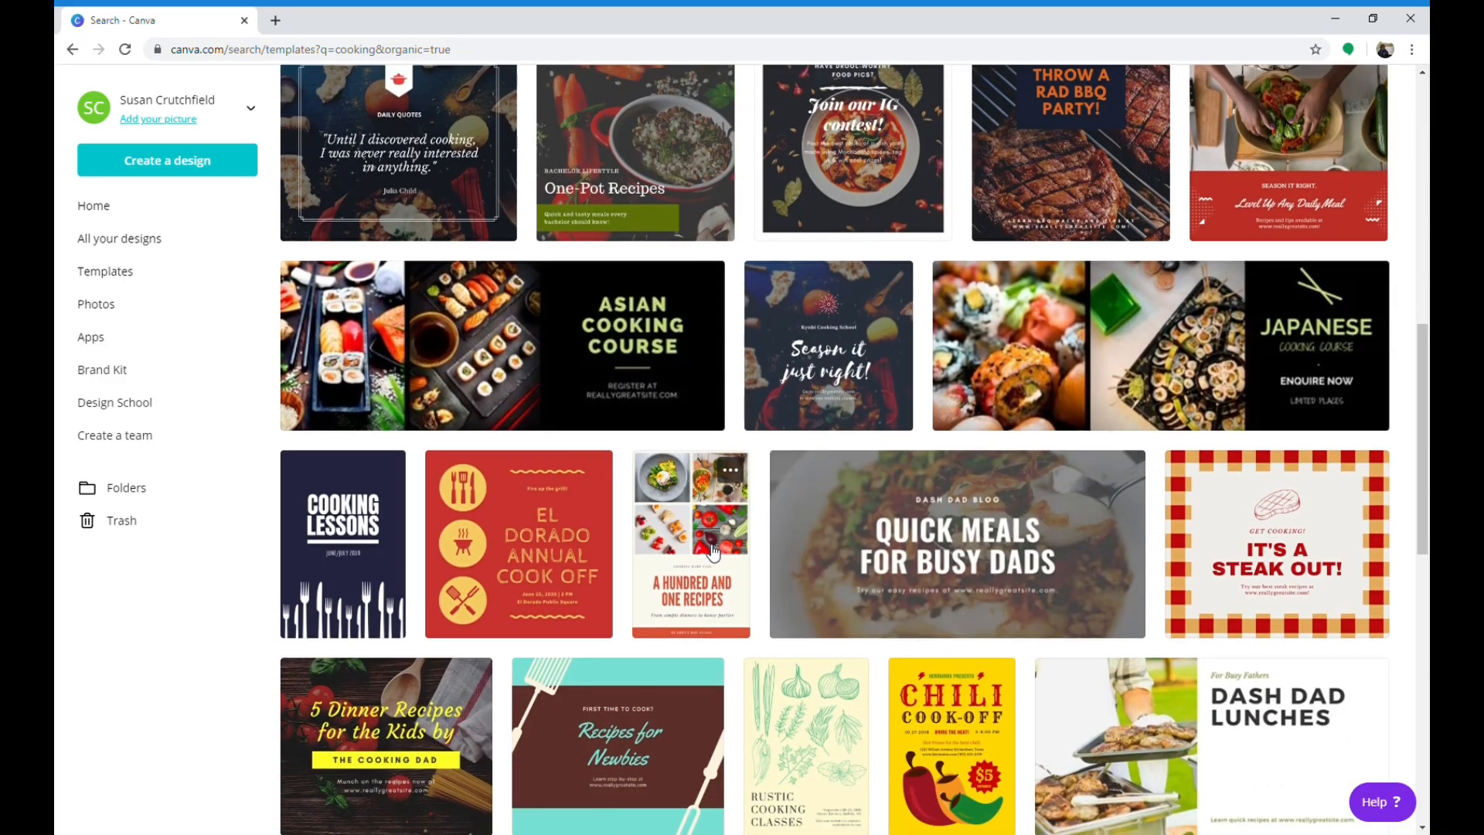
click(690, 568)
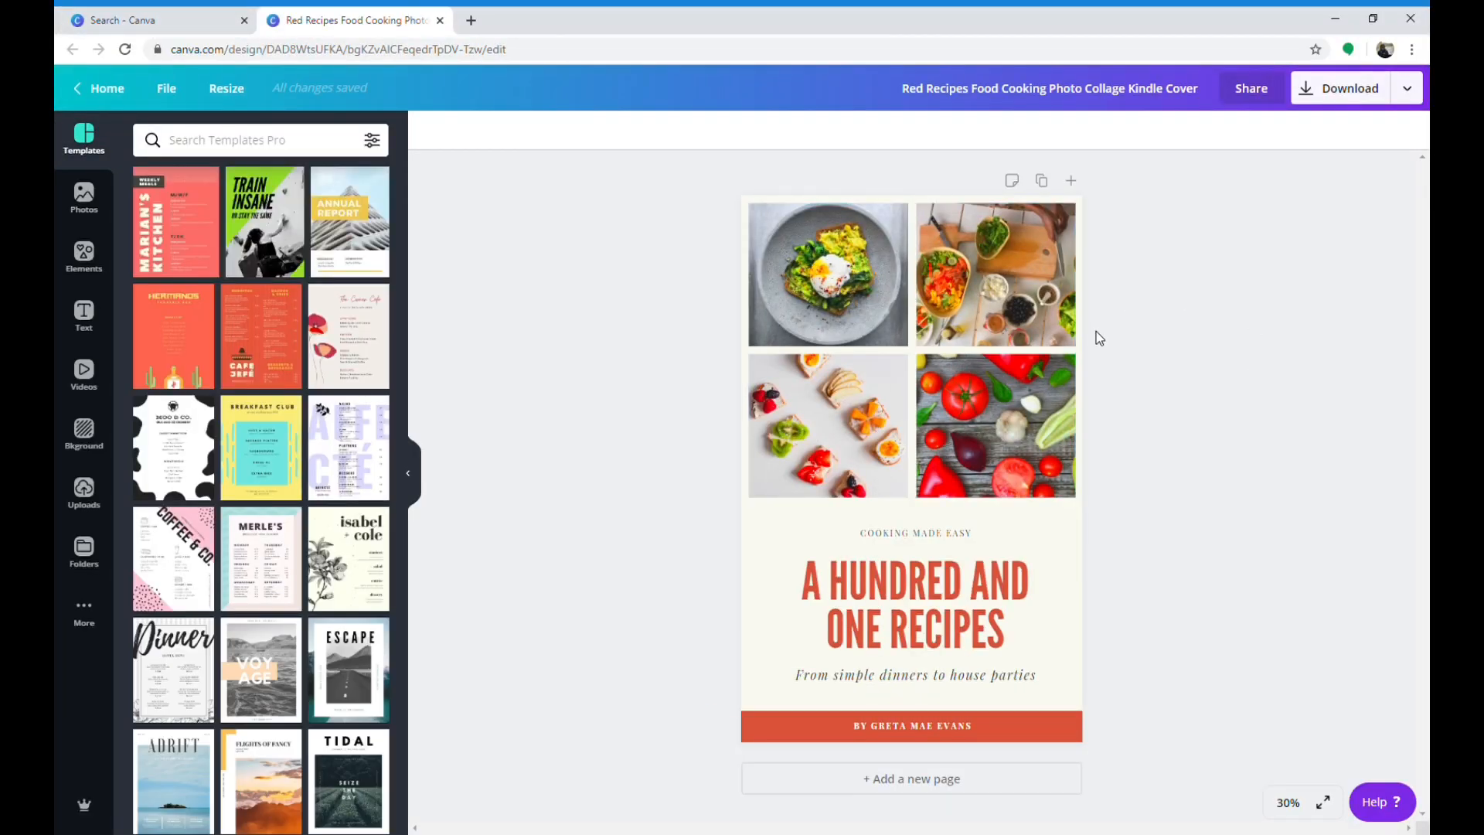
click(858, 317)
click(85, 490)
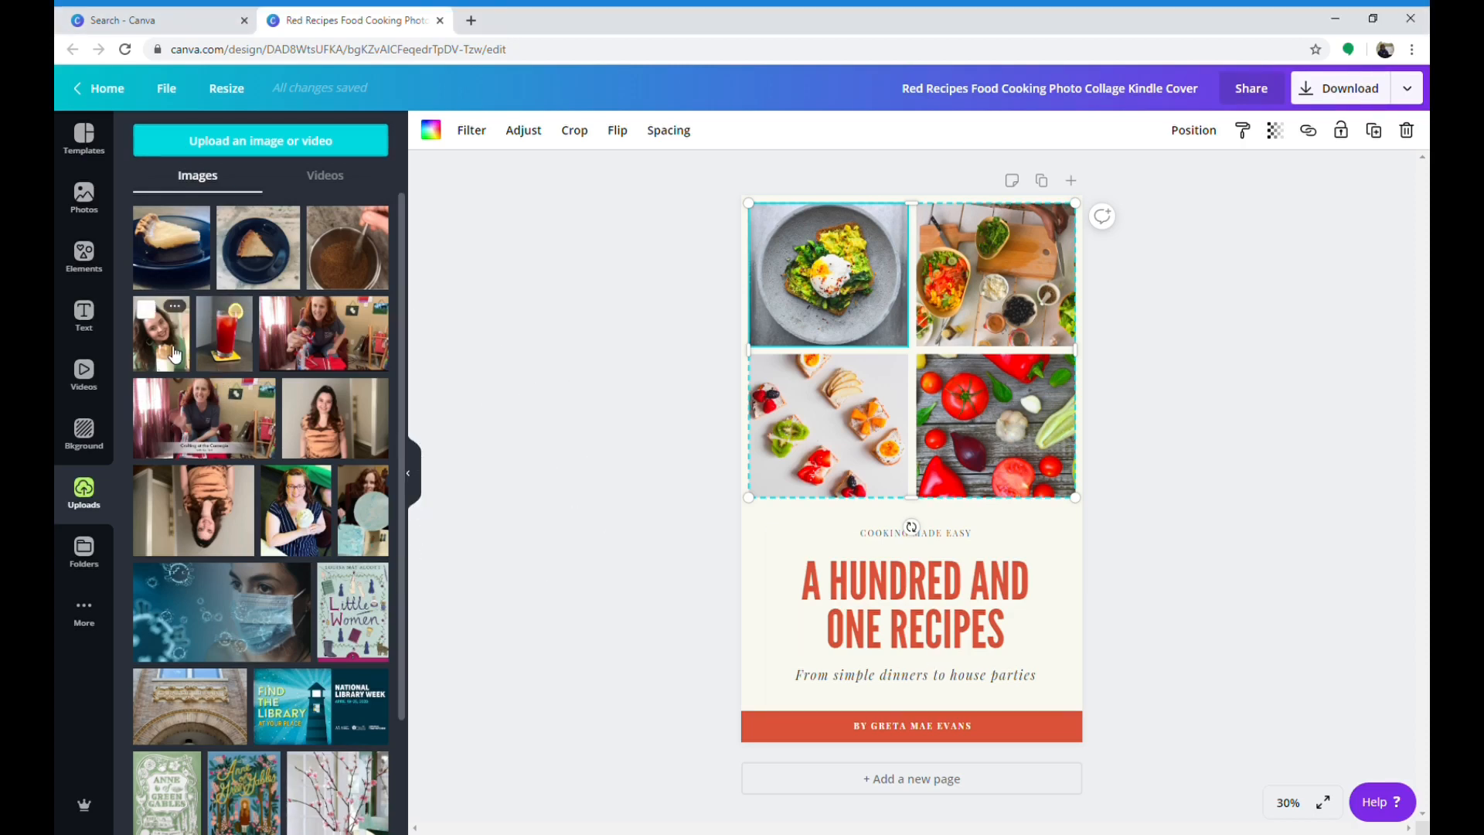
Replace the collage's lower-left photo with the uploaded picture of the woman in green holding a drink, and adjust its crop within the frame.
drag(174, 355, 822, 429)
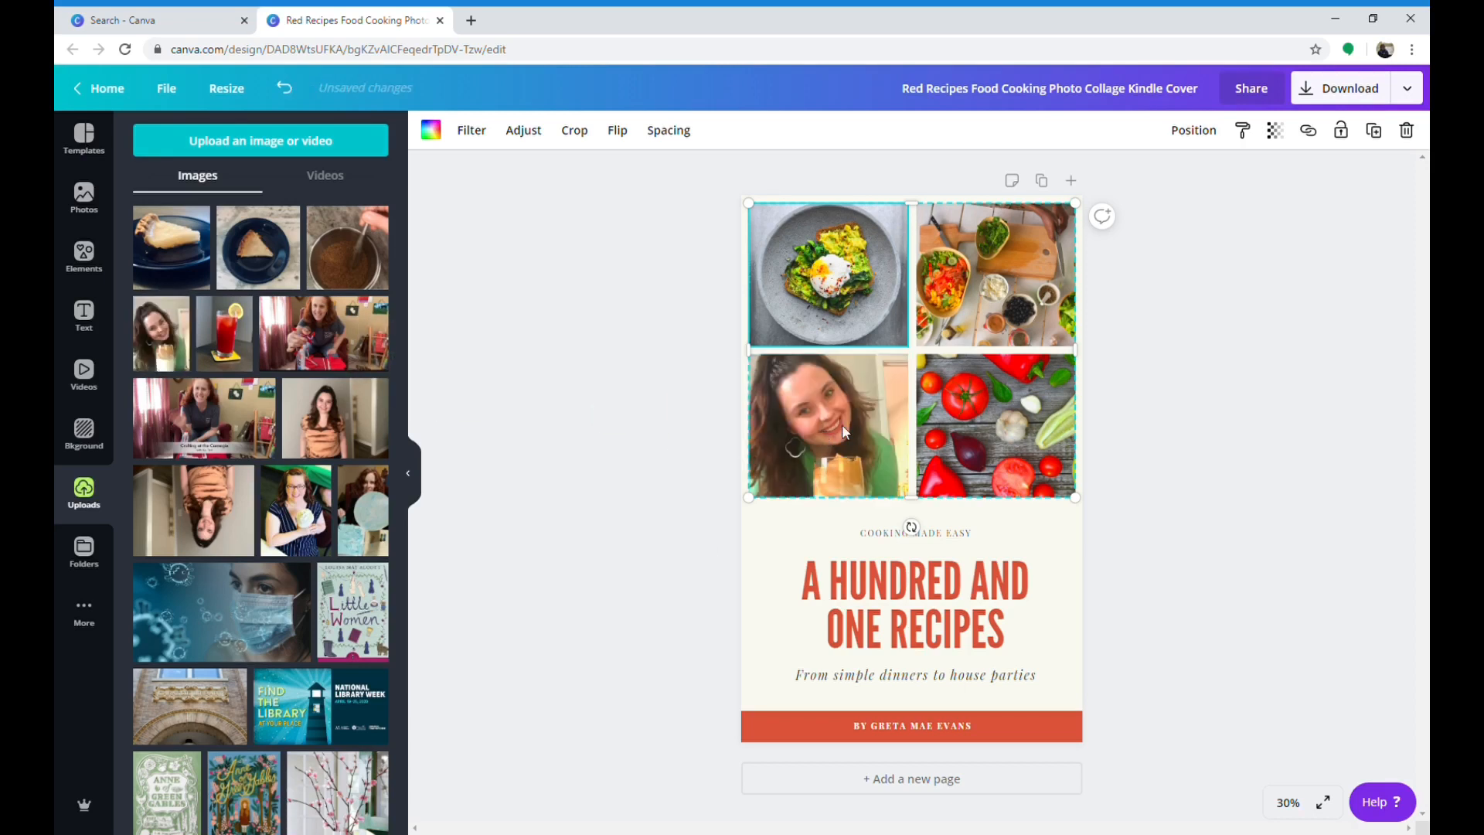
drag(843, 431, 854, 434)
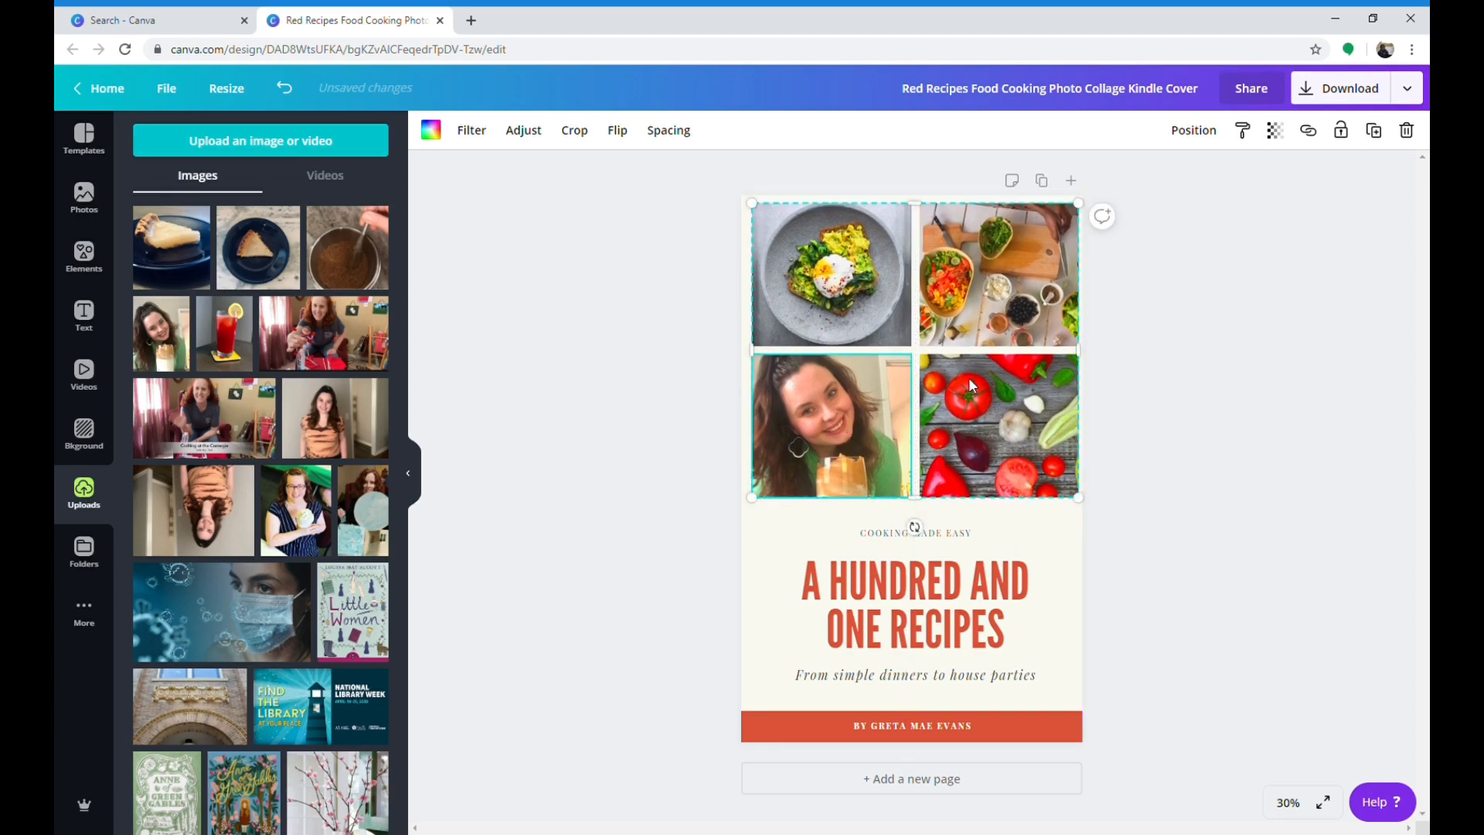
click(299, 93)
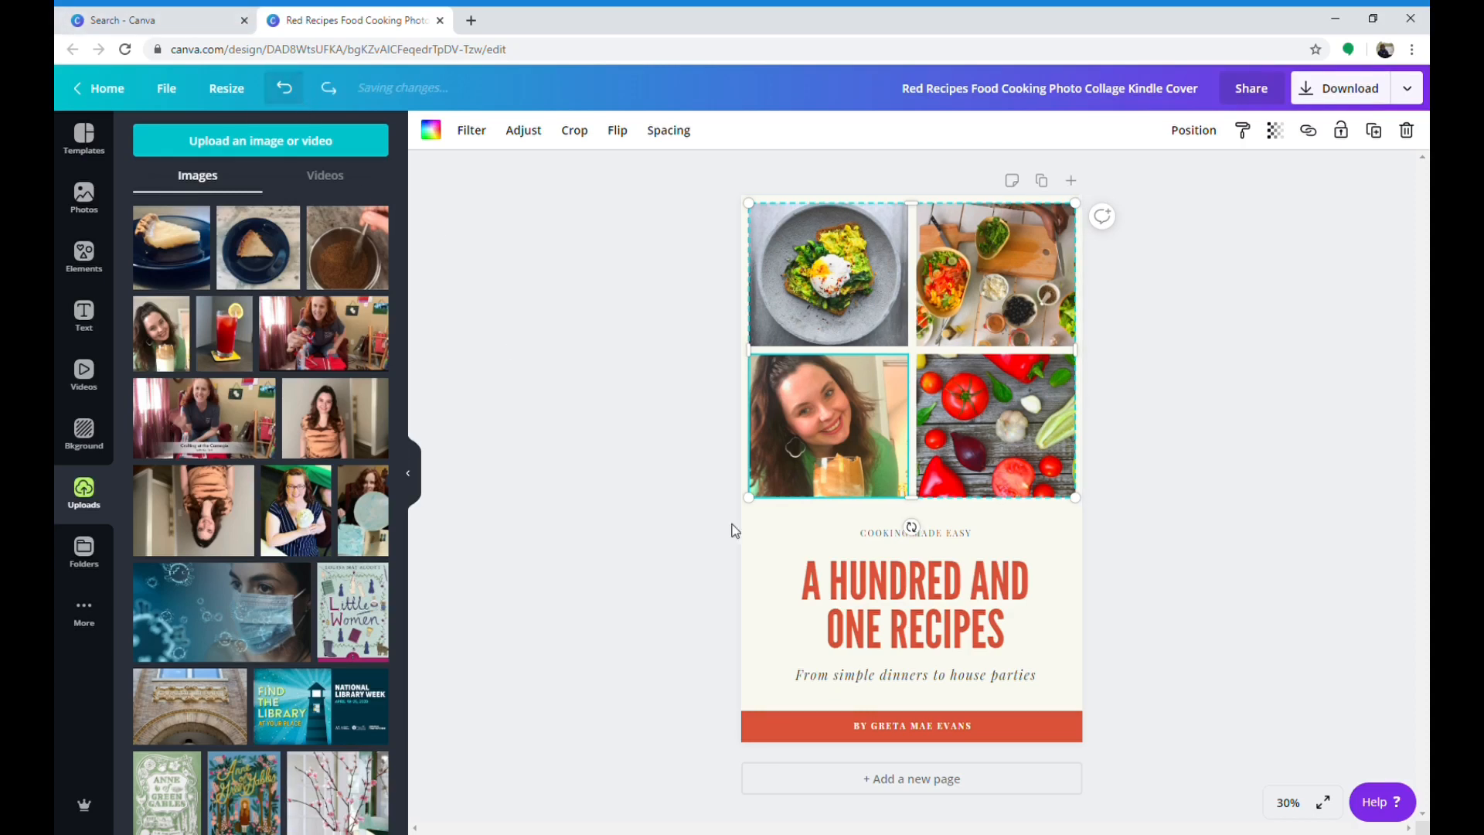
double_click(779, 429)
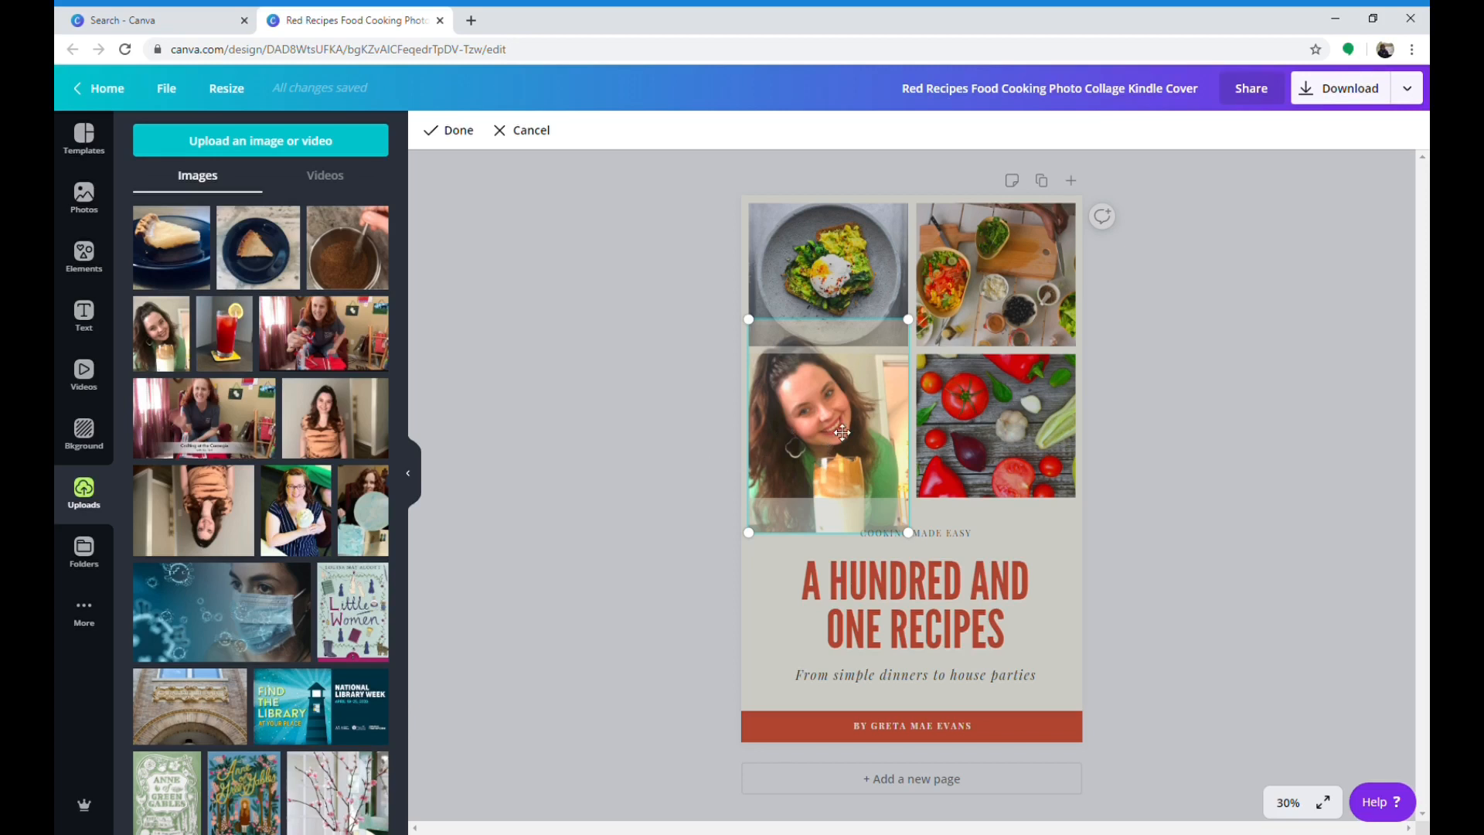
drag(842, 432, 842, 441)
click(666, 436)
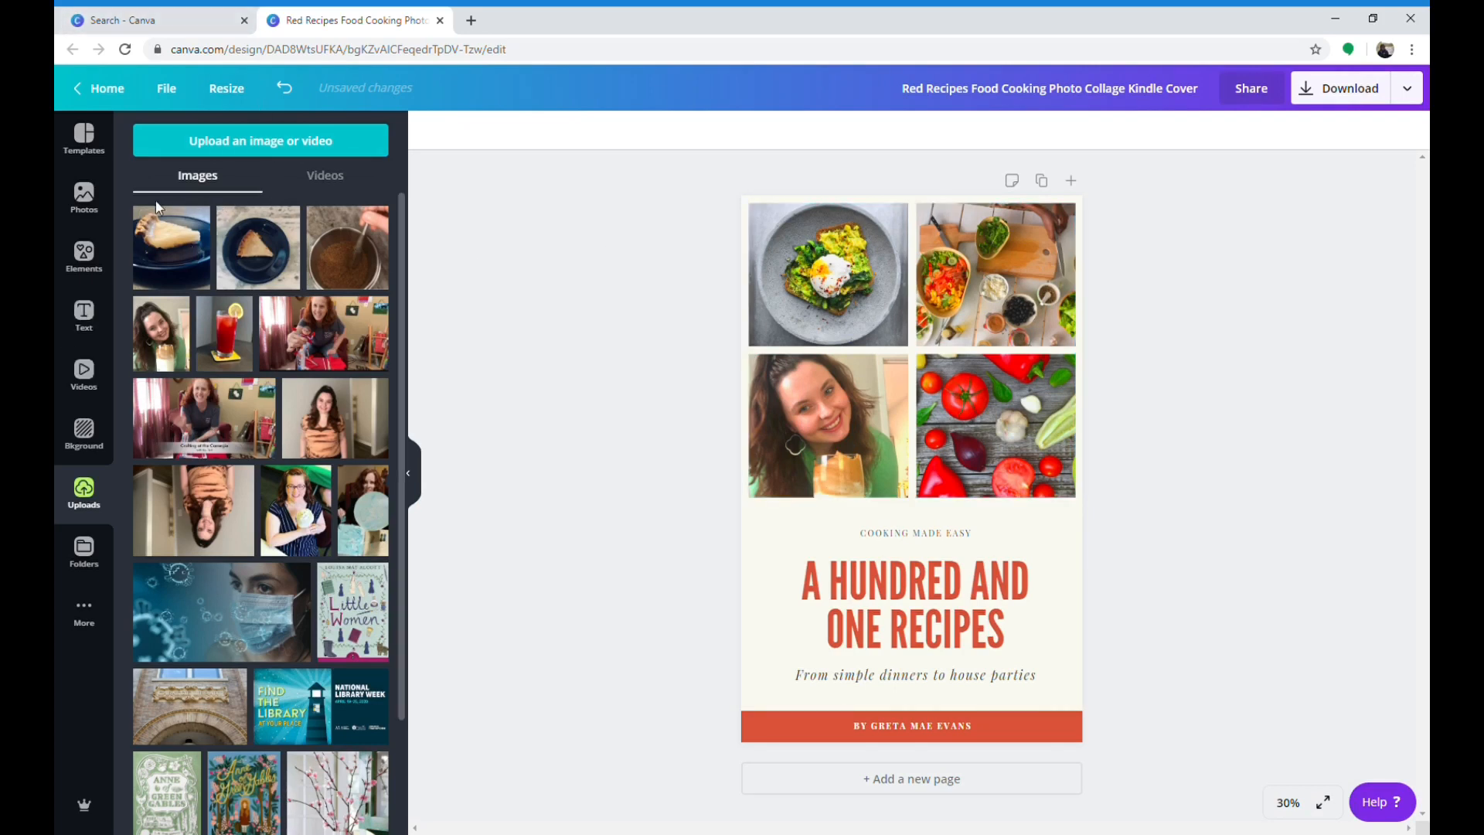
Replace the collage's upper-left photo with the uploaded close-up of a pie slice and adjust its crop.
click(177, 253)
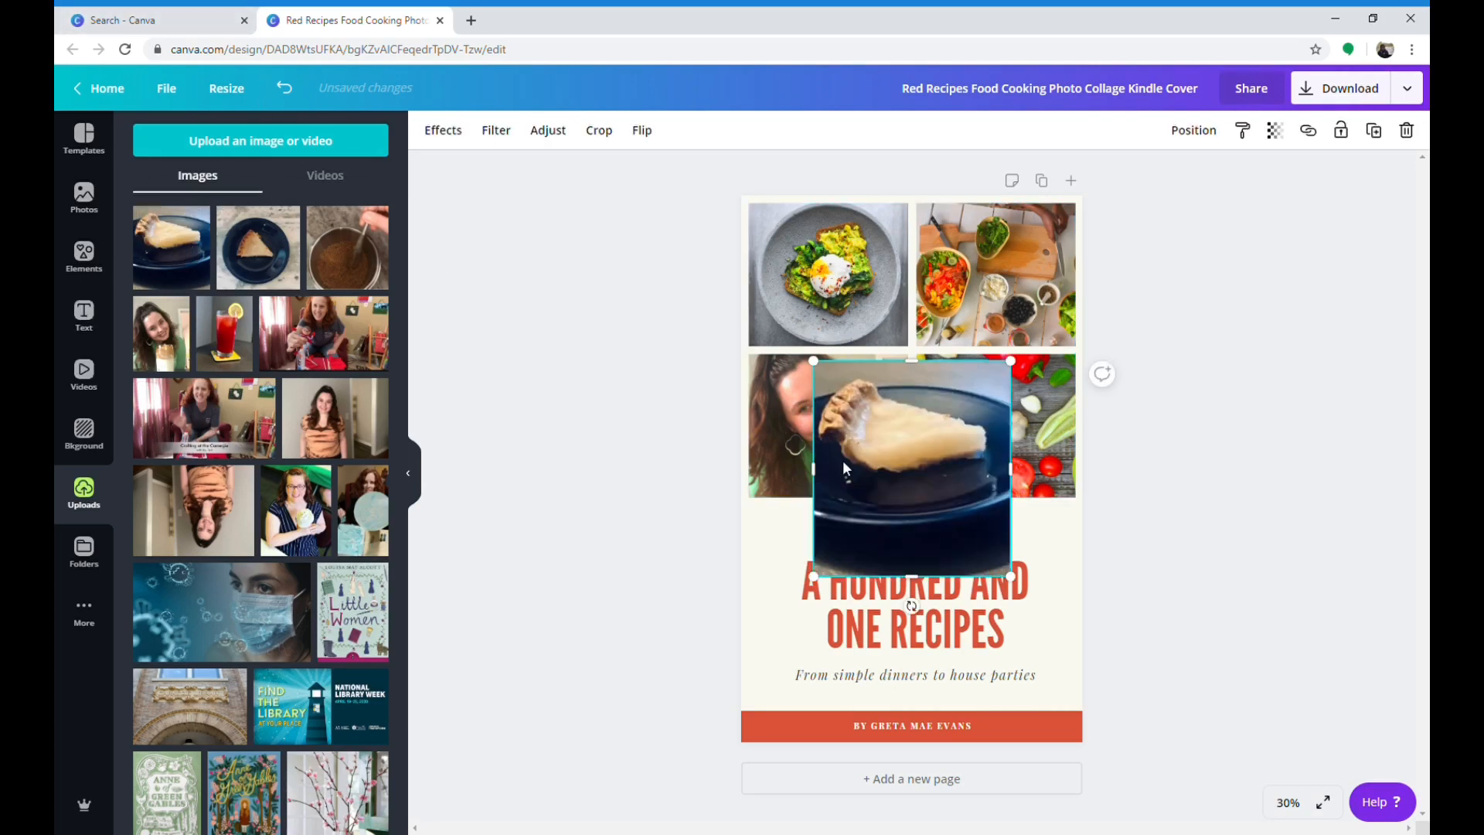
drag(844, 464, 847, 299)
double_click(826, 309)
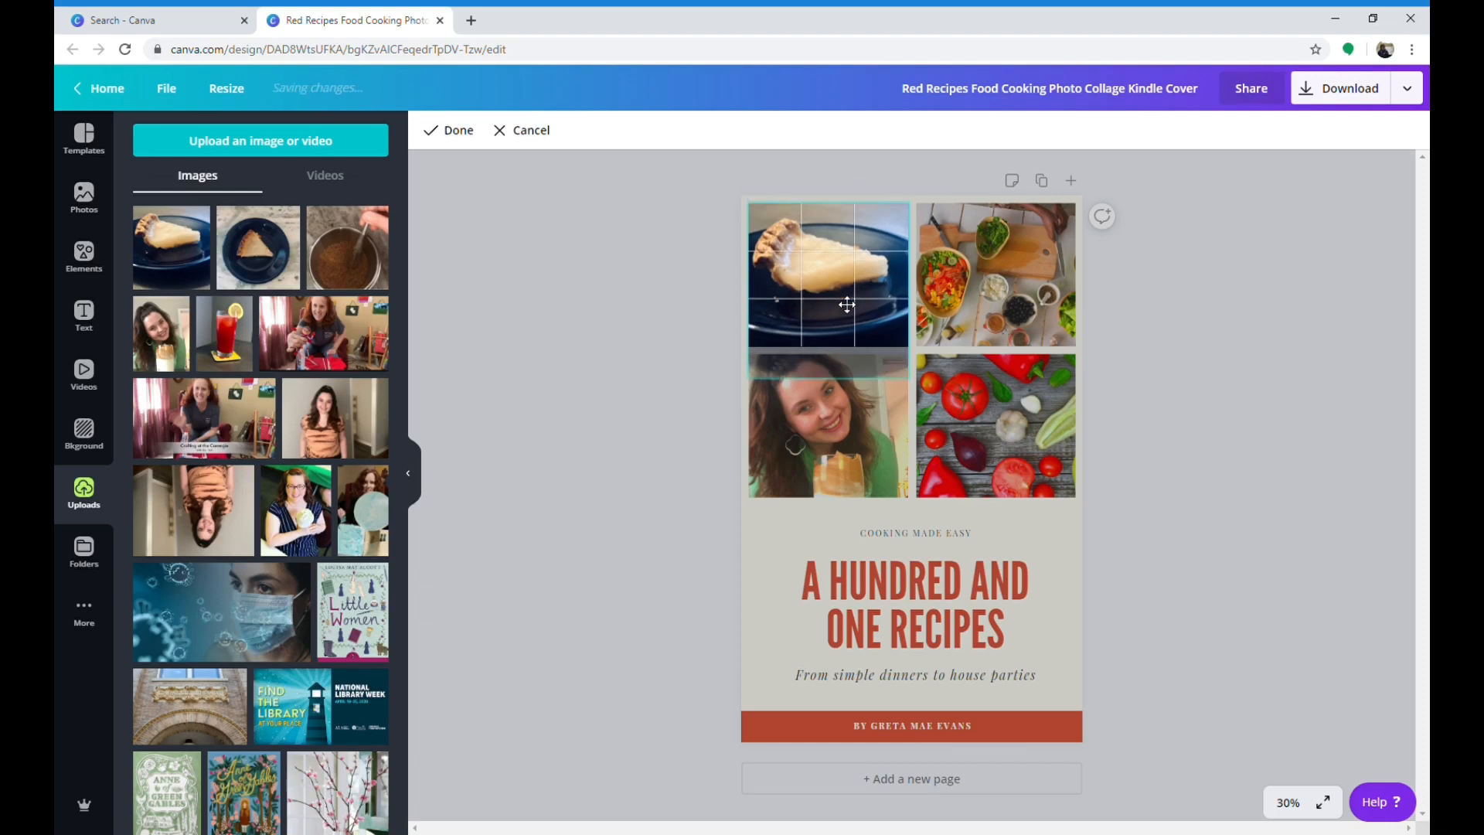
click(599, 326)
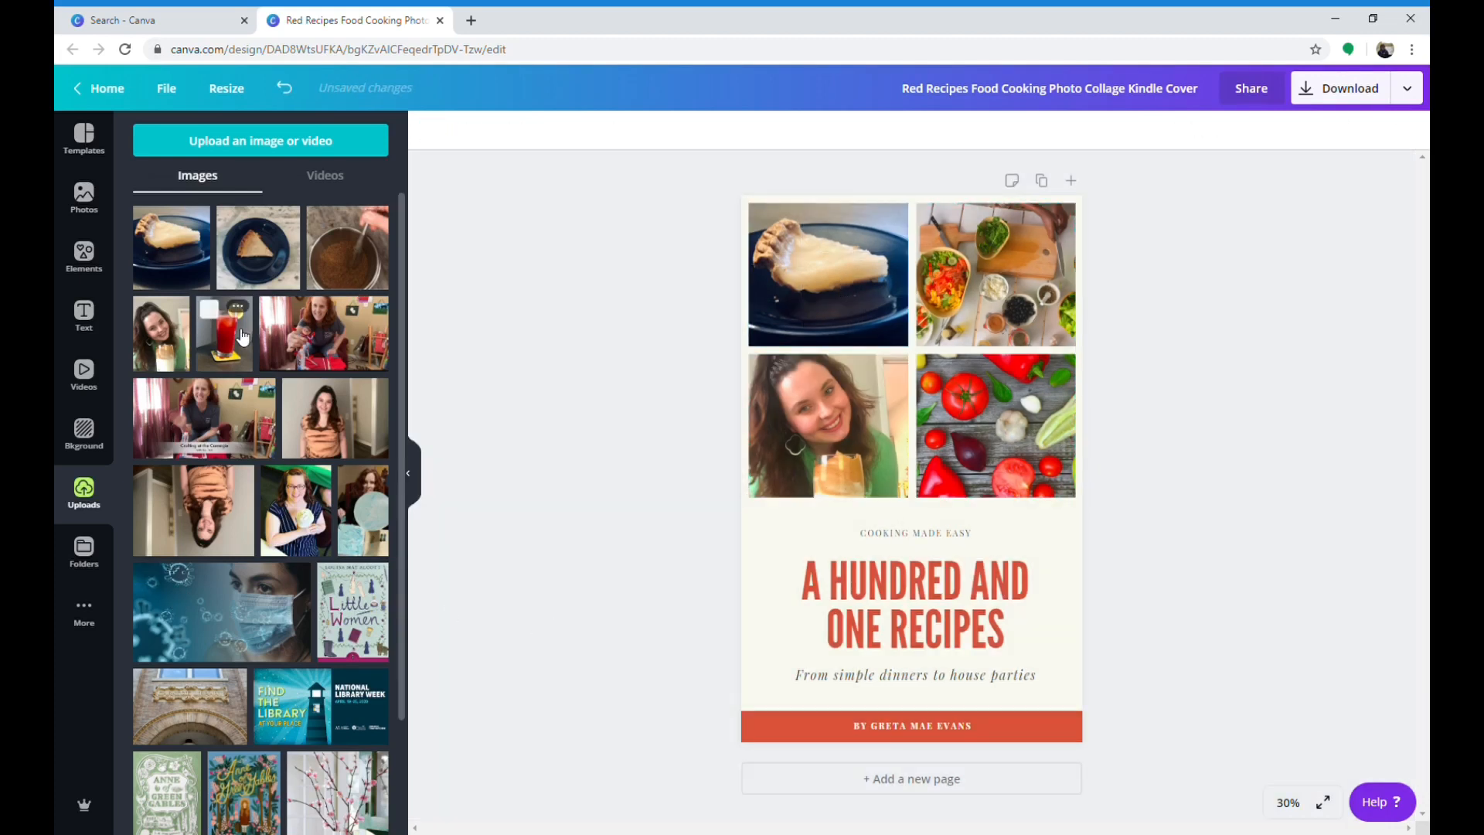
Place the uploaded red drink photo in the collage's upper-right frame and adjust its crop.
click(211, 310)
drag(927, 478, 982, 316)
double_click(975, 287)
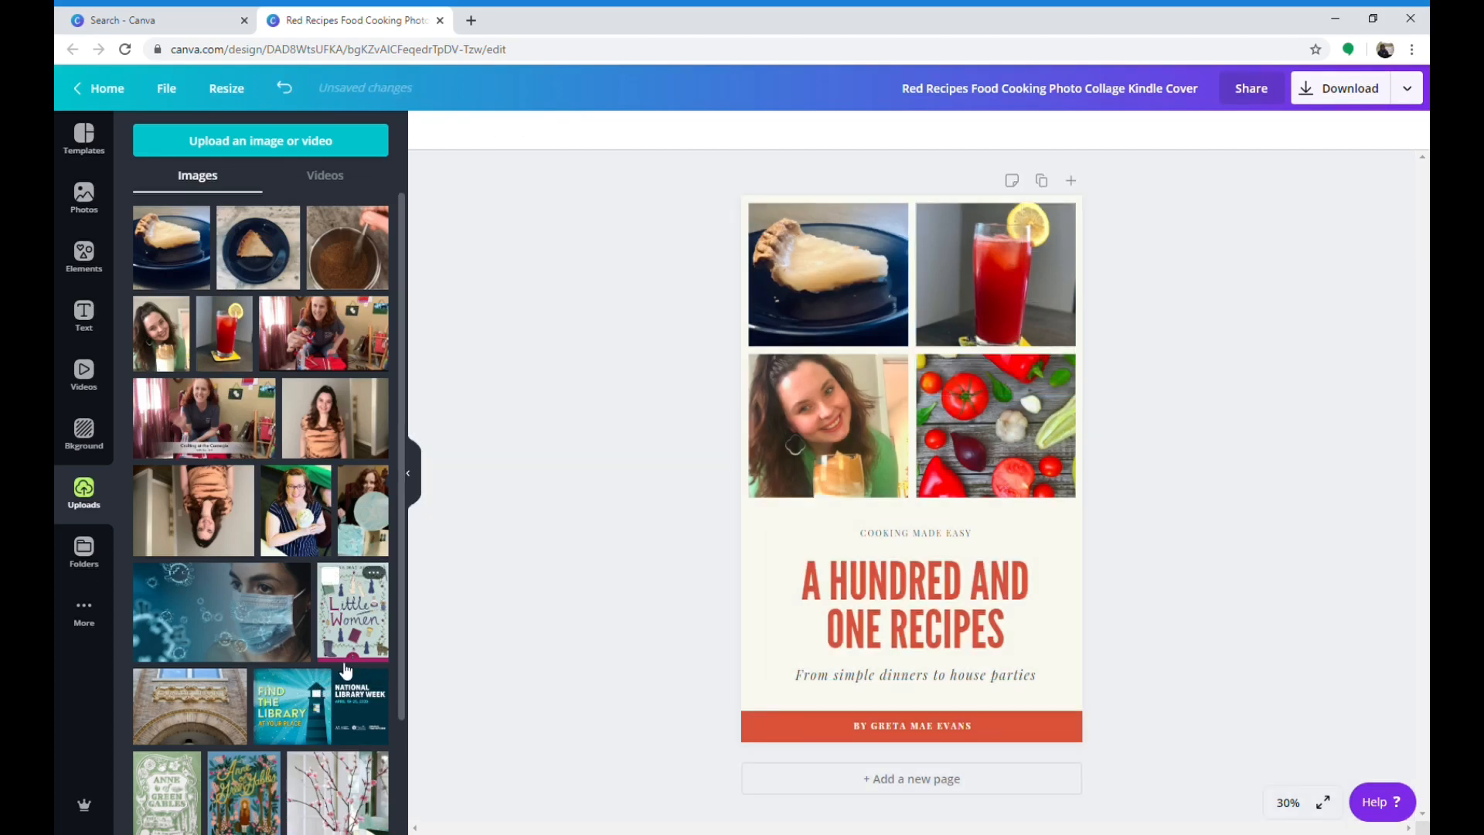
Fill the collage's lower-right frame with the uploaded photo of the stirred pot and check its crop.
drag(362, 255, 1014, 436)
double_click(1017, 437)
click(1244, 415)
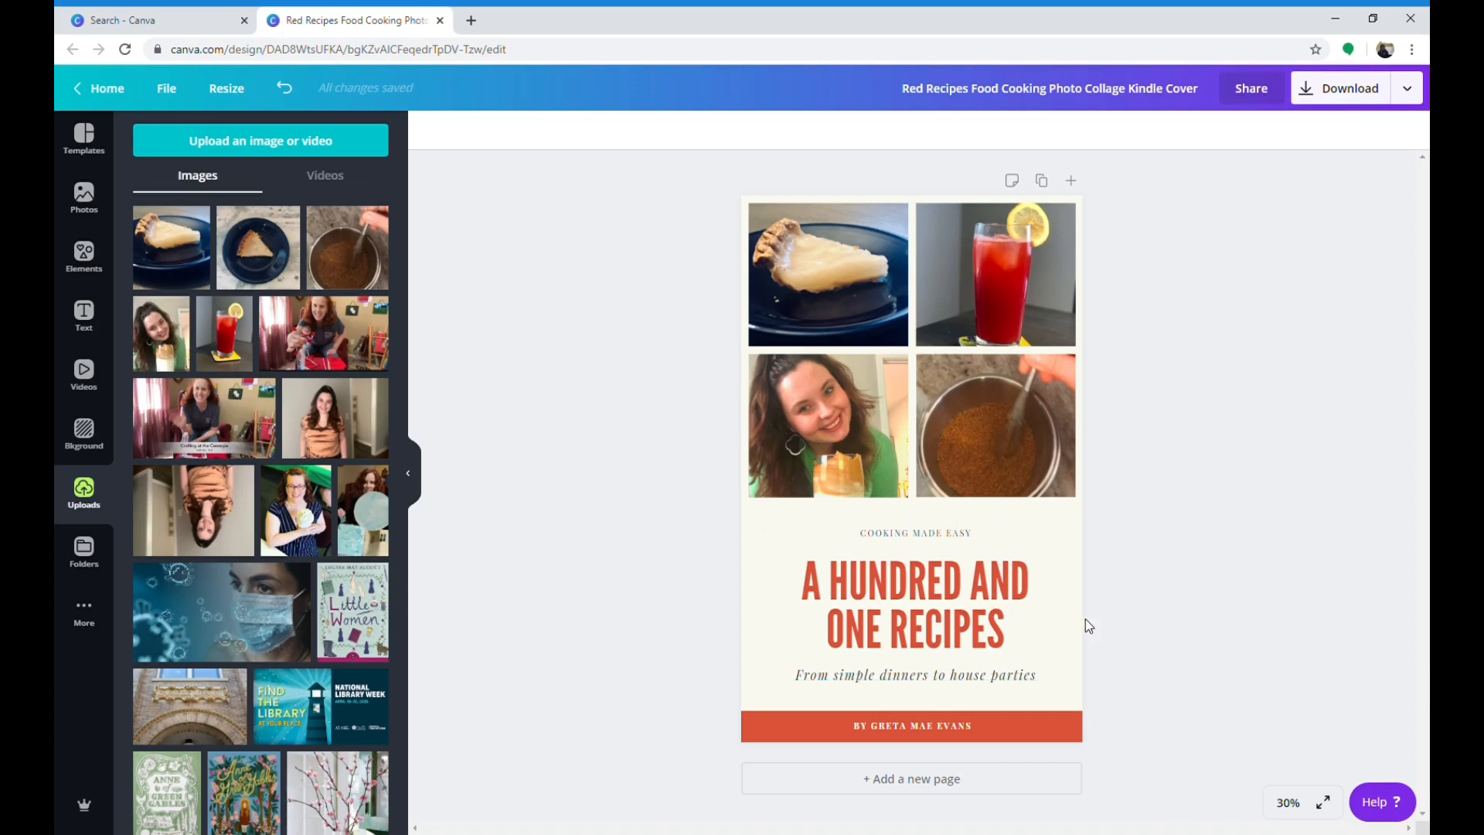
Delete the "COOKING MADE EASY" line and replace the main title with "CARNEGIE COOKS".
click(890, 535)
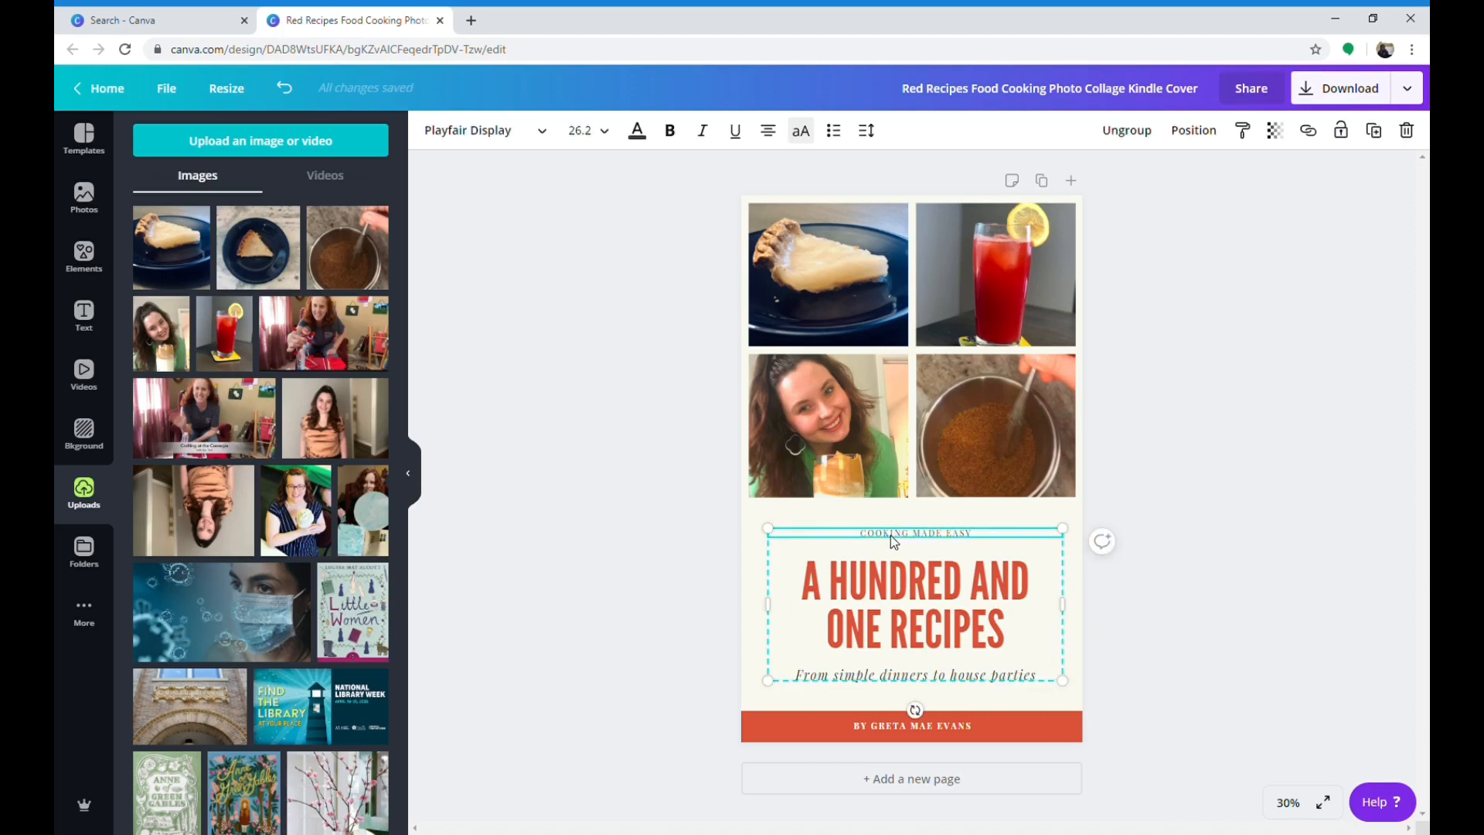
key(Delete)
click(828, 595)
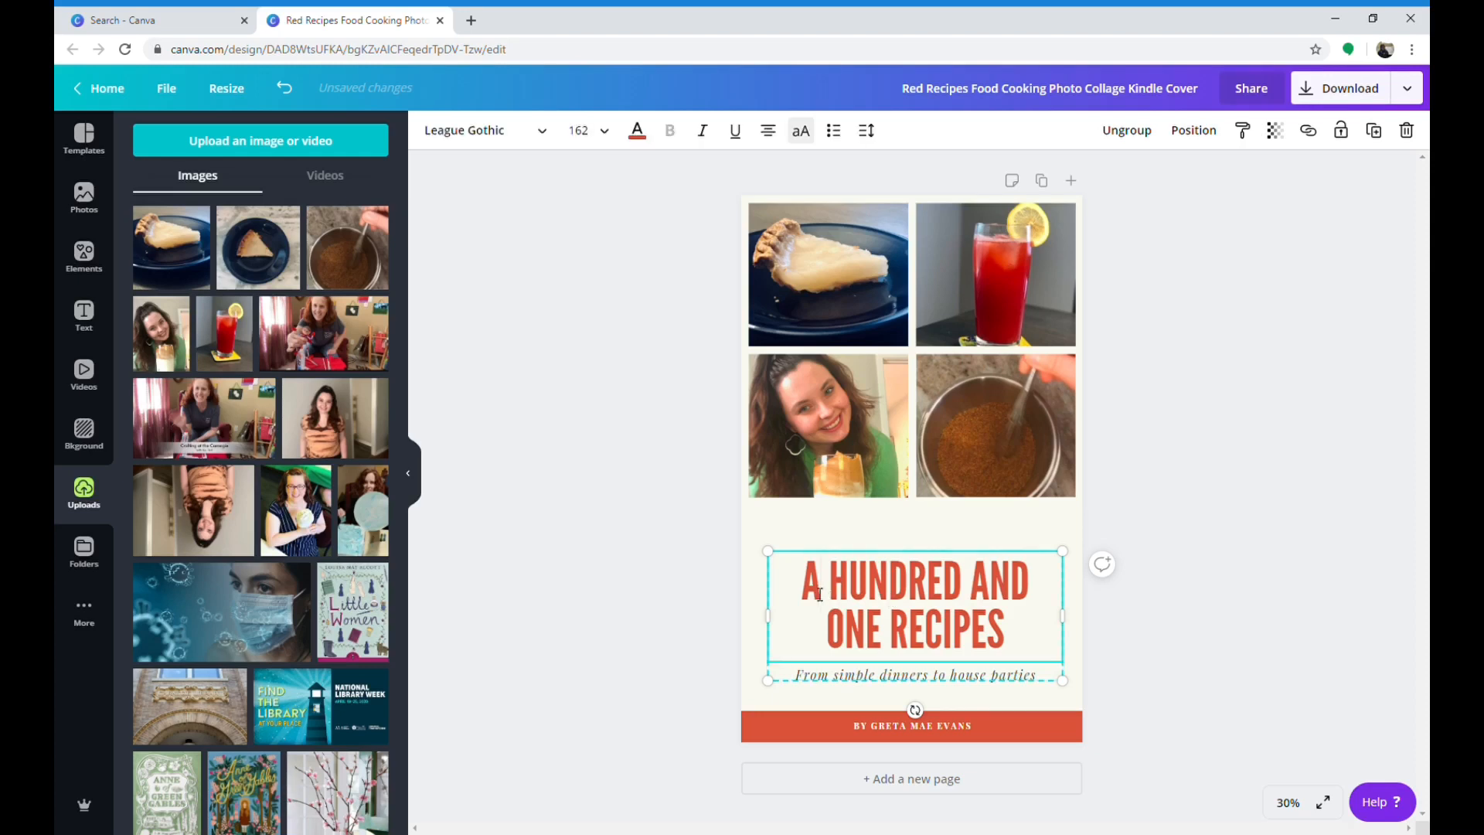
drag(809, 589, 1013, 624)
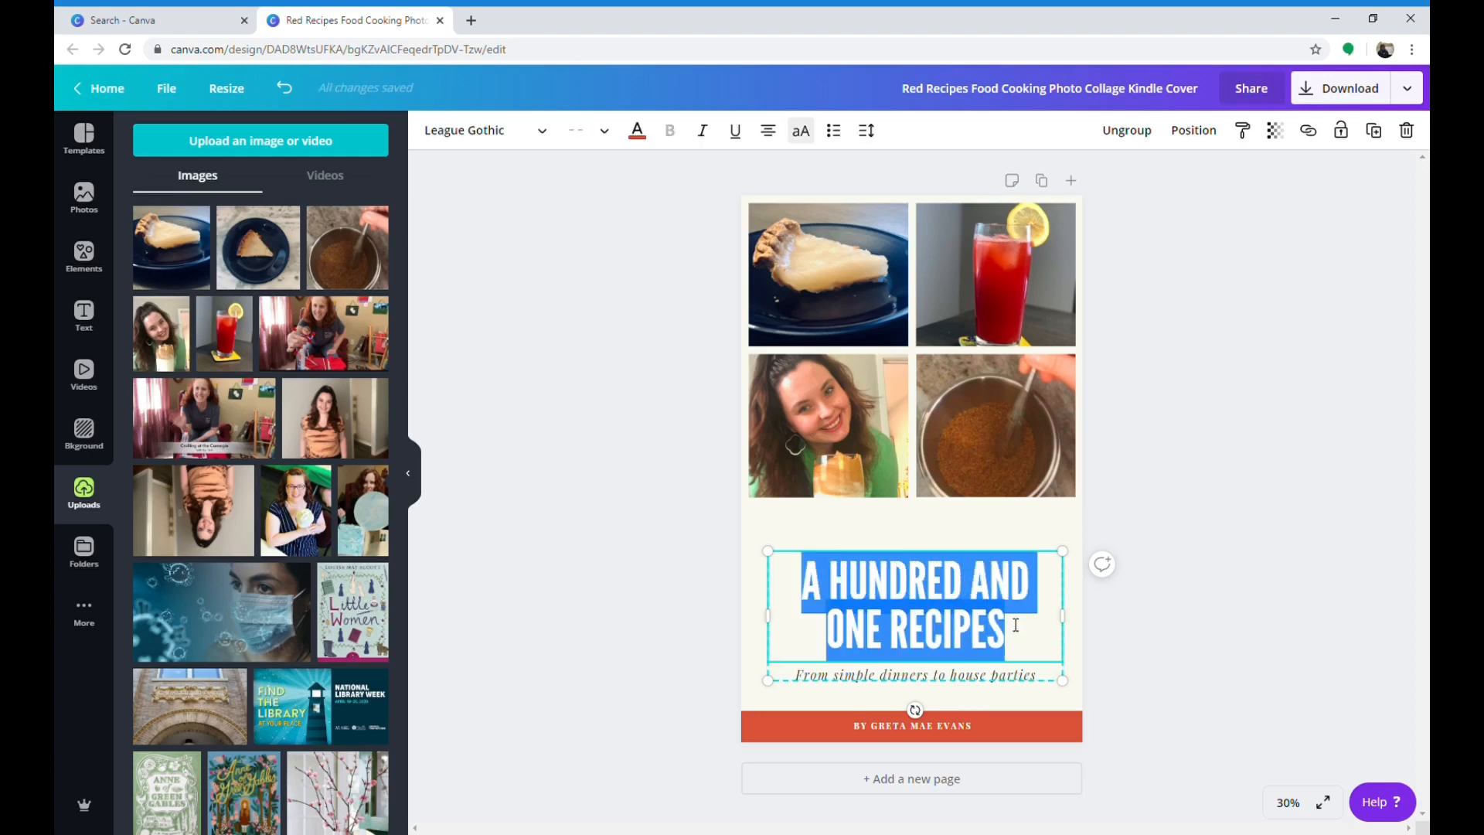
text(CARNE)
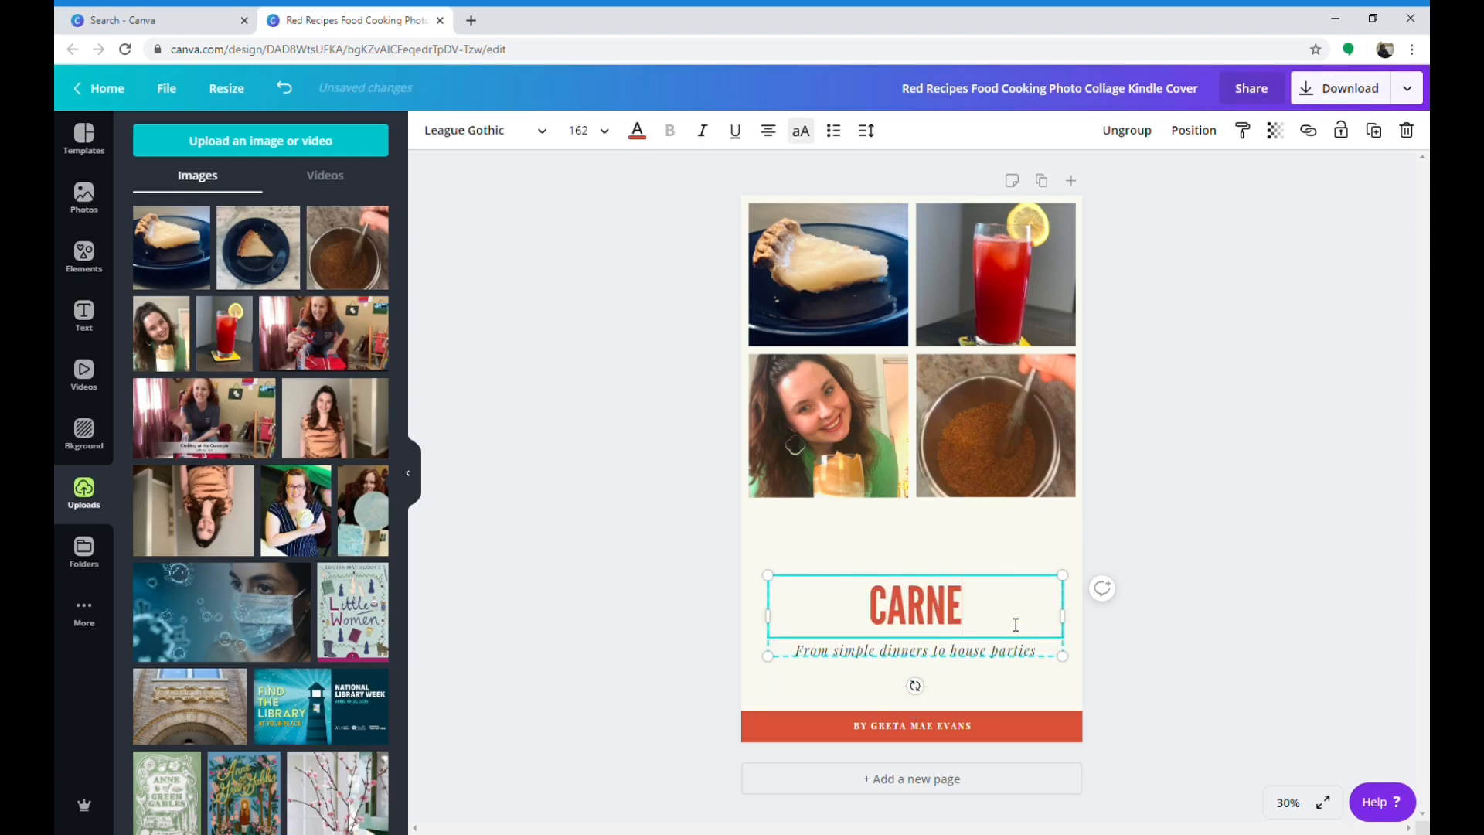
text(GIE COOKS)
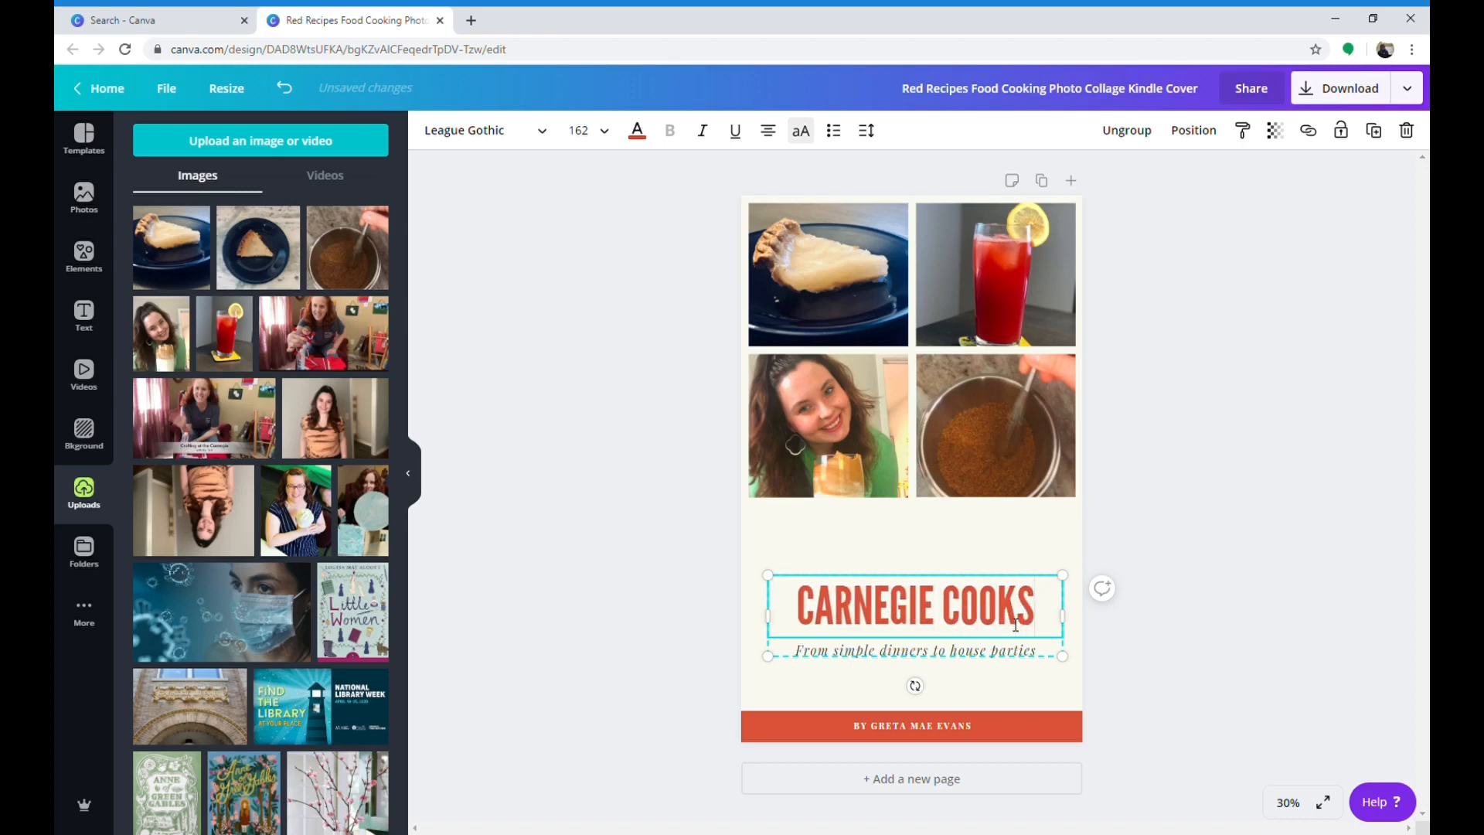
Replace the italic subtitle under the title with "Join Carnegie staff on social media...".
click(1050, 654)
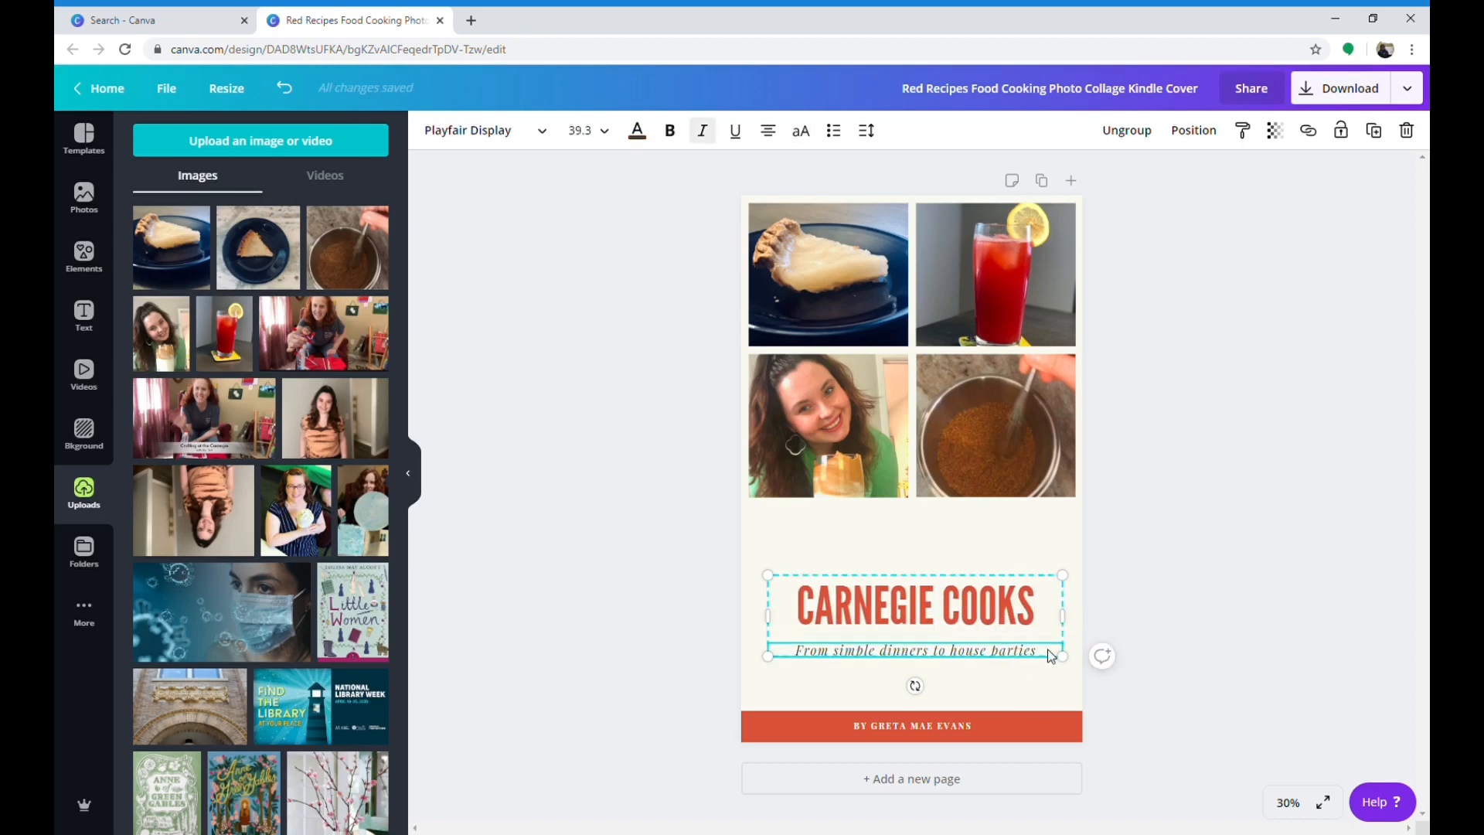
drag(1055, 656, 792, 663)
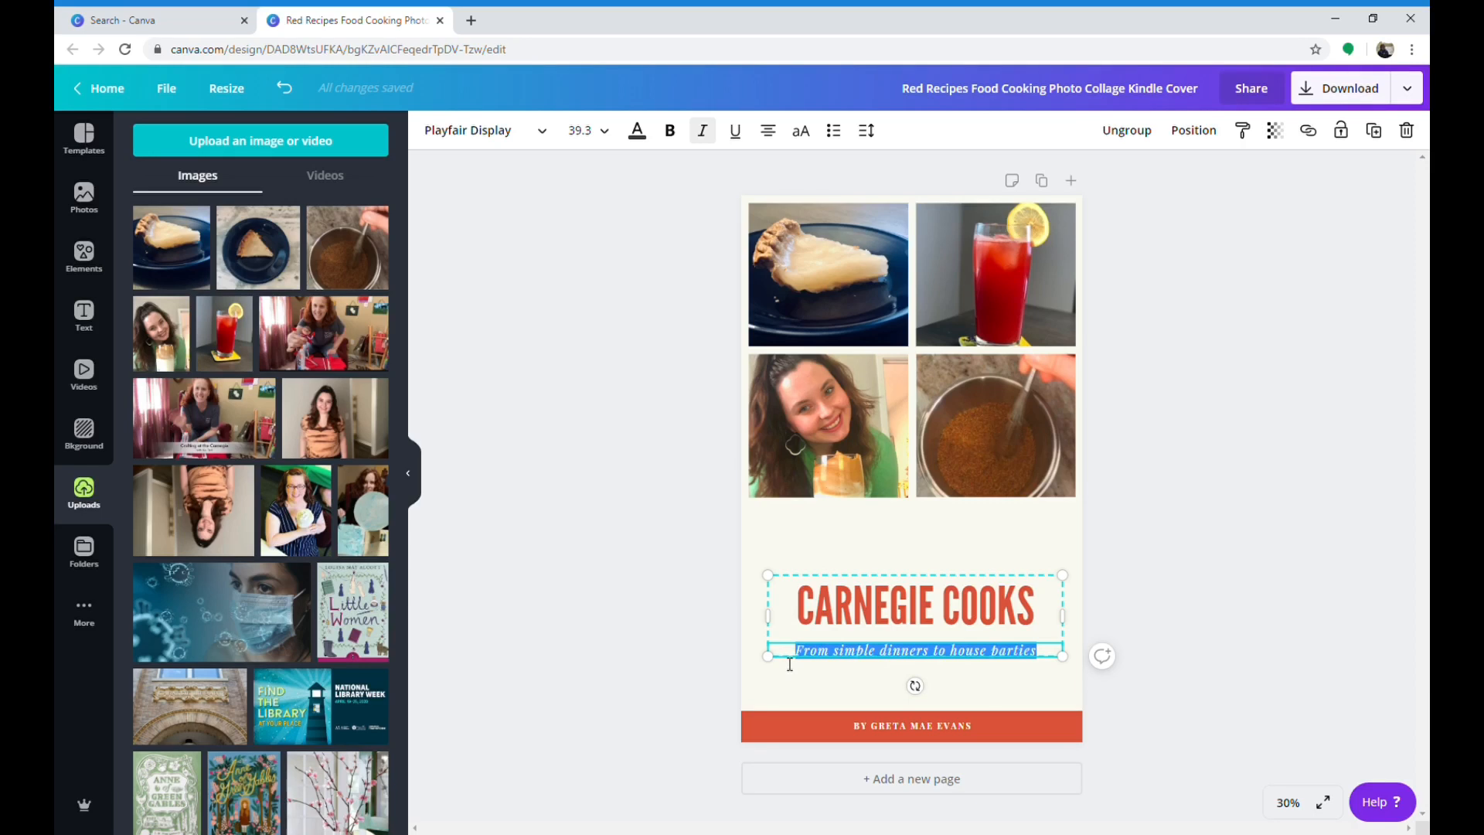
text(7)
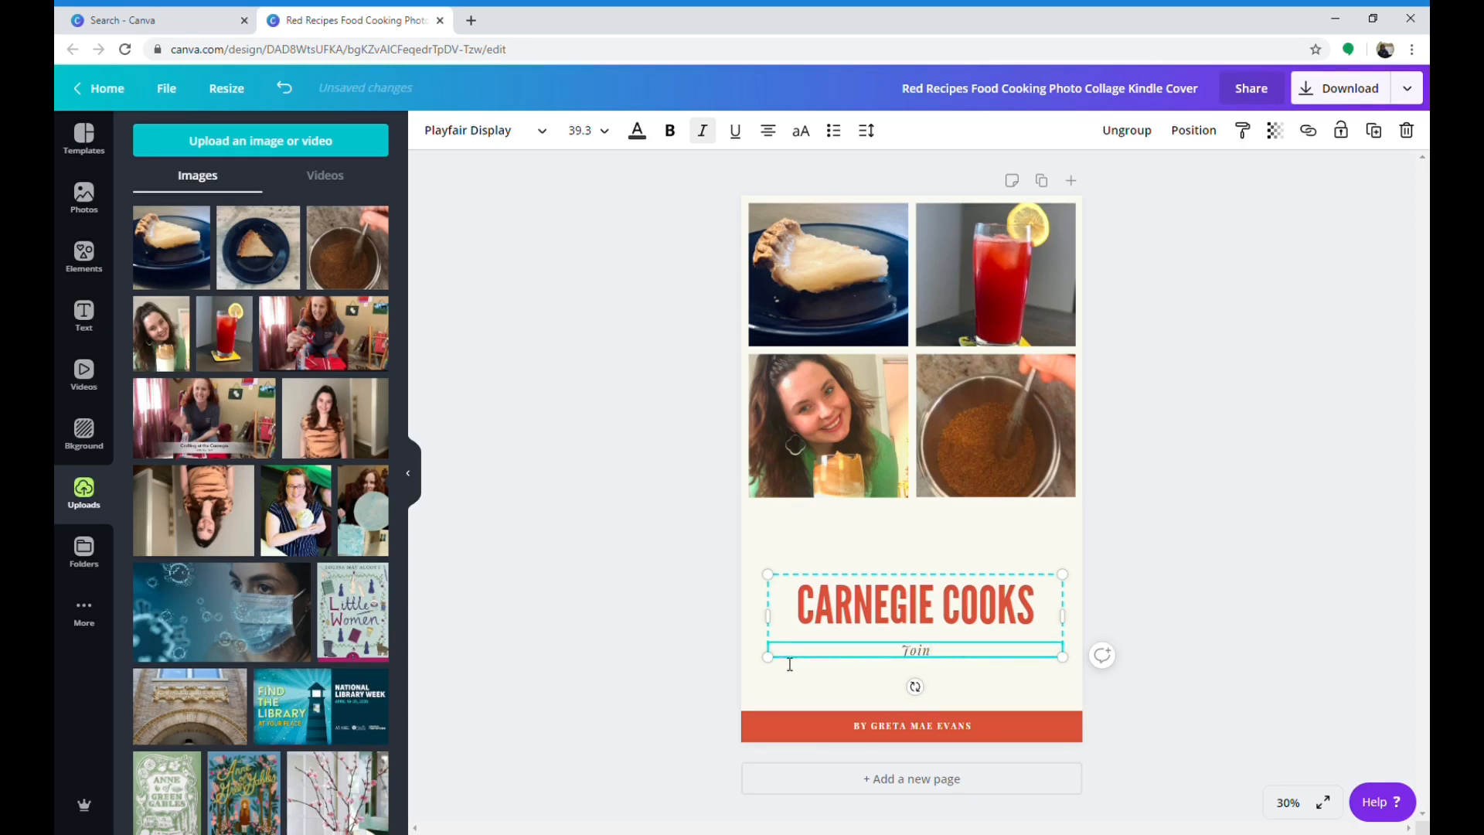
text(oin Carnegie staff on social me)
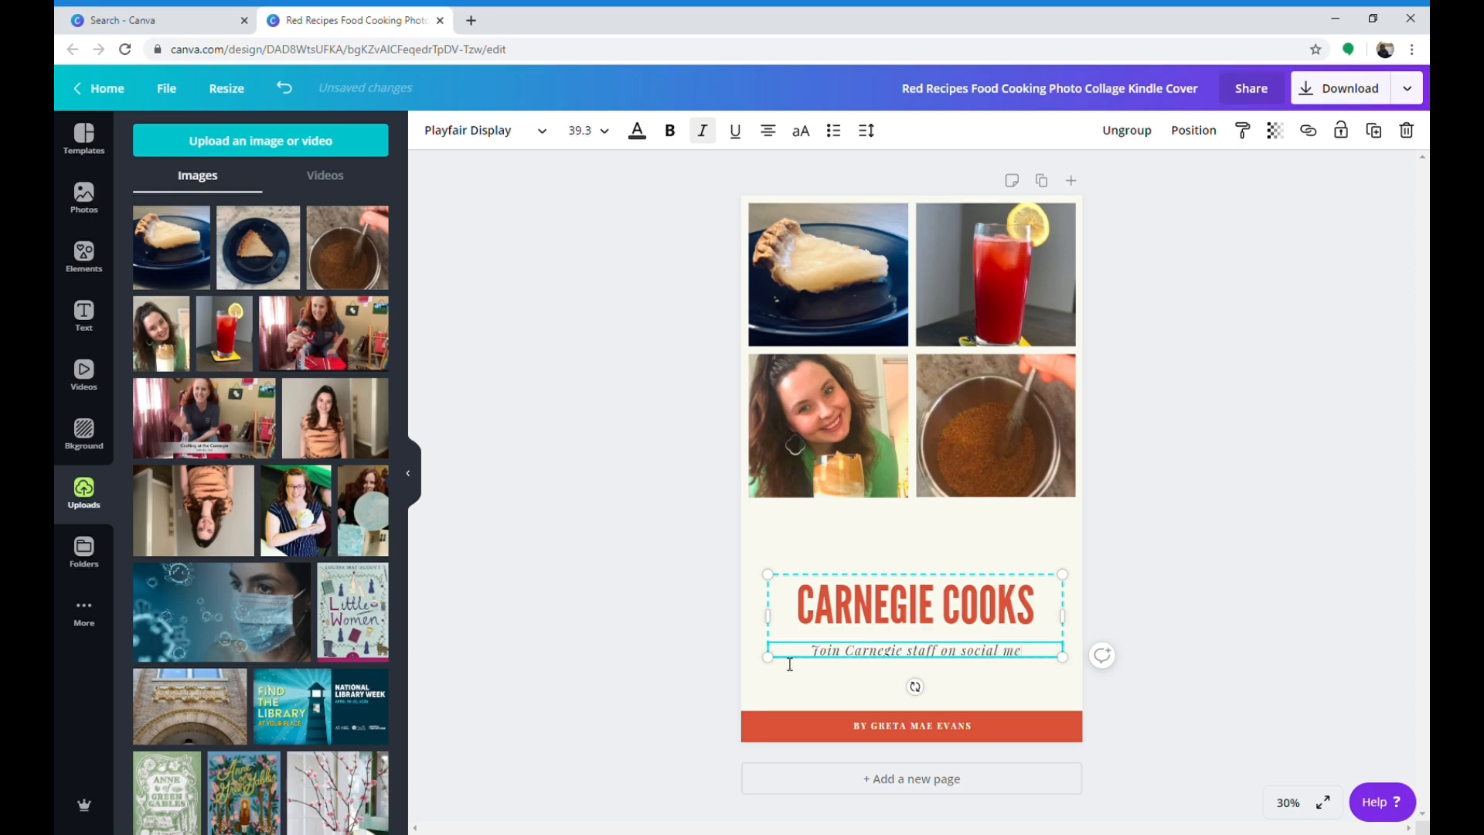
text(dia...)
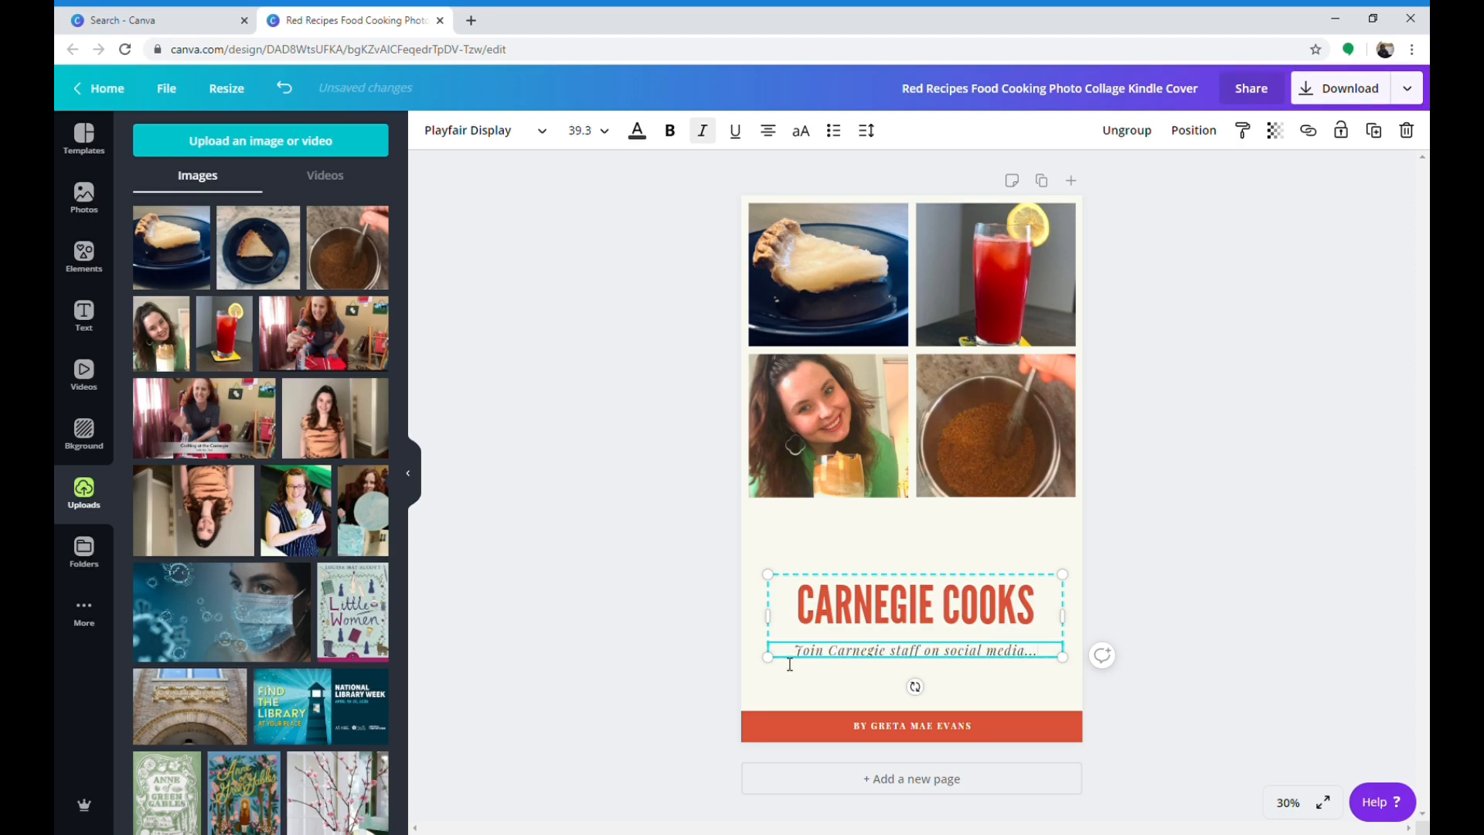
click(1127, 523)
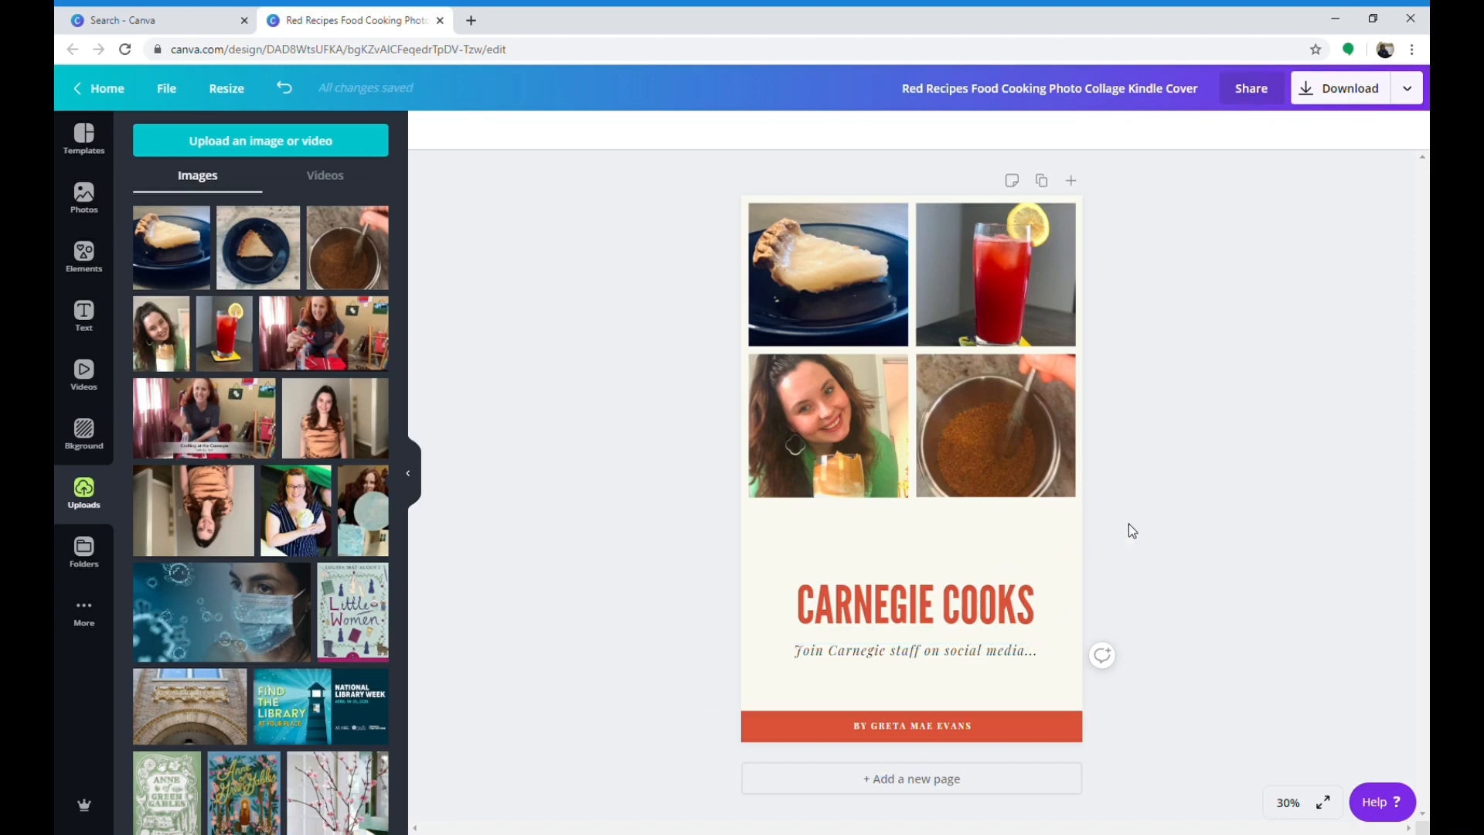
Enlarge the title and subtitle group to about 1,593 by 447 and centre it just below the photos.
click(988, 591)
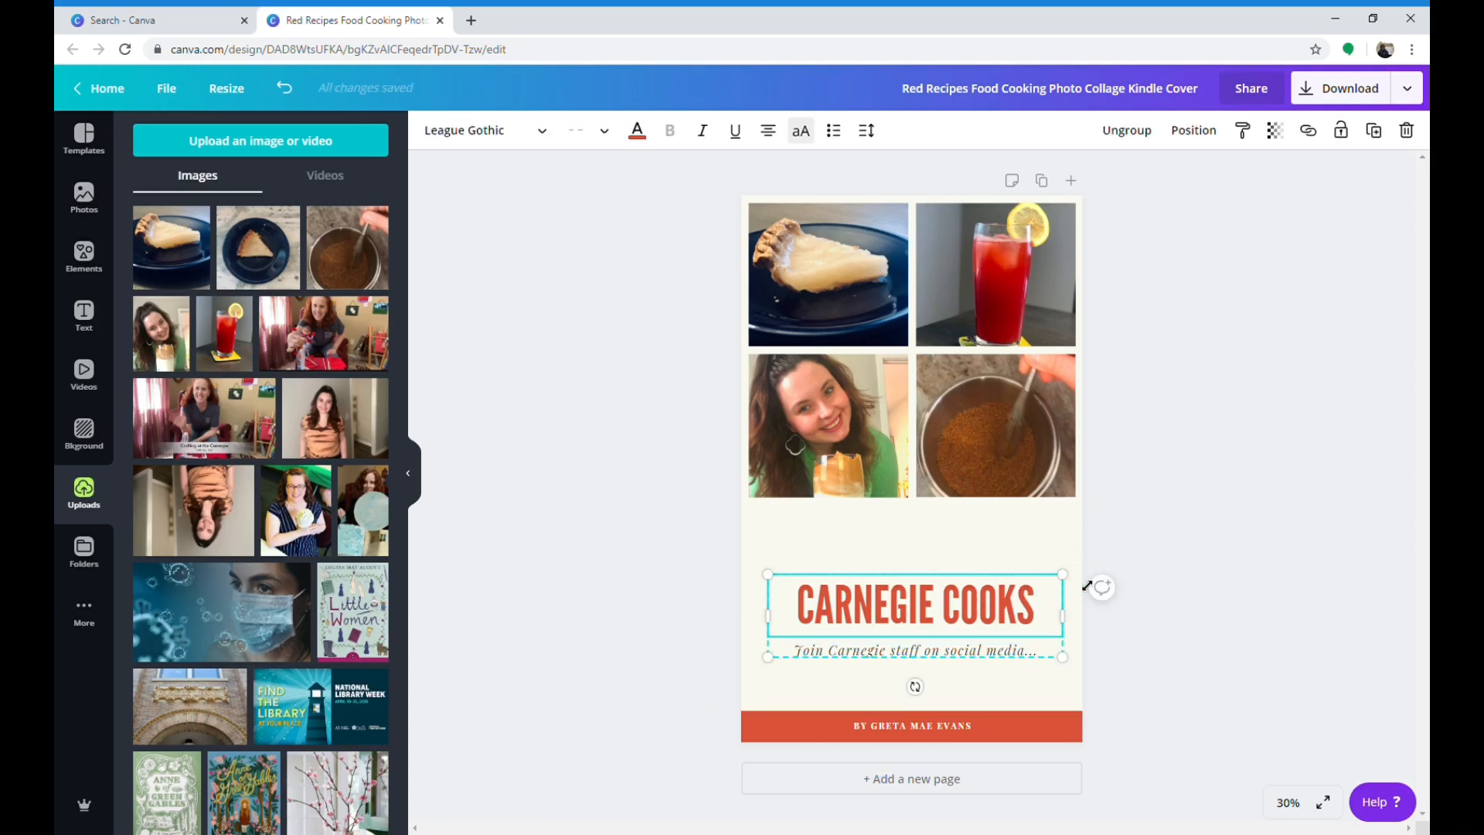
drag(1075, 585, 1152, 517)
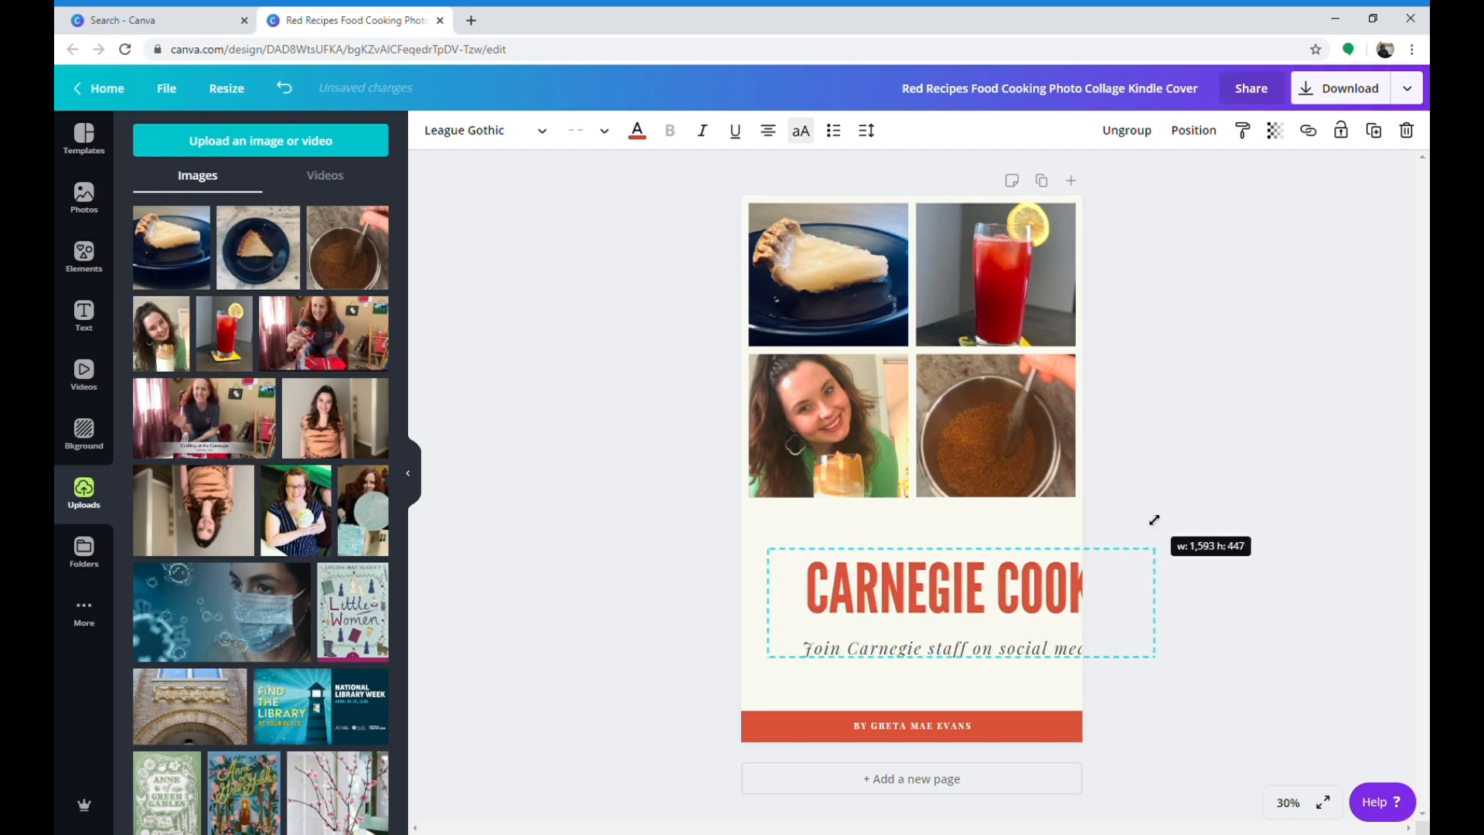
drag(1028, 605, 970, 572)
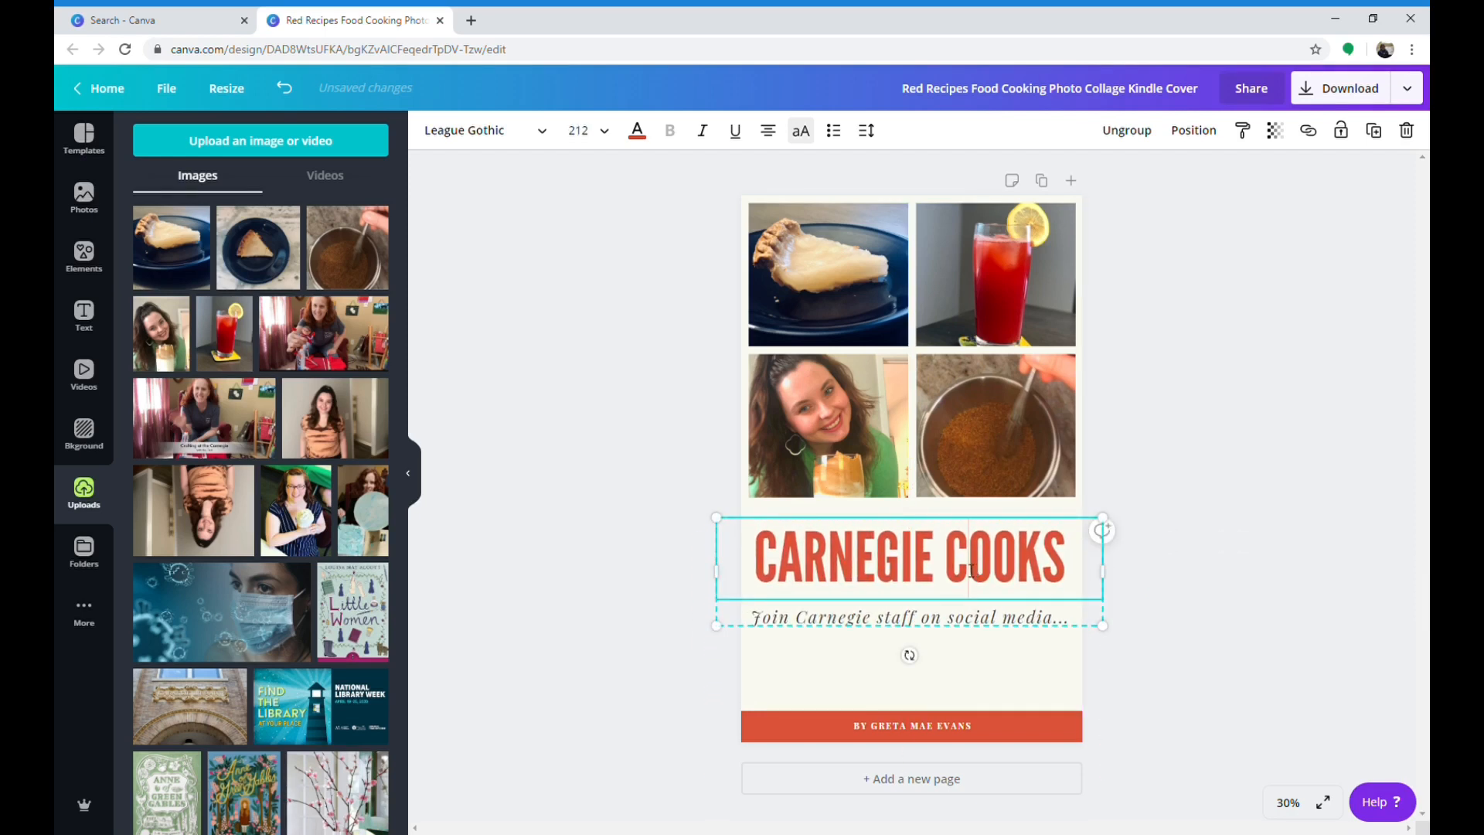
Set the font size of the "Join Carnegie staff on social media..." subtitle to 48.
click(812, 616)
double_click(765, 616)
drag(816, 617, 1091, 615)
click(604, 131)
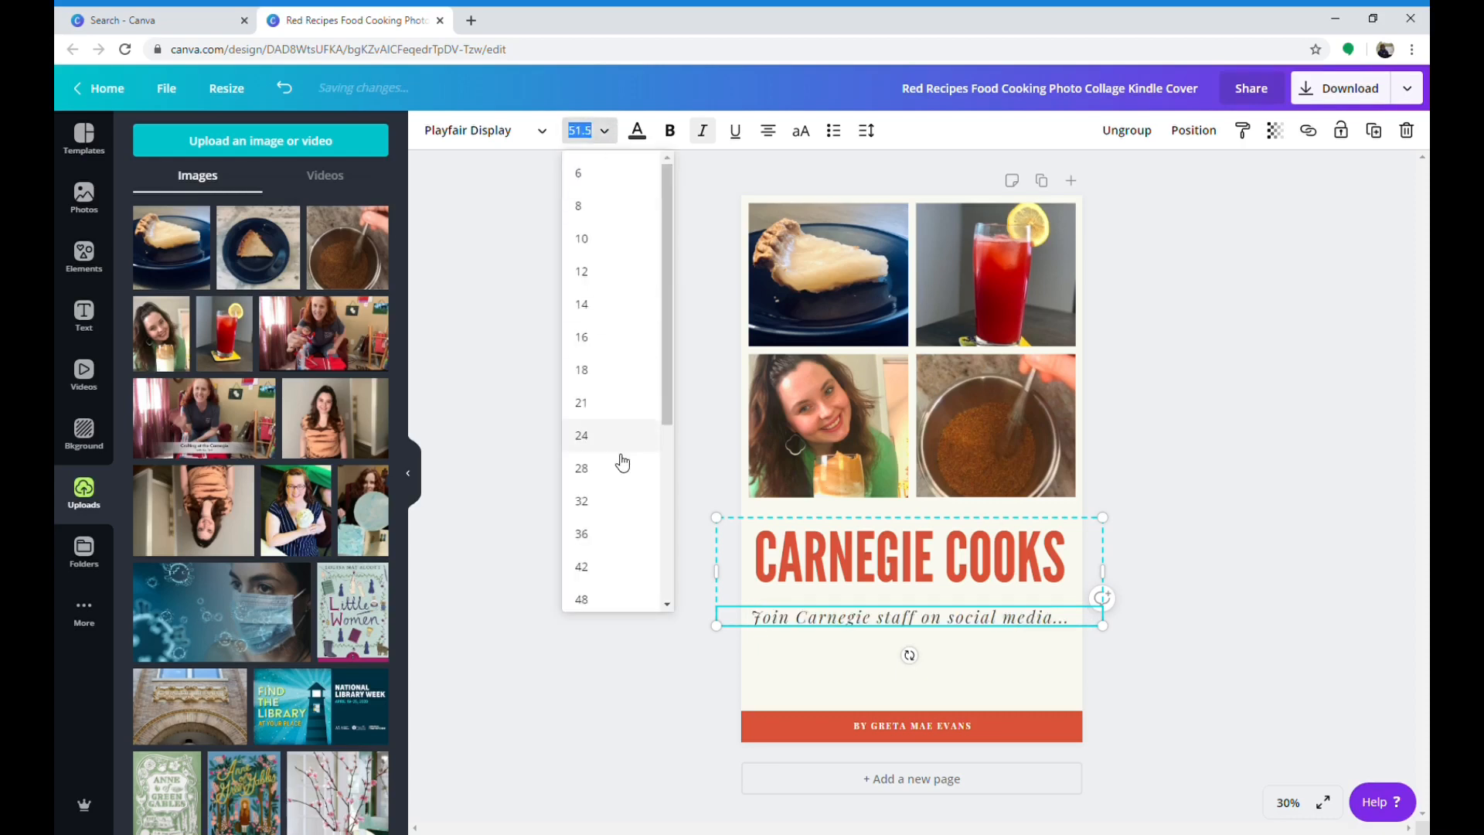
click(618, 597)
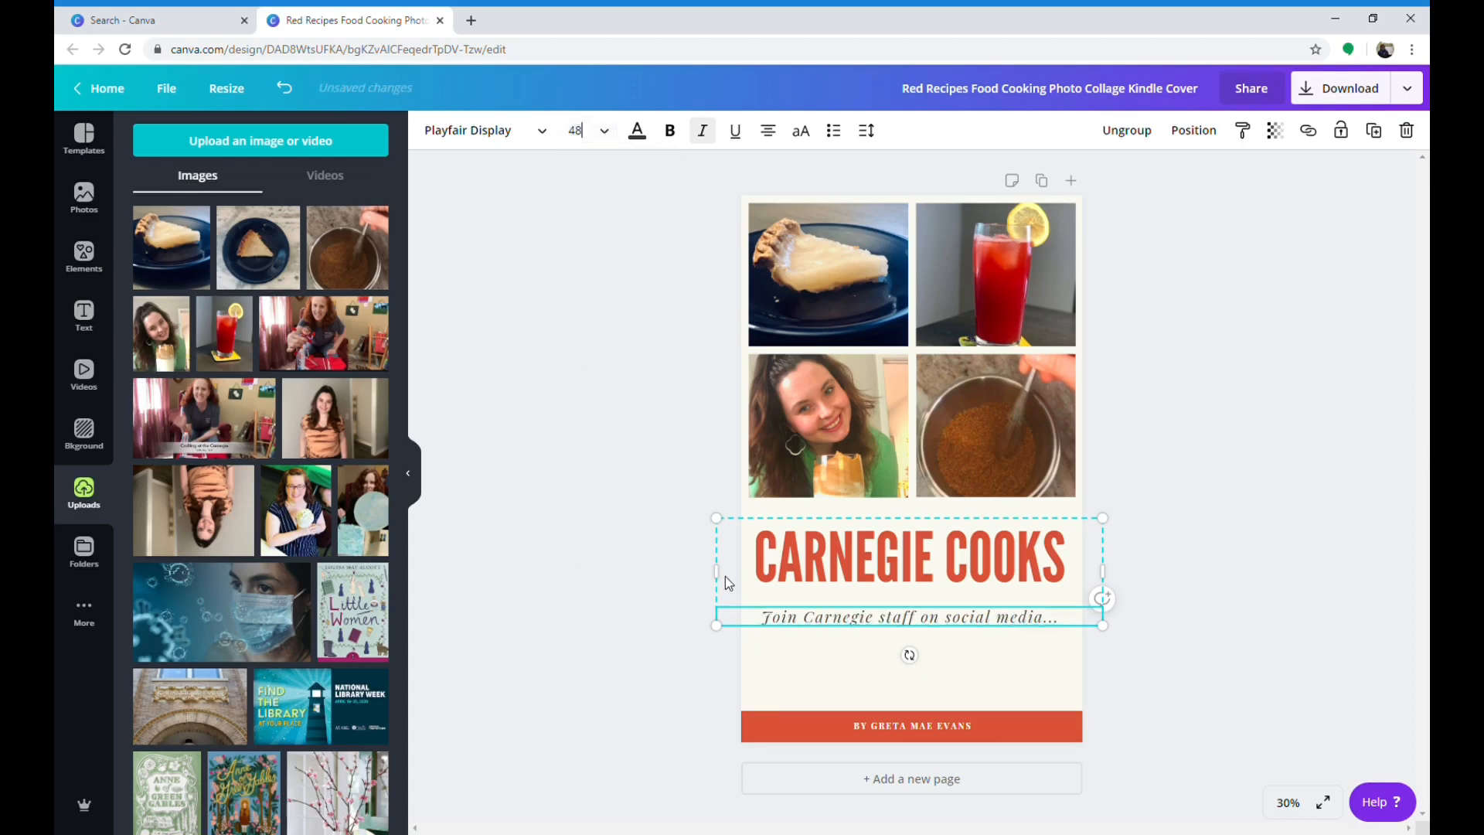
click(1224, 642)
Narrow the title and subtitle text group from both sides to roughly match the page width.
click(1041, 565)
drag(1102, 581, 1088, 587)
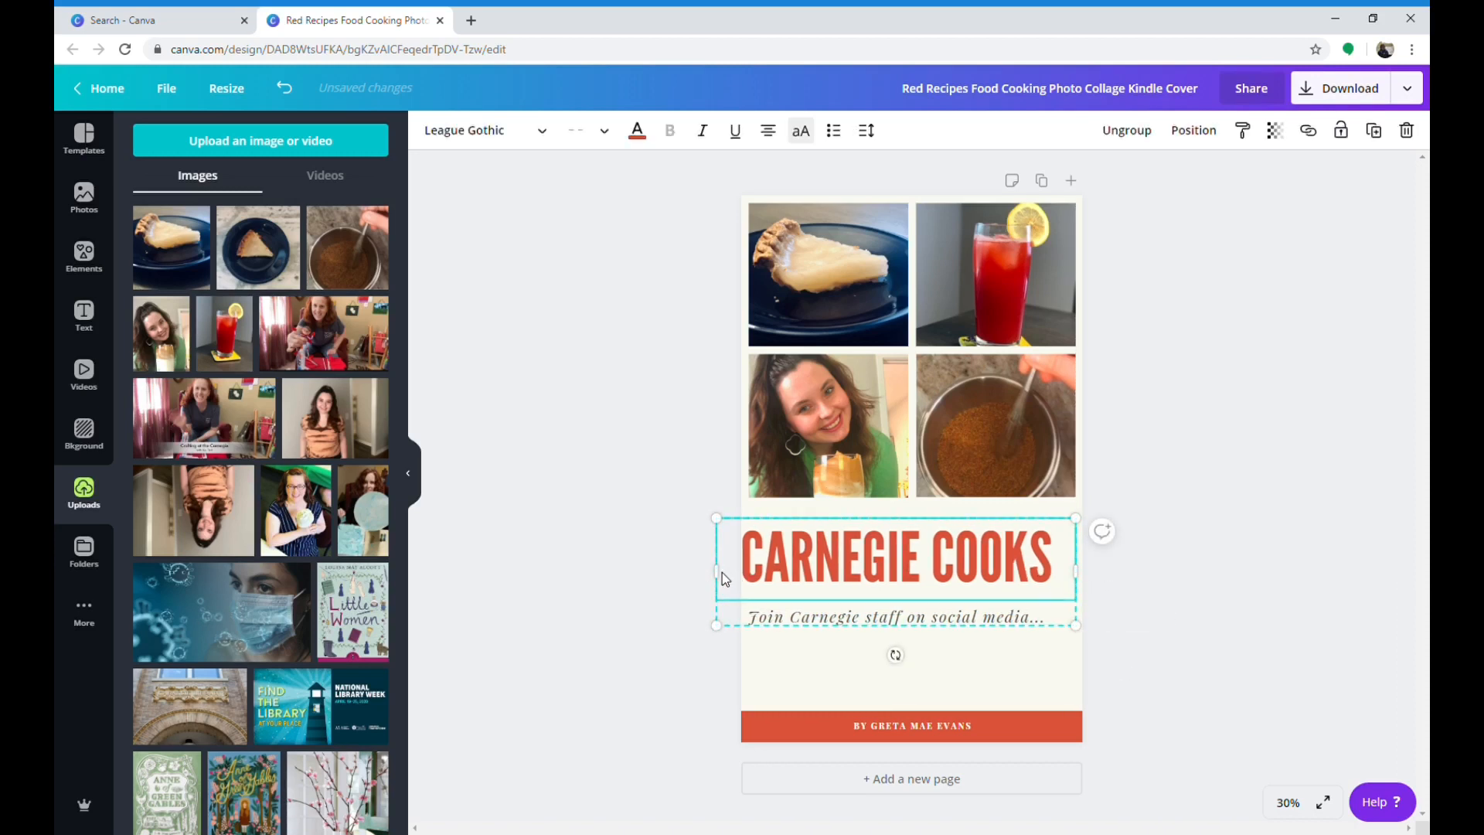
drag(720, 571, 742, 581)
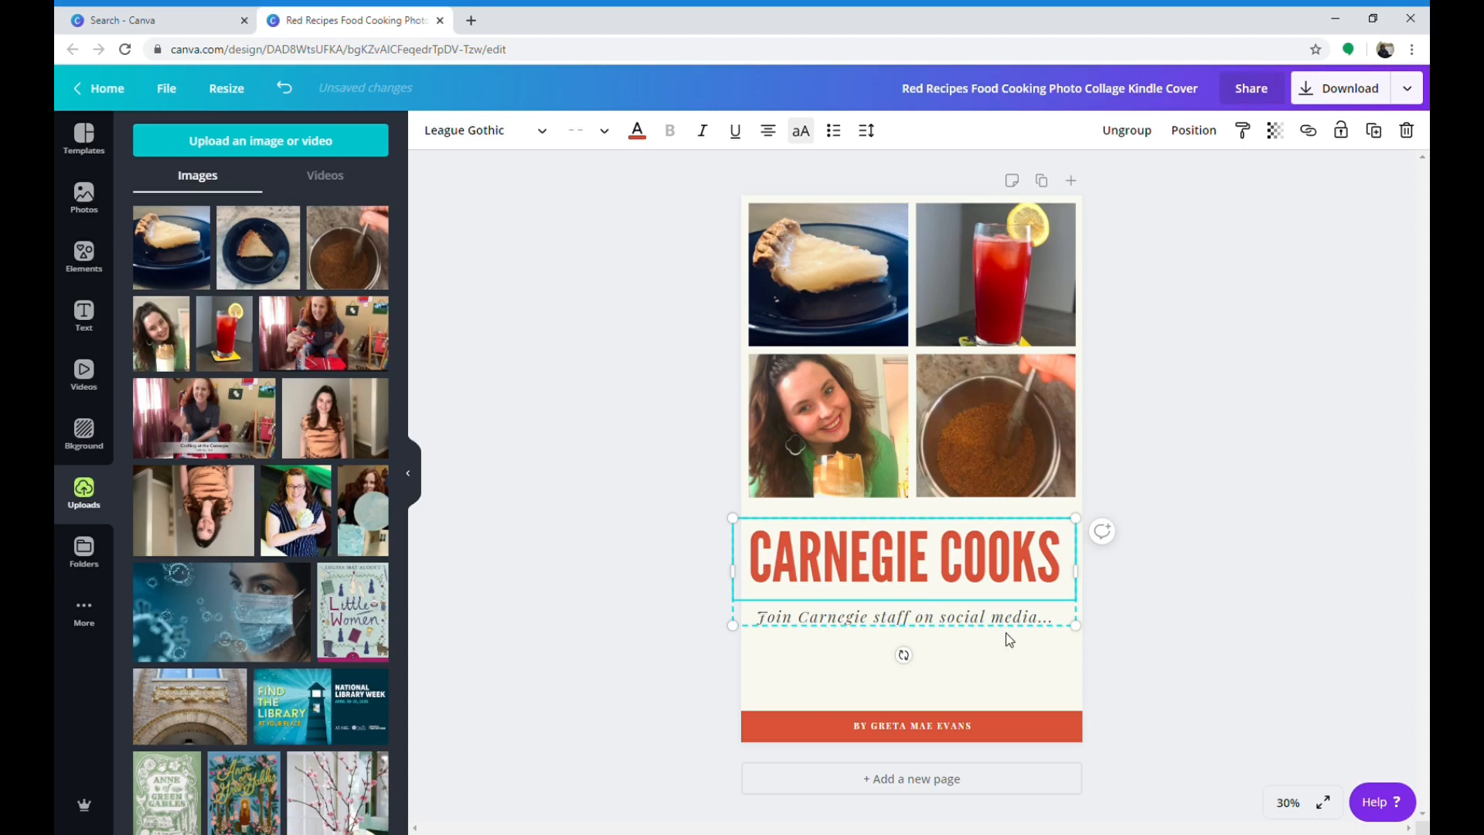
Append eight dots to the end of the subtitle and widen the text group so it fits on one line.
click(1052, 621)
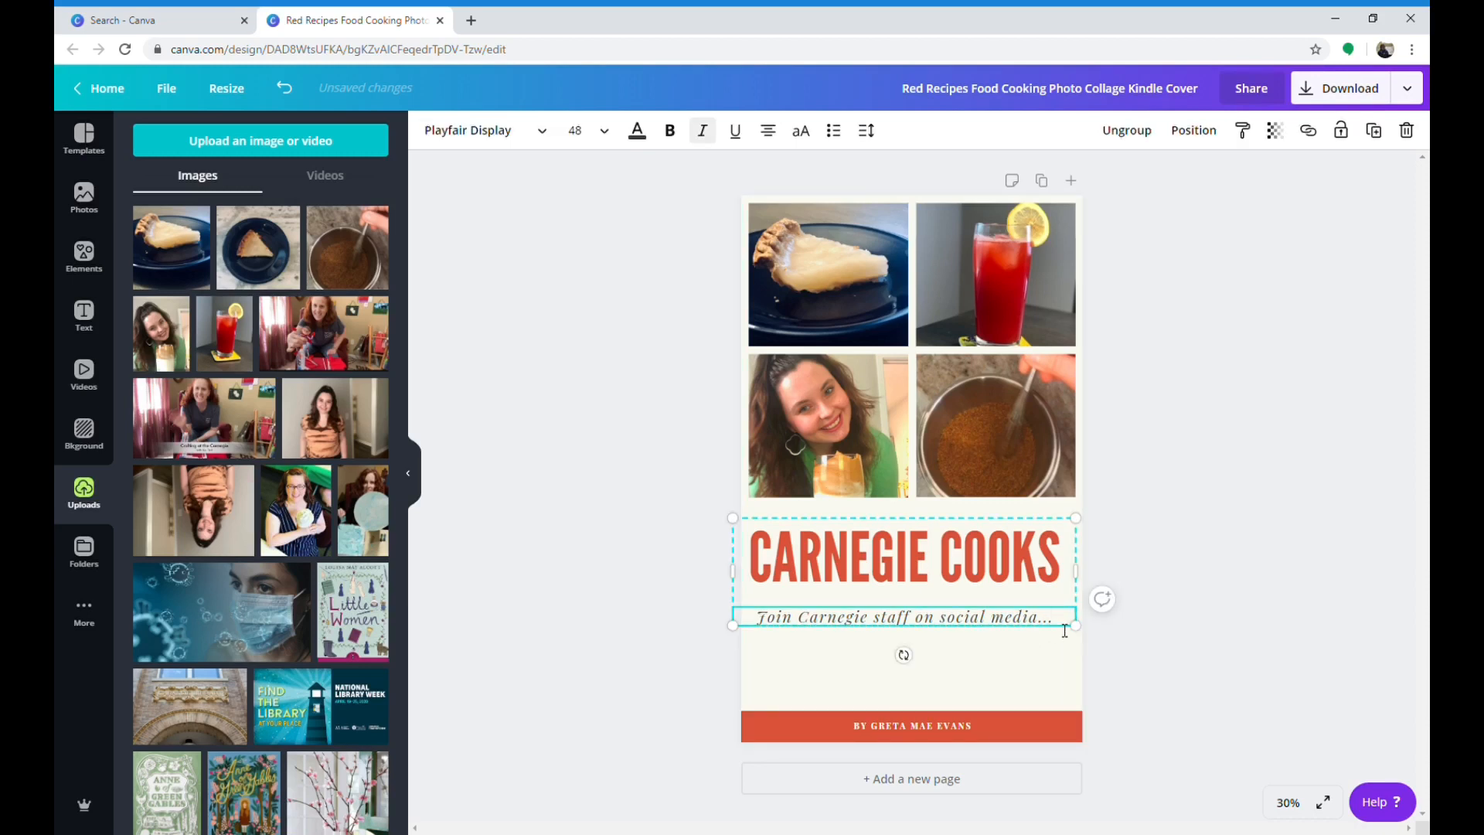
text(........)
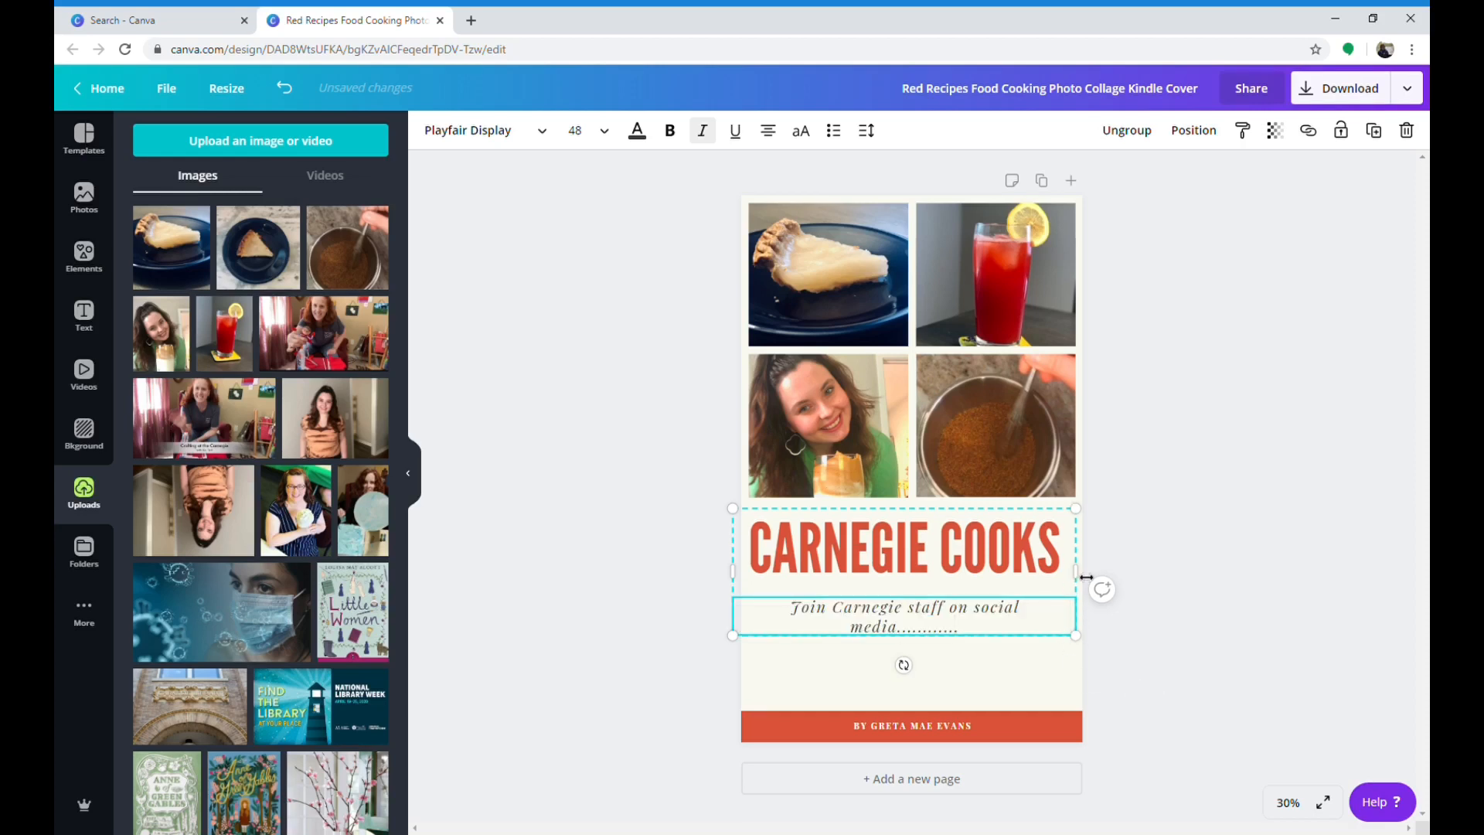
mouse_move(1076, 575)
mouse_down()
mouse_move(1133, 586)
mouse_move(1075, 585)
mouse_move(1092, 584)
mouse_up()
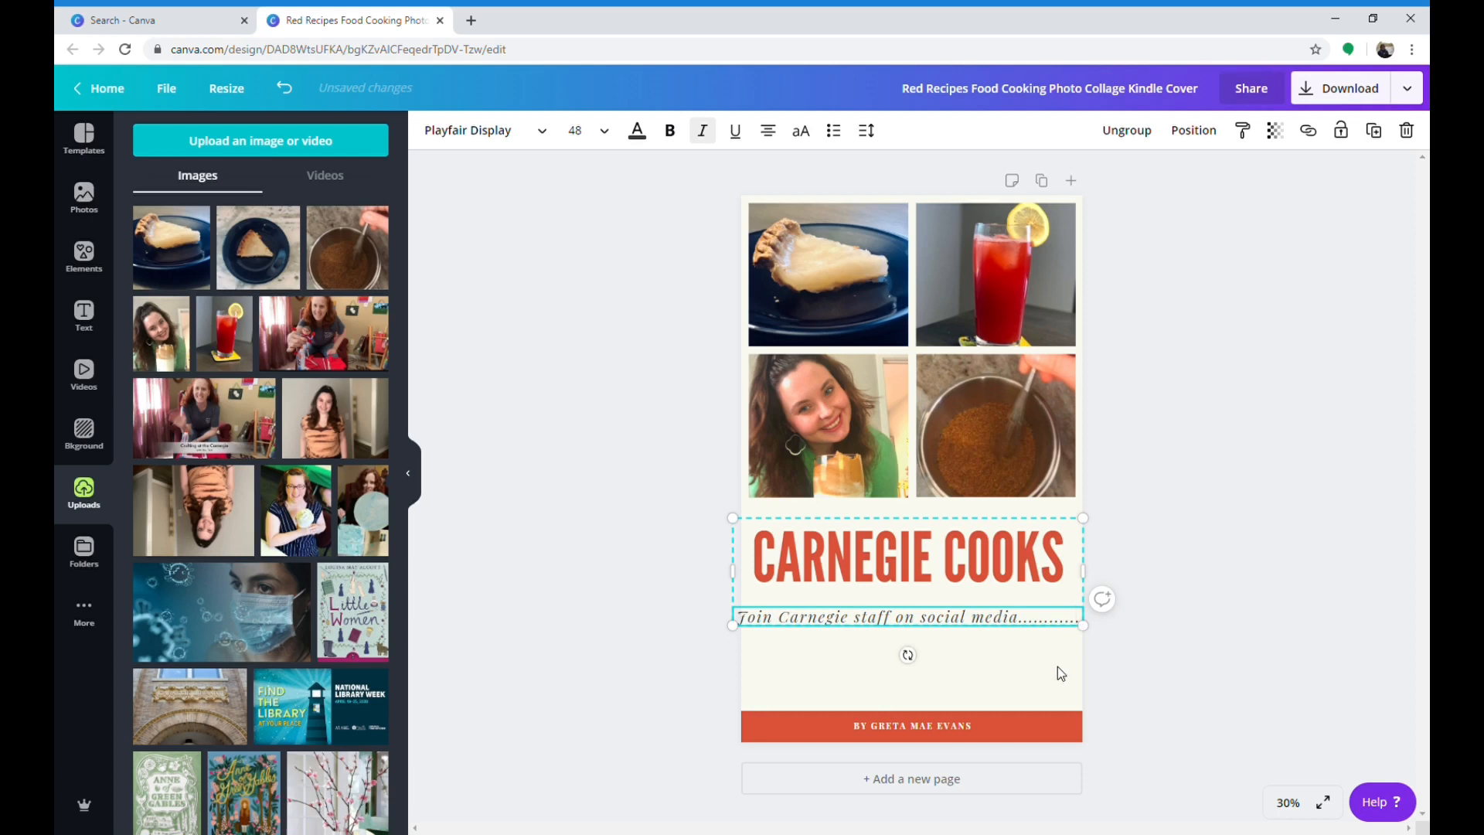
Trim the dots at the end of the subtitle to four.
key(BackSpace)
key(BackSpace)
key(BackSpace)
key(BackSpace)
key(BackSpace)
key(BackSpace)
key(BackSpace)
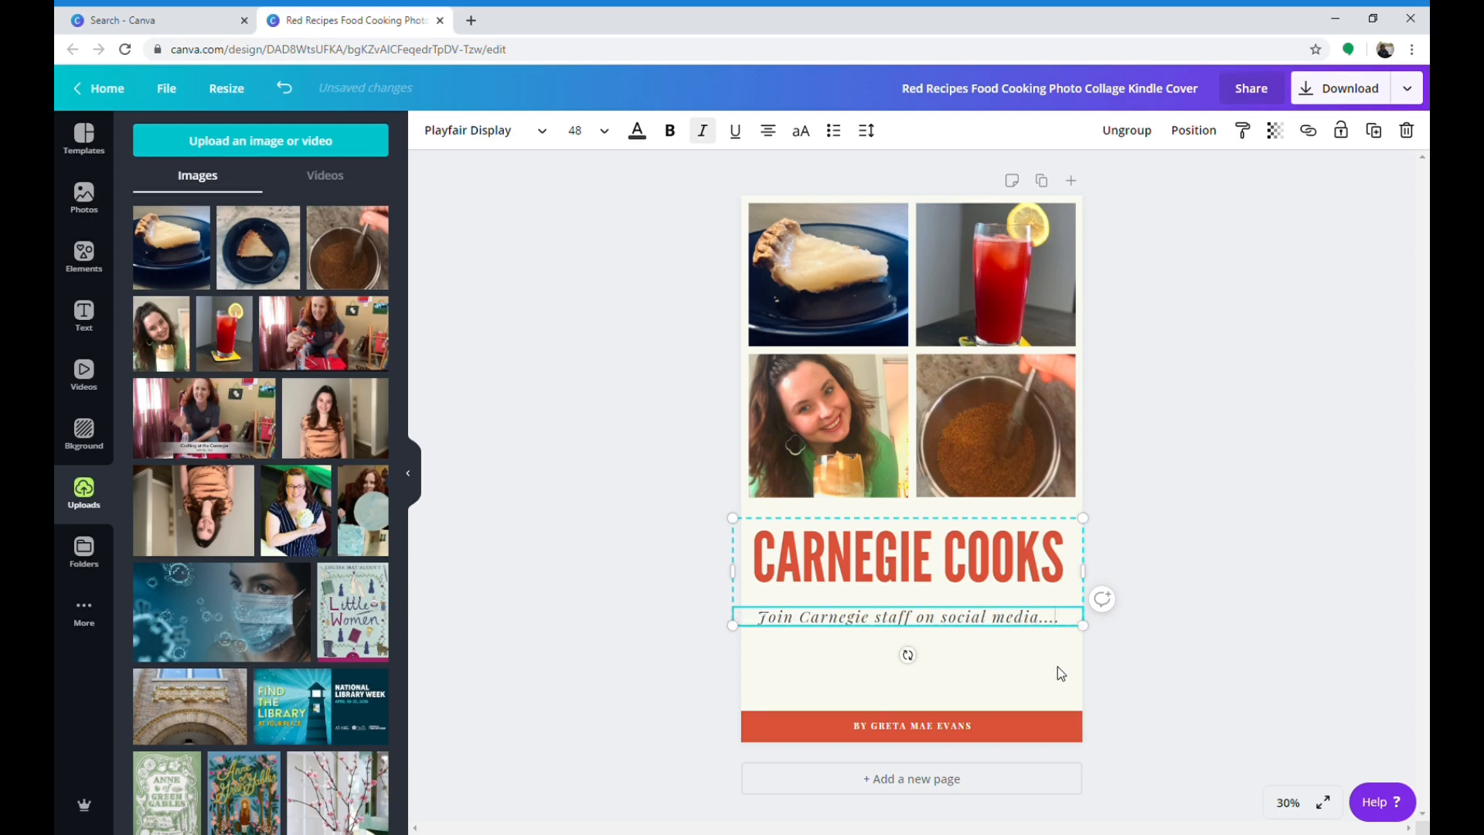
Shorten the subtitle's trailing dots to three and nudge the title and subtitle group slightly right to centre it on the page.
key(BackSpace)
click(1283, 591)
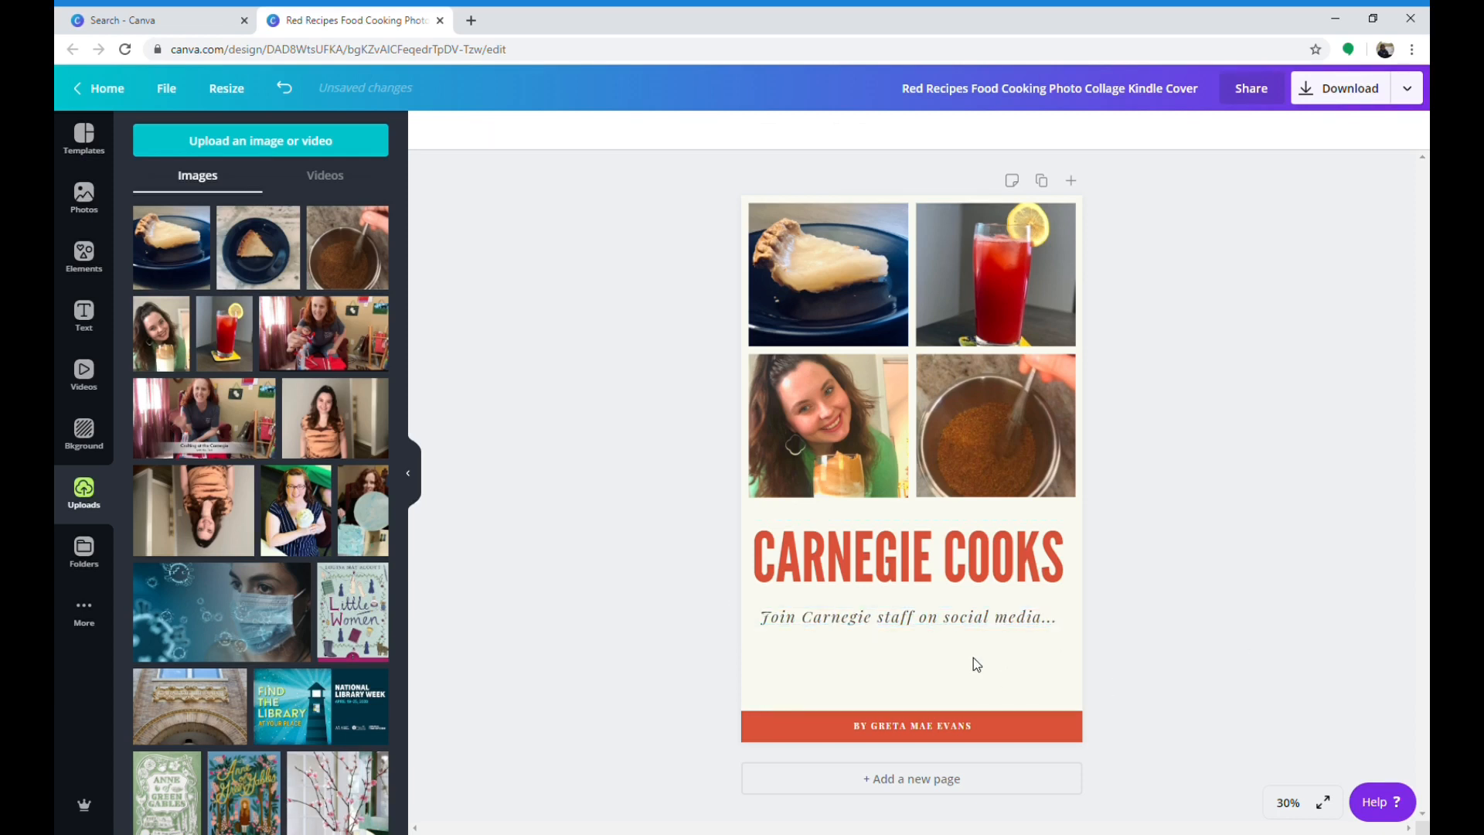
drag(948, 588, 959, 600)
click(1426, 658)
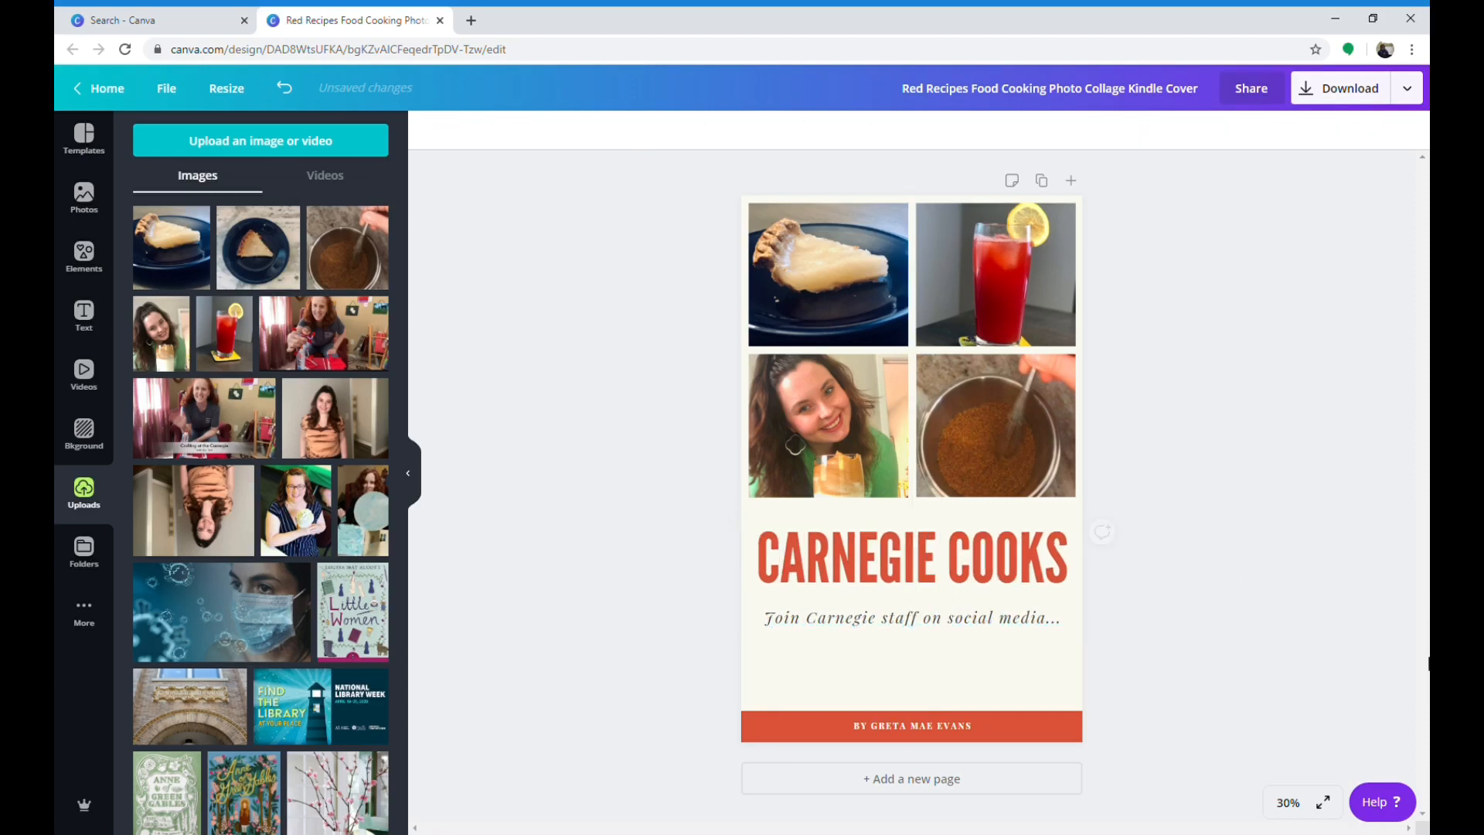
Replace the author byline in the orange-red footer band with "CARNEGIE LIBRARY".
click(996, 734)
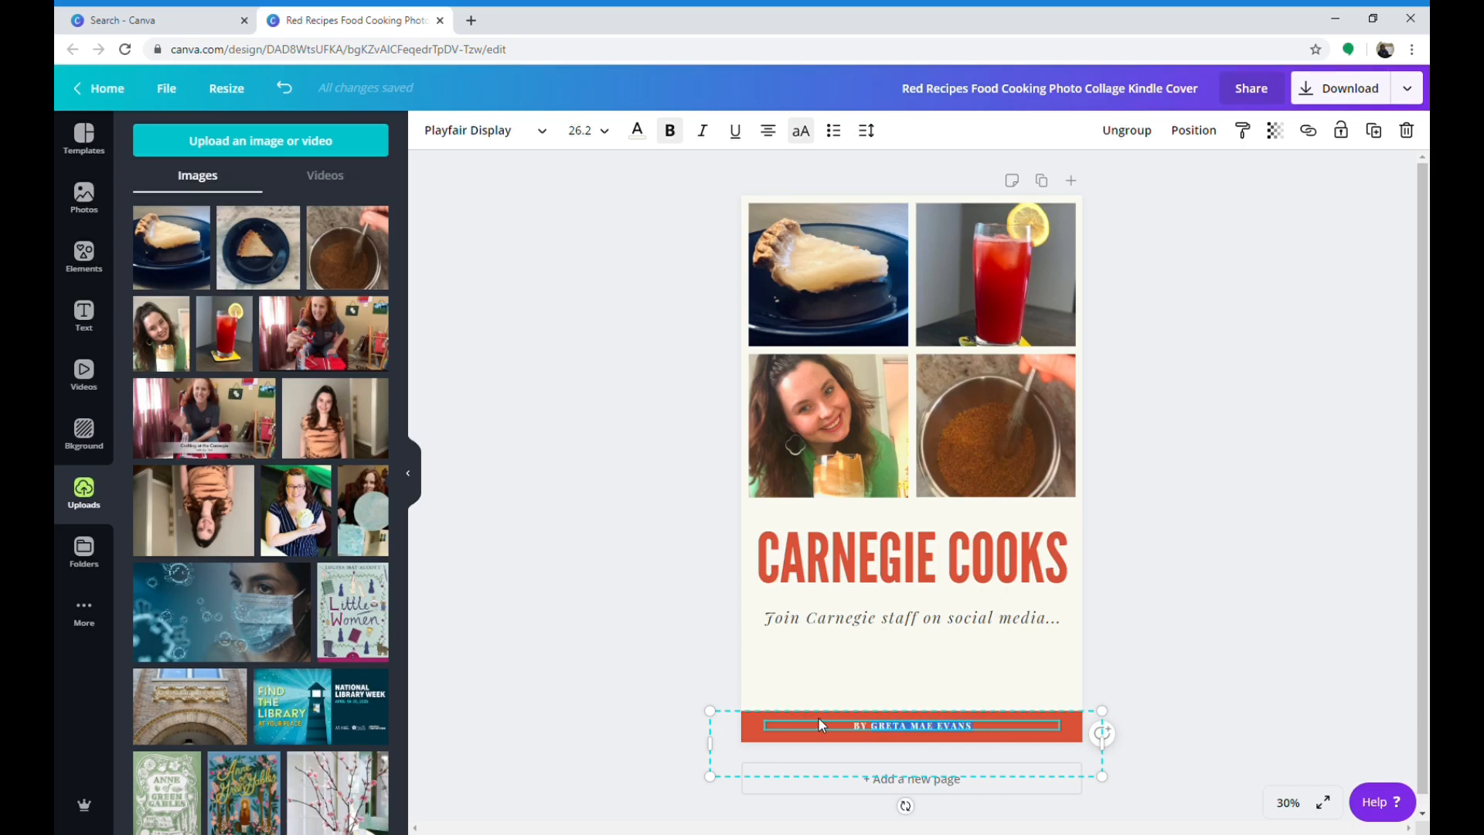
text(C)
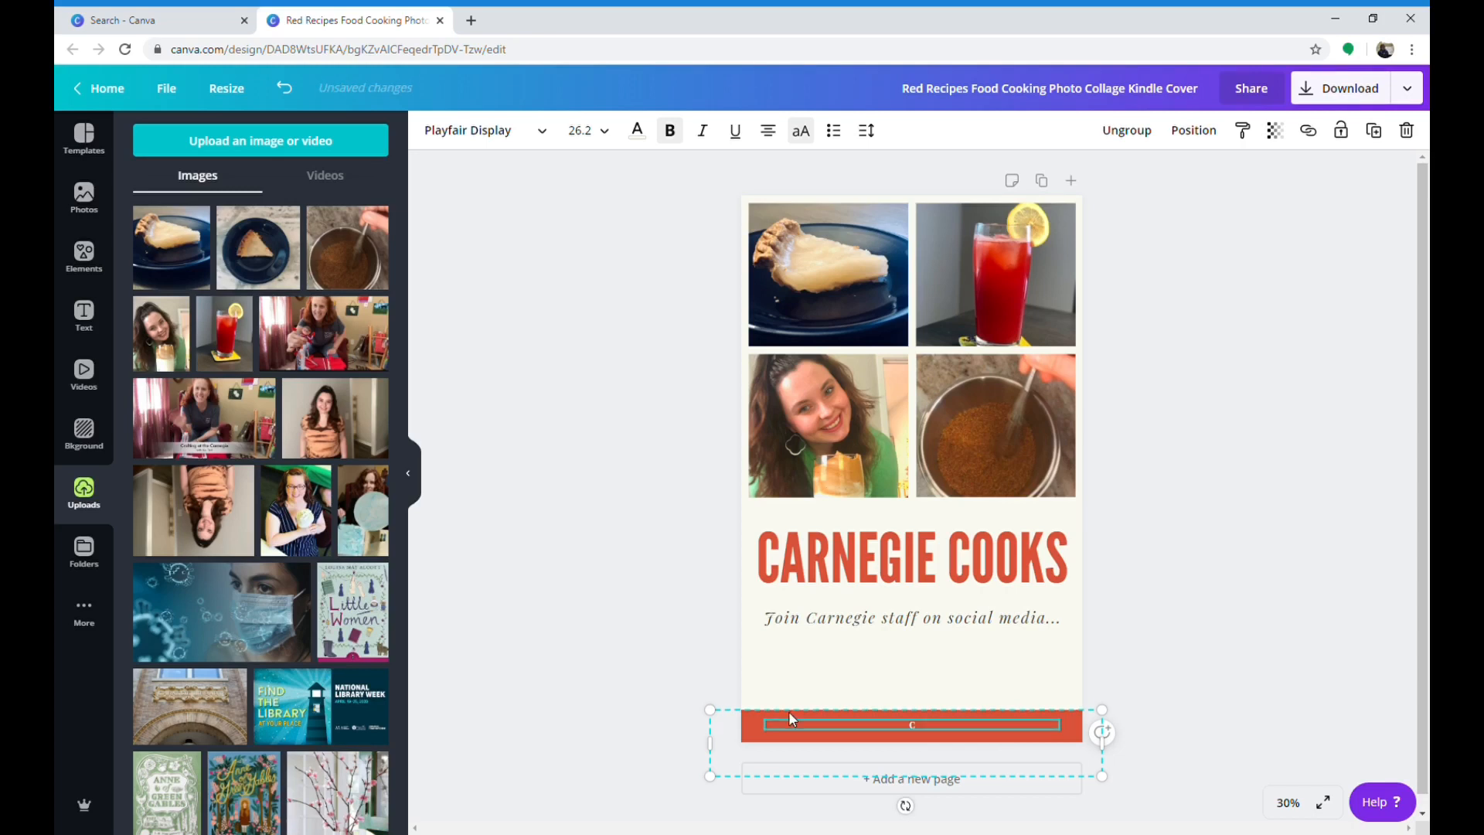
text(ARNEGIE LIBRARY)
click(1068, 696)
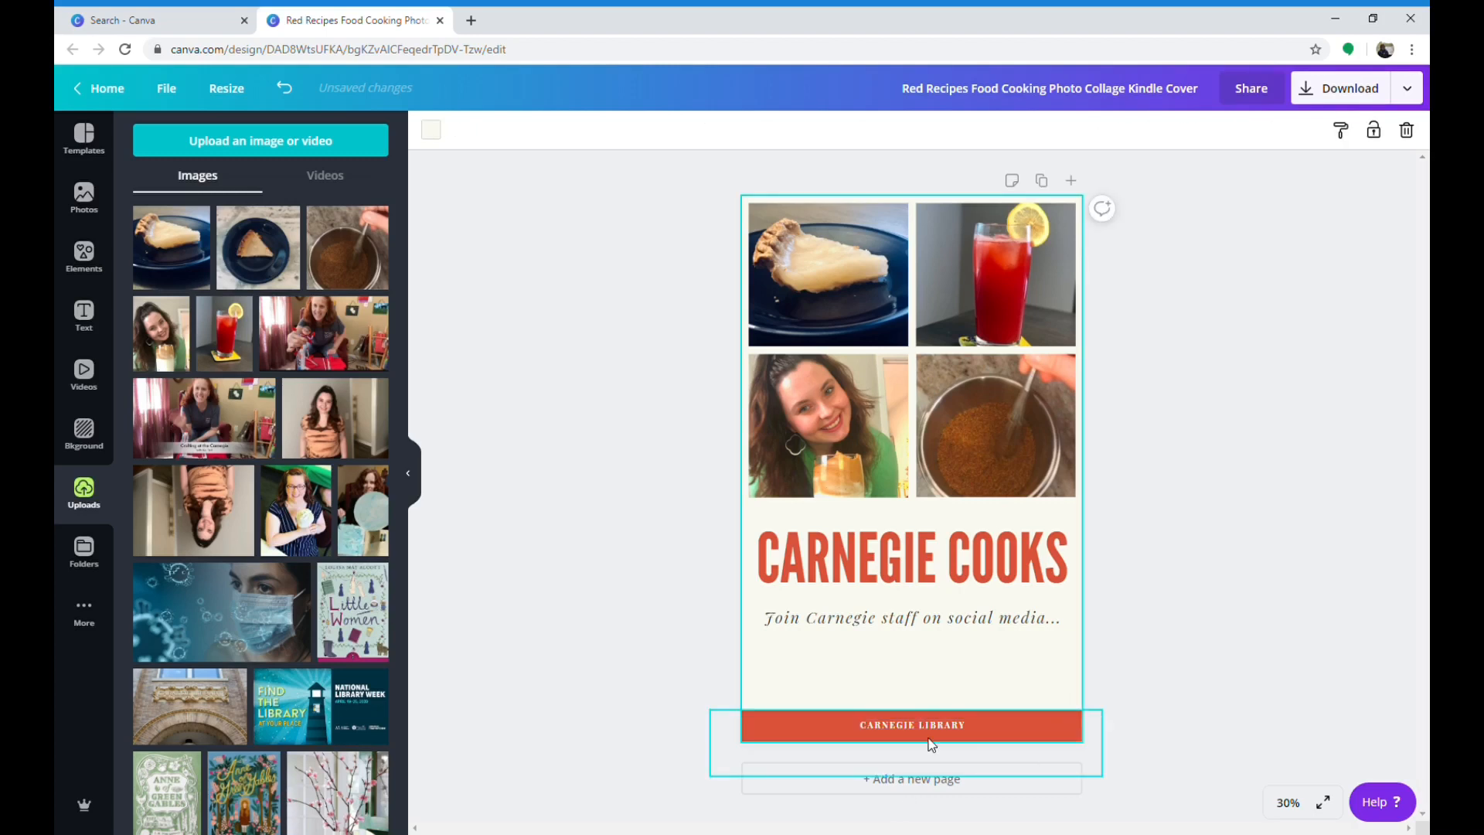
Enlarge the footer band group to about 2,620 × 442 and shift it left until its text is centred on the page.
click(1022, 731)
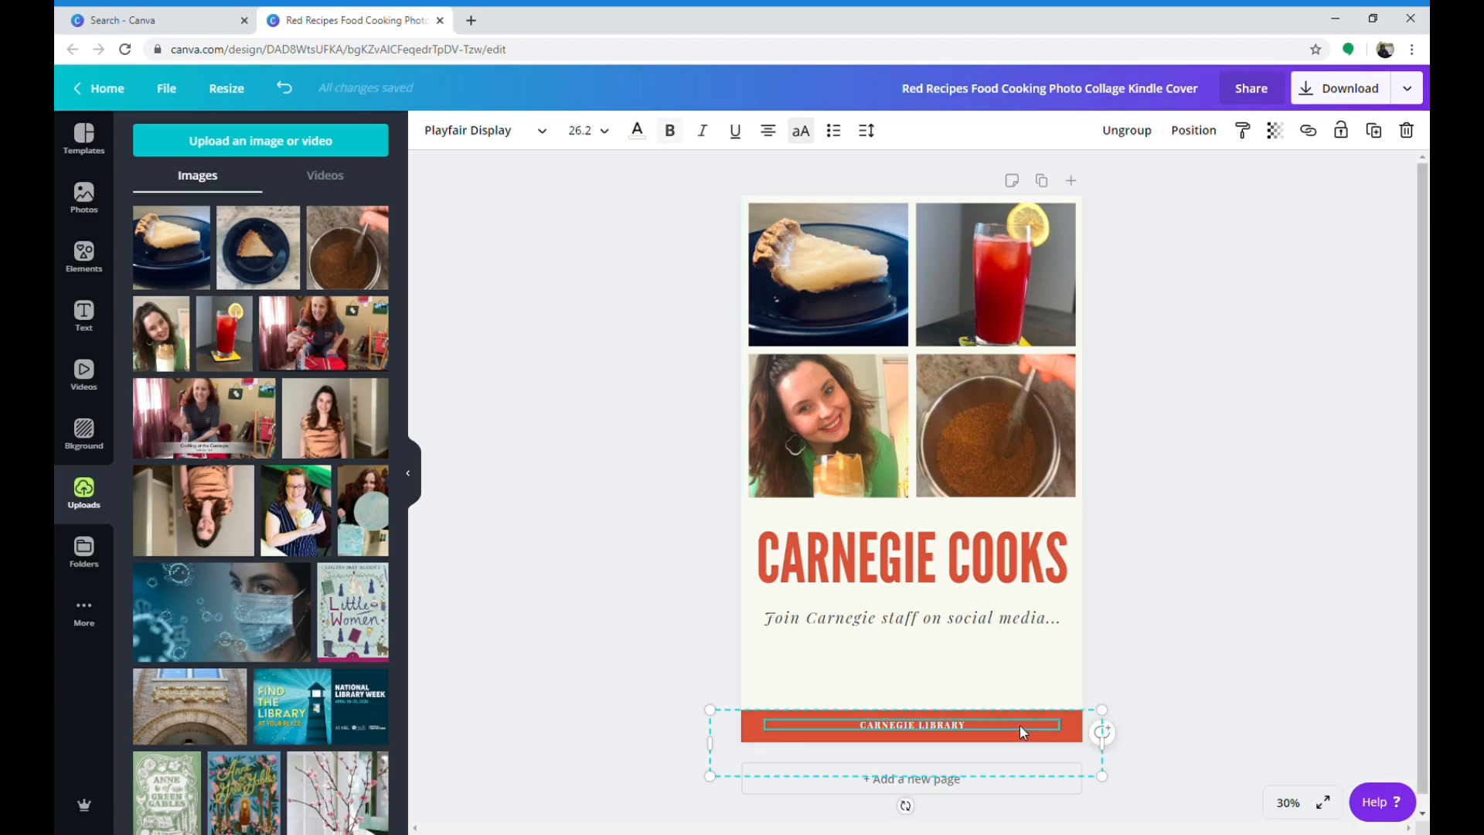
click(1073, 731)
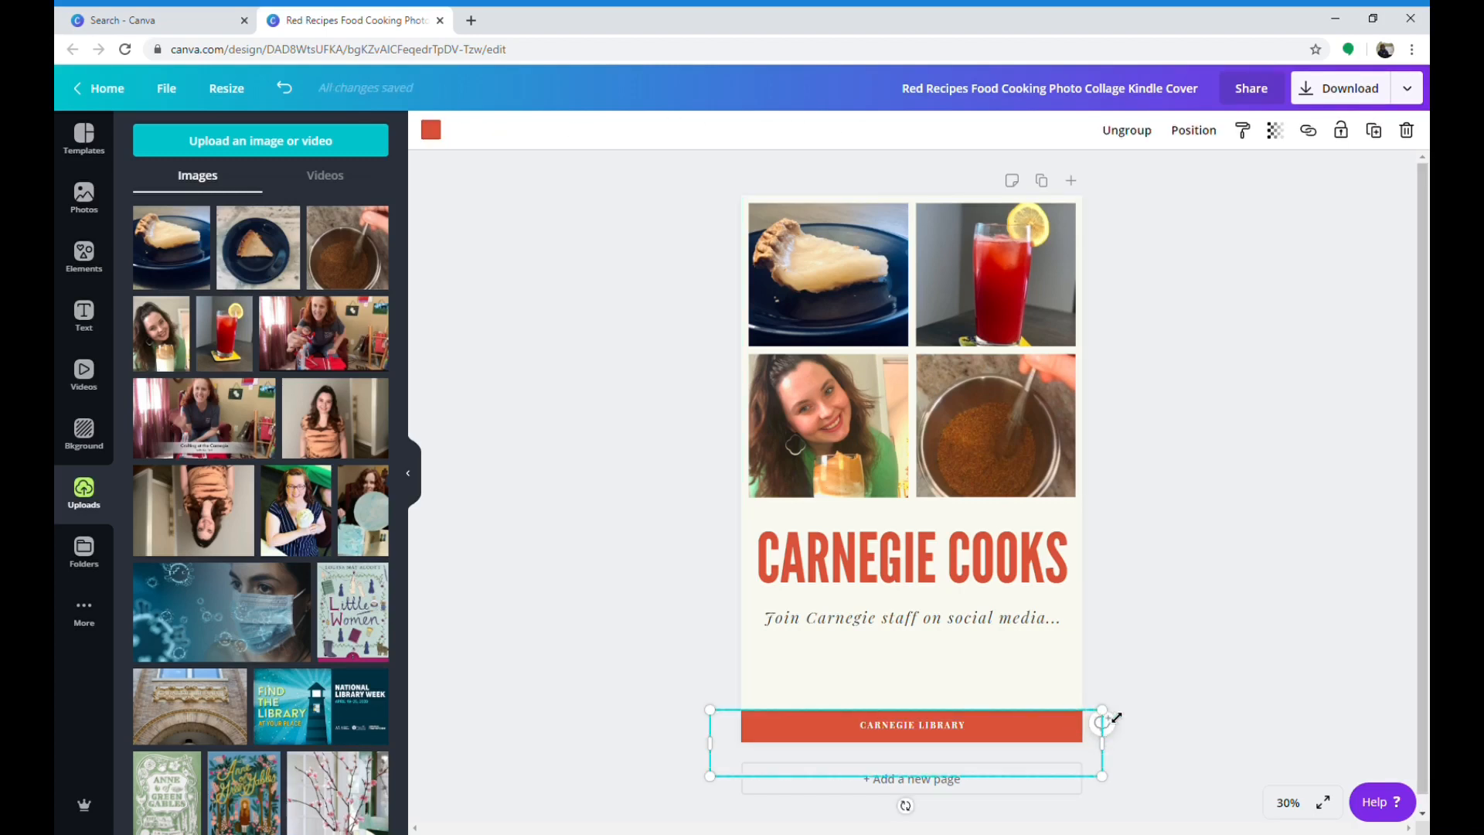
drag(1112, 718, 1343, 580)
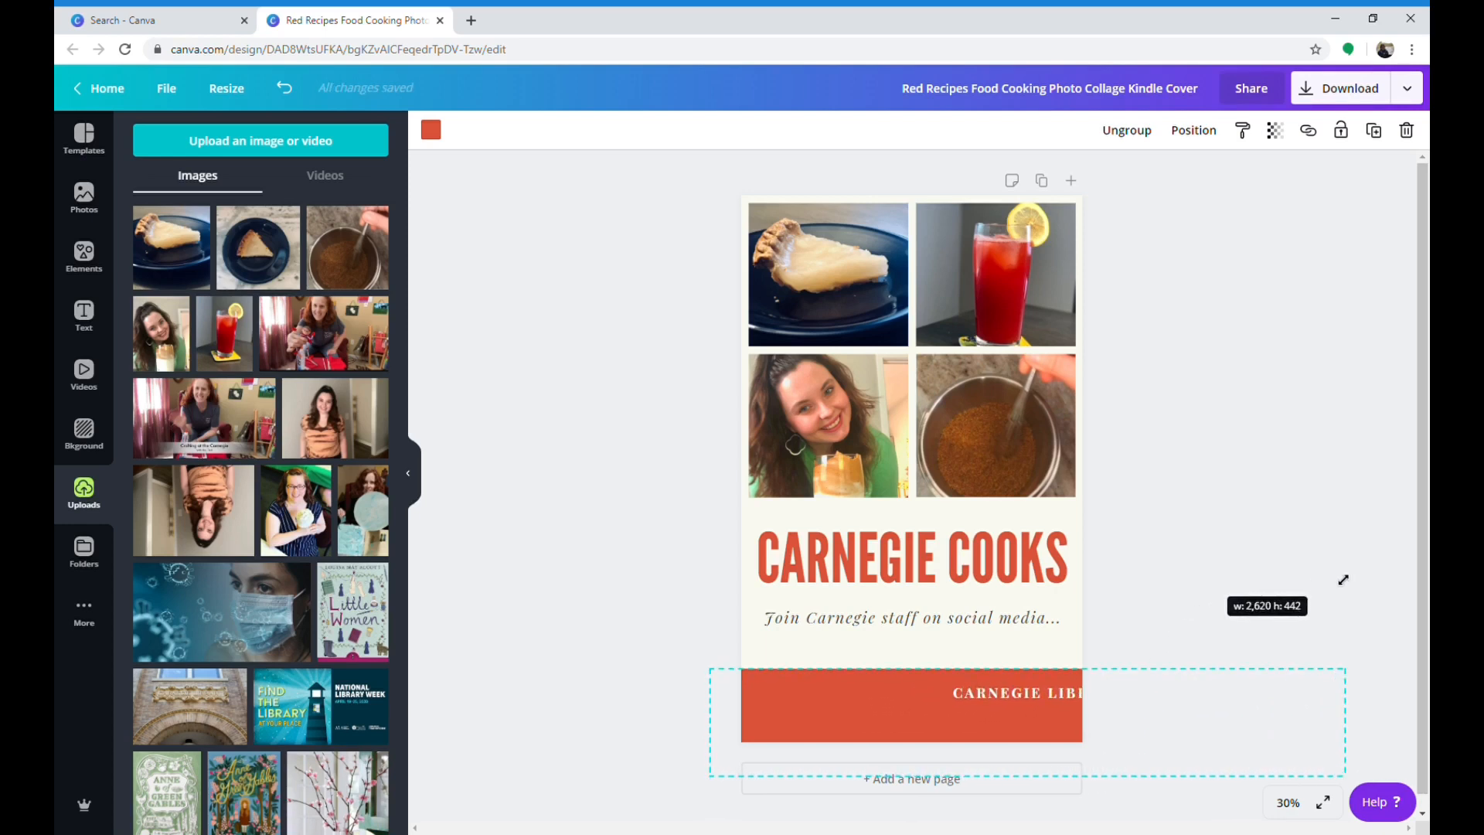
drag(1343, 580, 1343, 580)
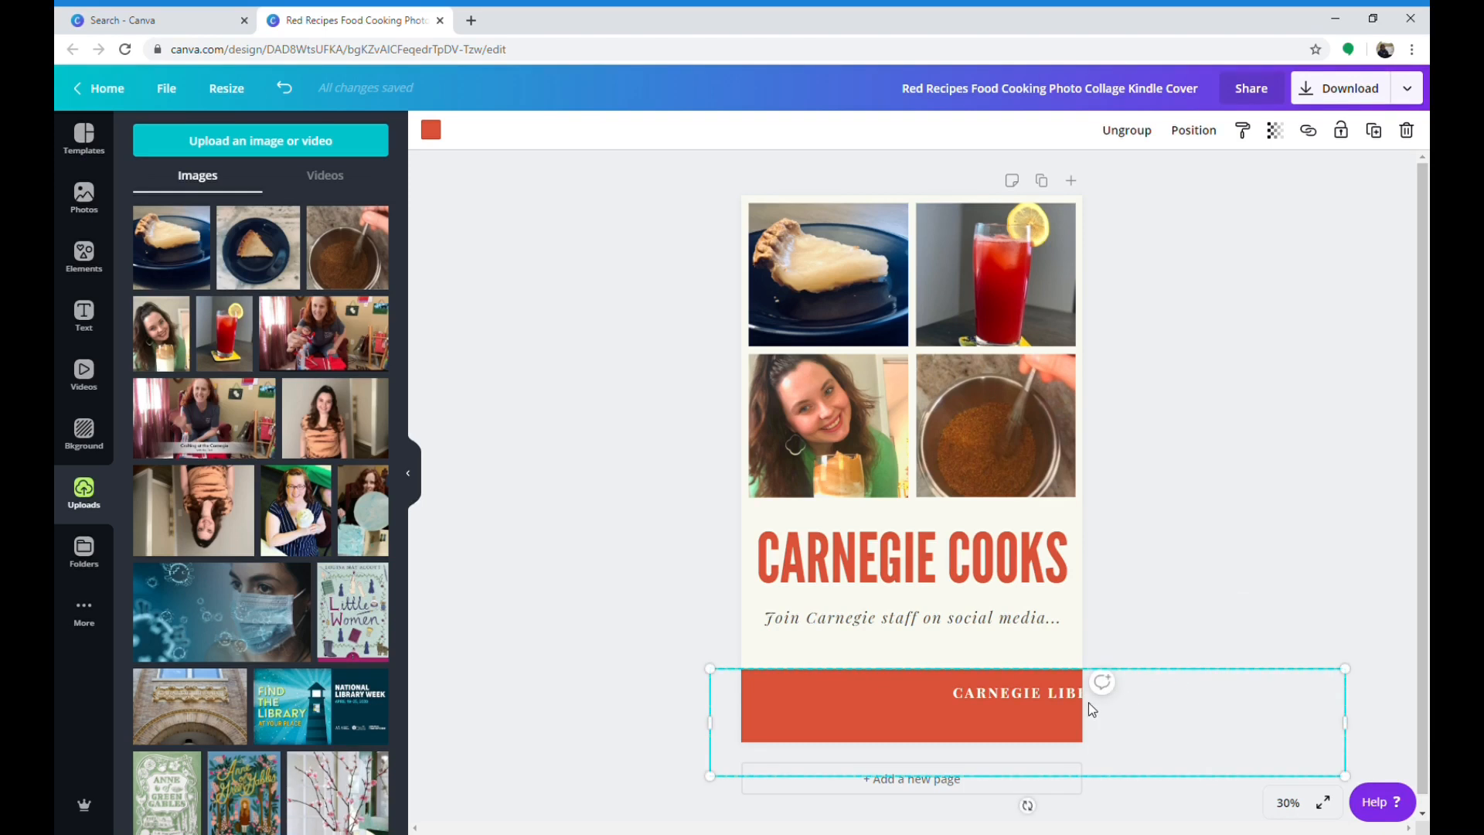
click(1019, 699)
drag(1020, 699, 903, 709)
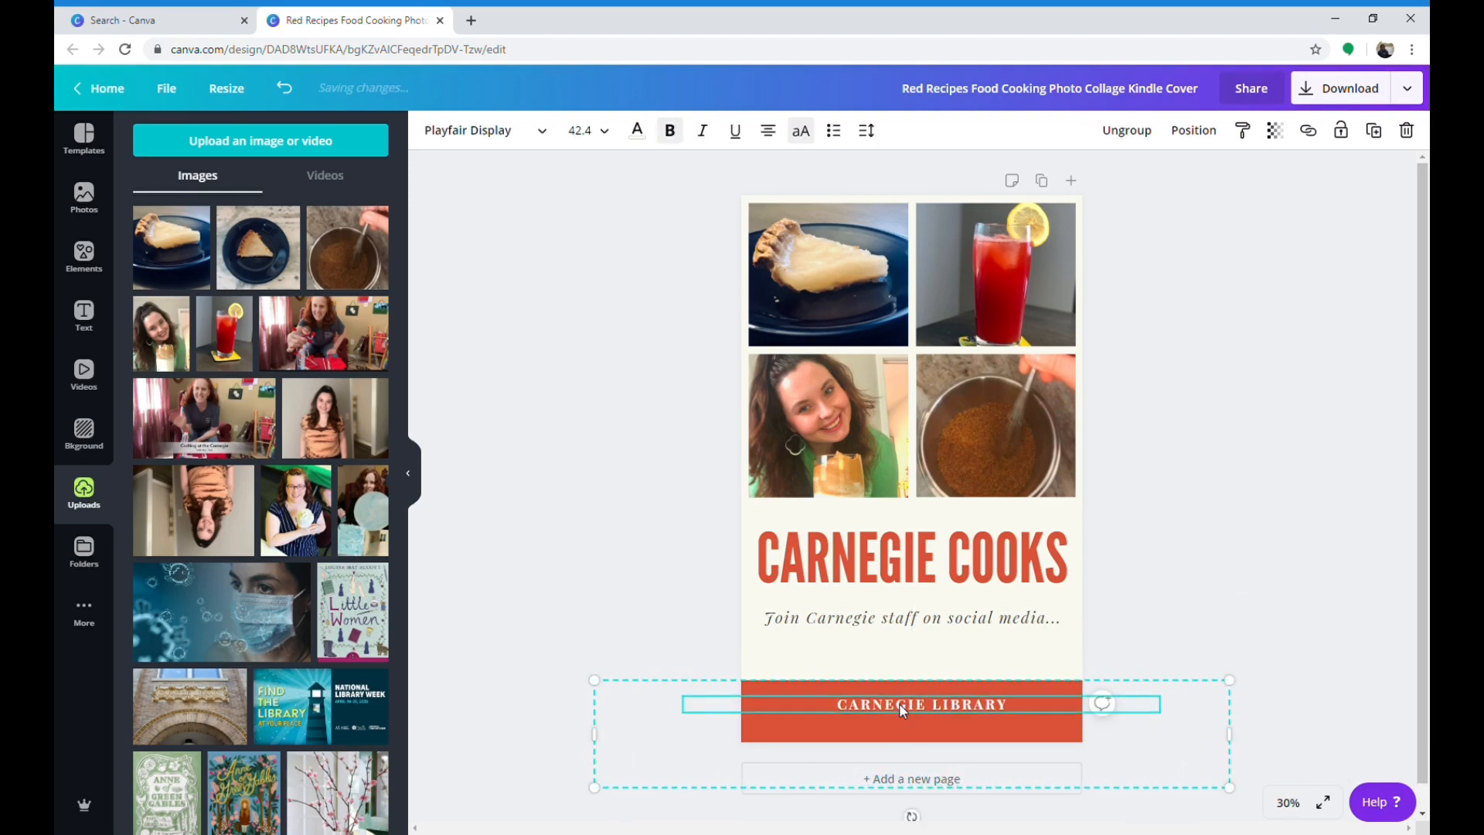
Delete the "CARNEGIE LIBRARY" text from the footer, leaving only the coloured band.
click(908, 711)
key(BackSpace)
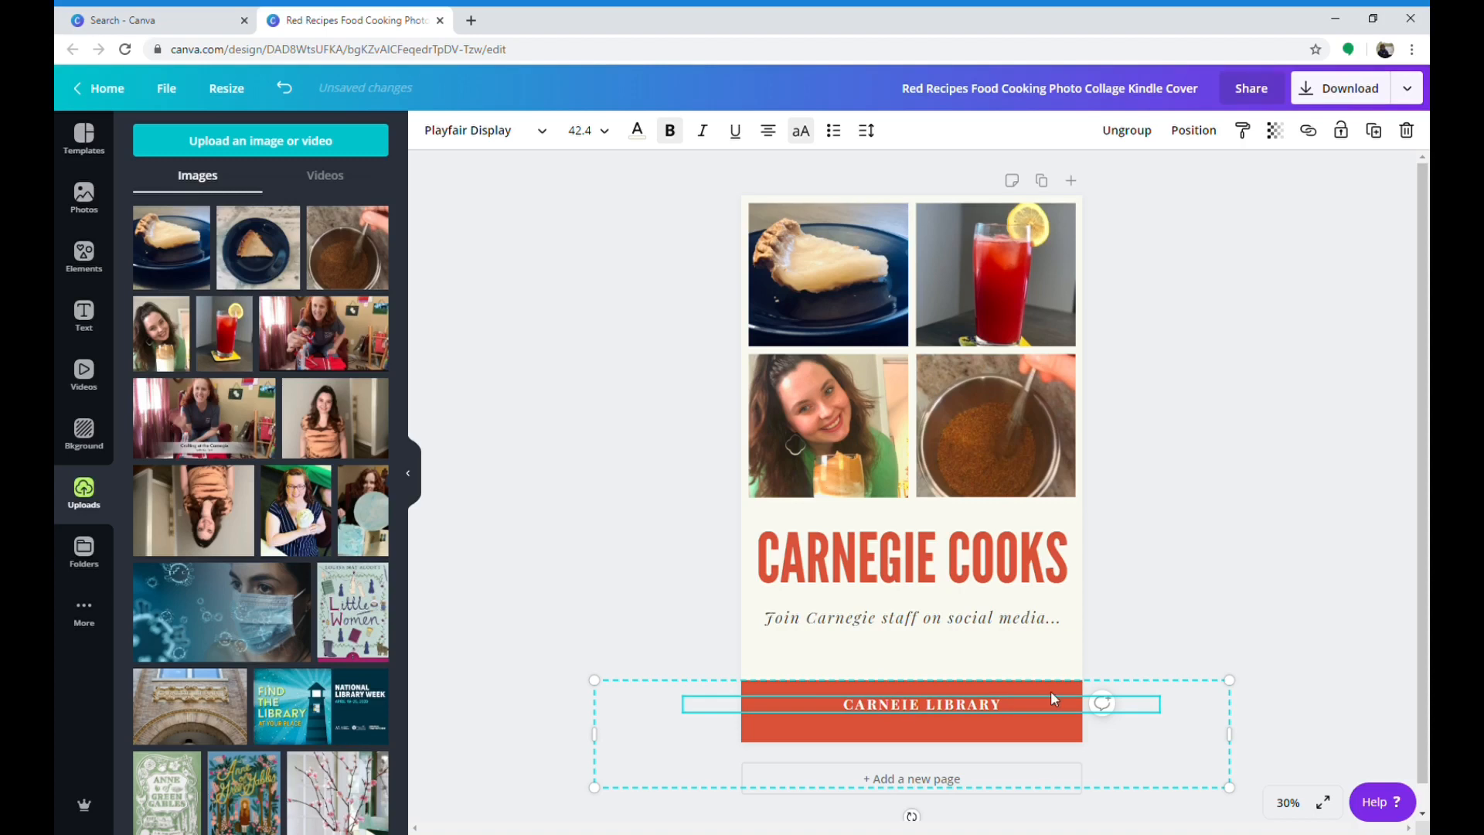
click(1028, 692)
key(ctrl+z)
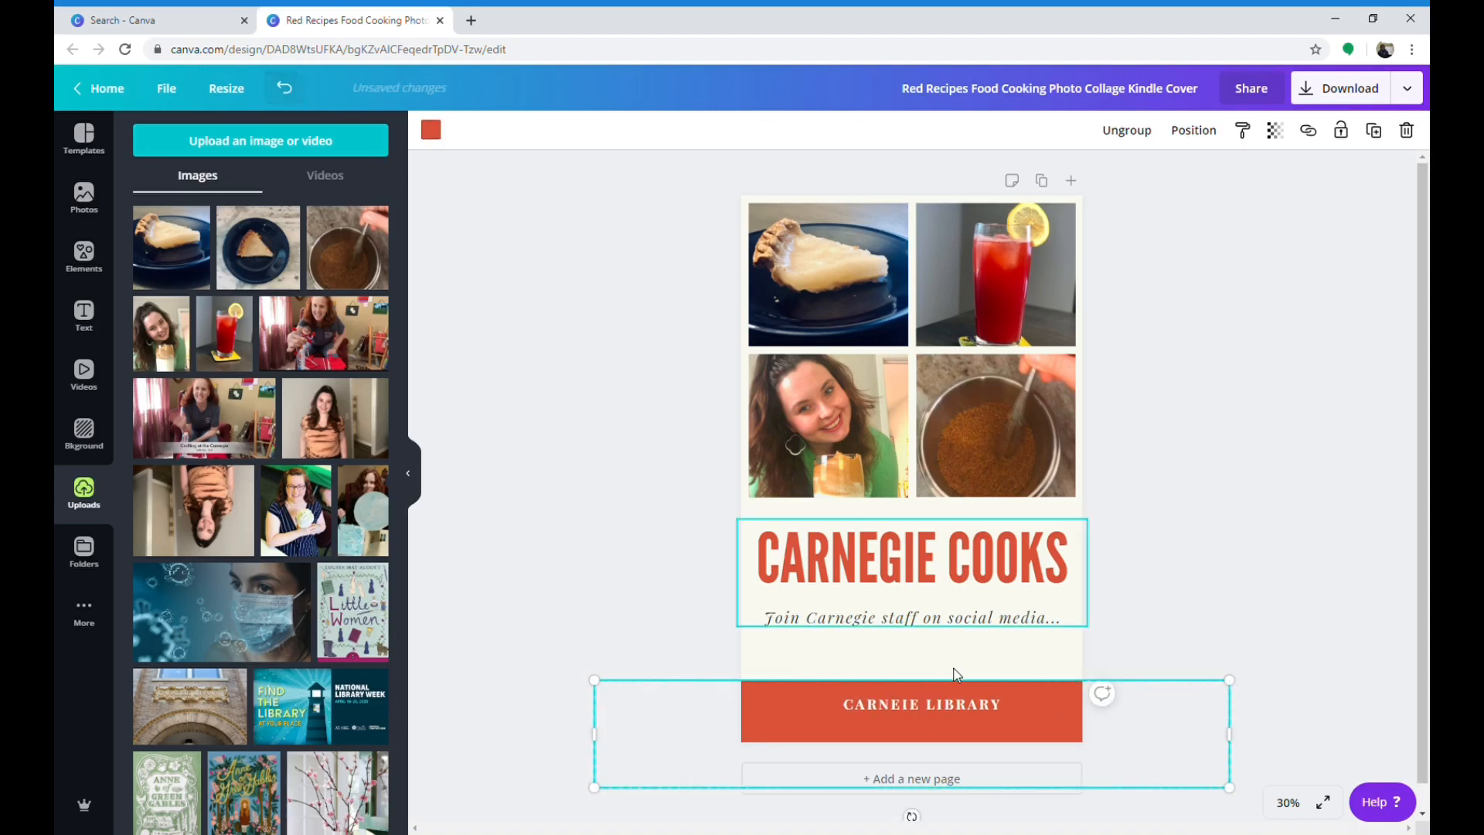
click(948, 704)
key(Delete)
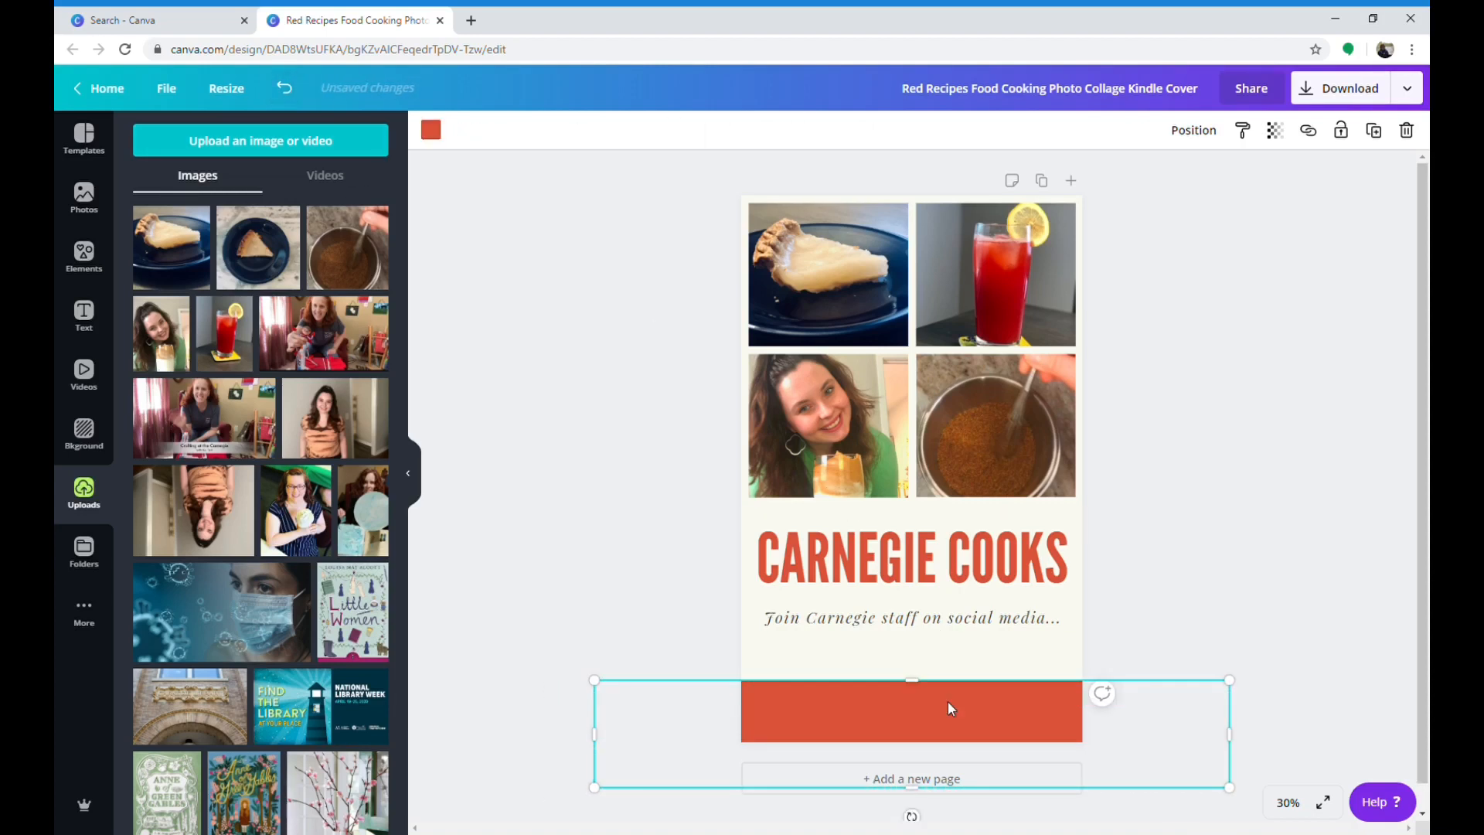
Try the yellow, dark red and green photo colors on the footer band.
click(431, 129)
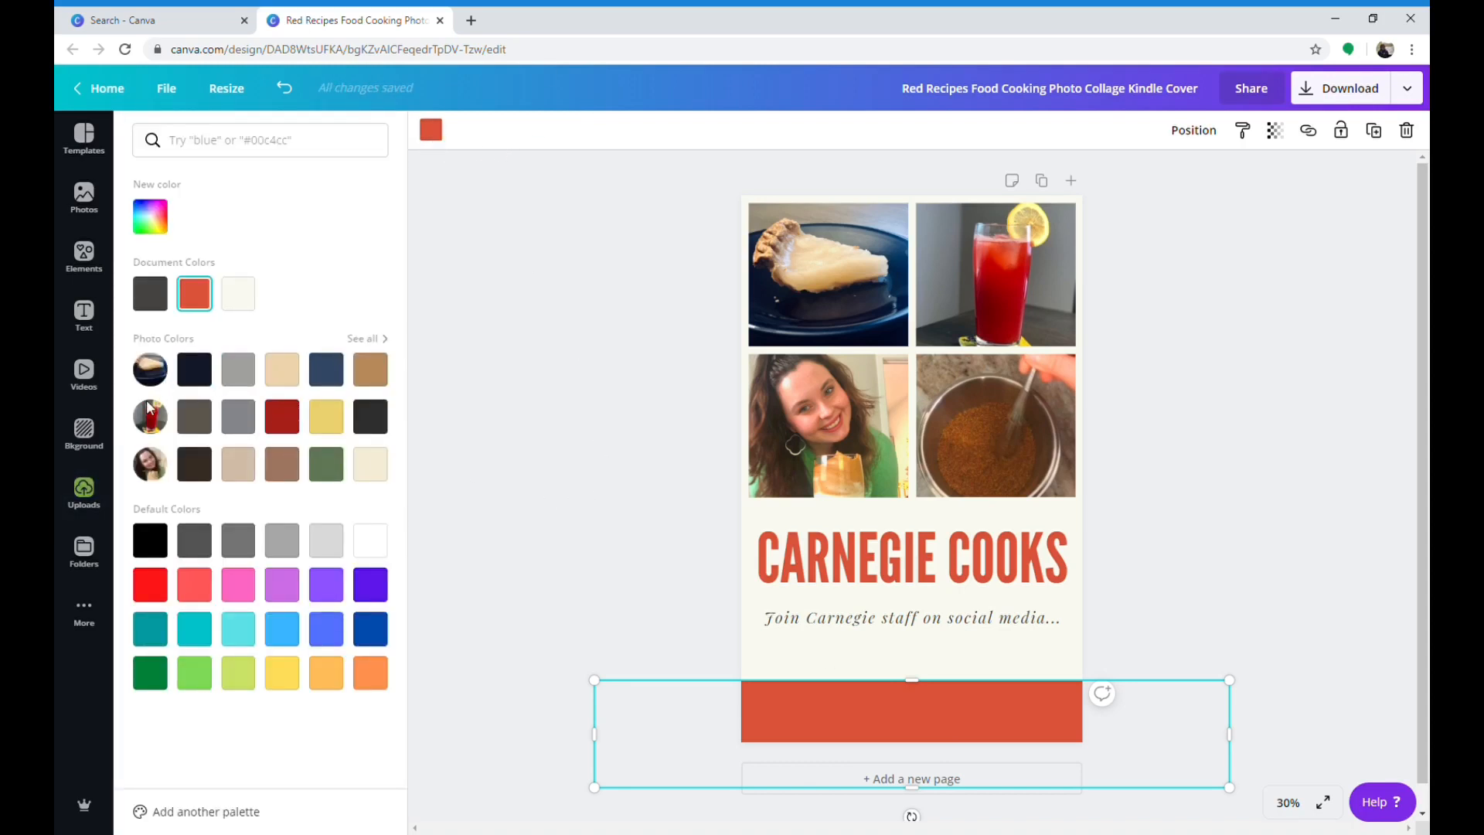
click(326, 418)
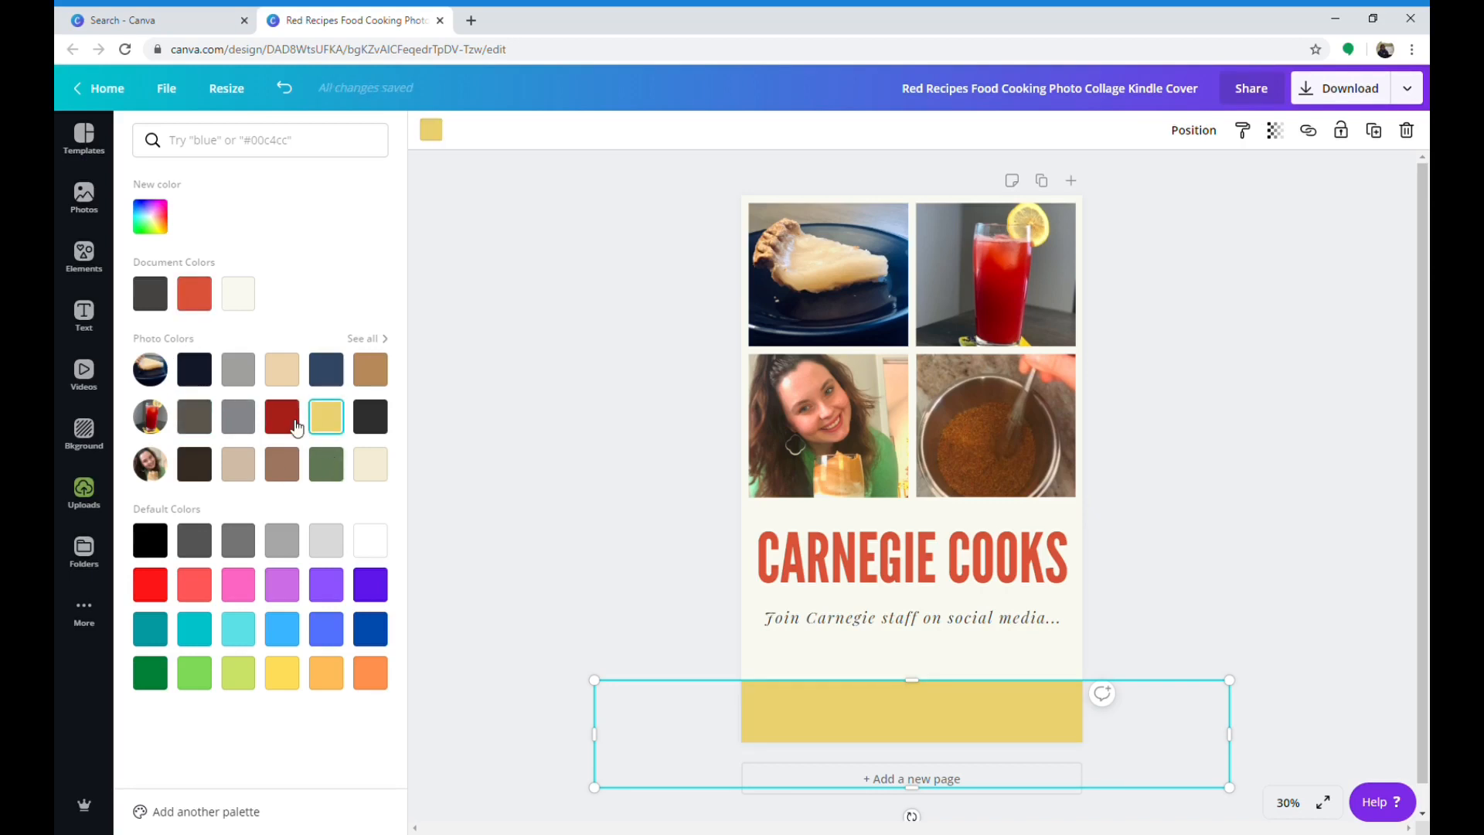
click(281, 418)
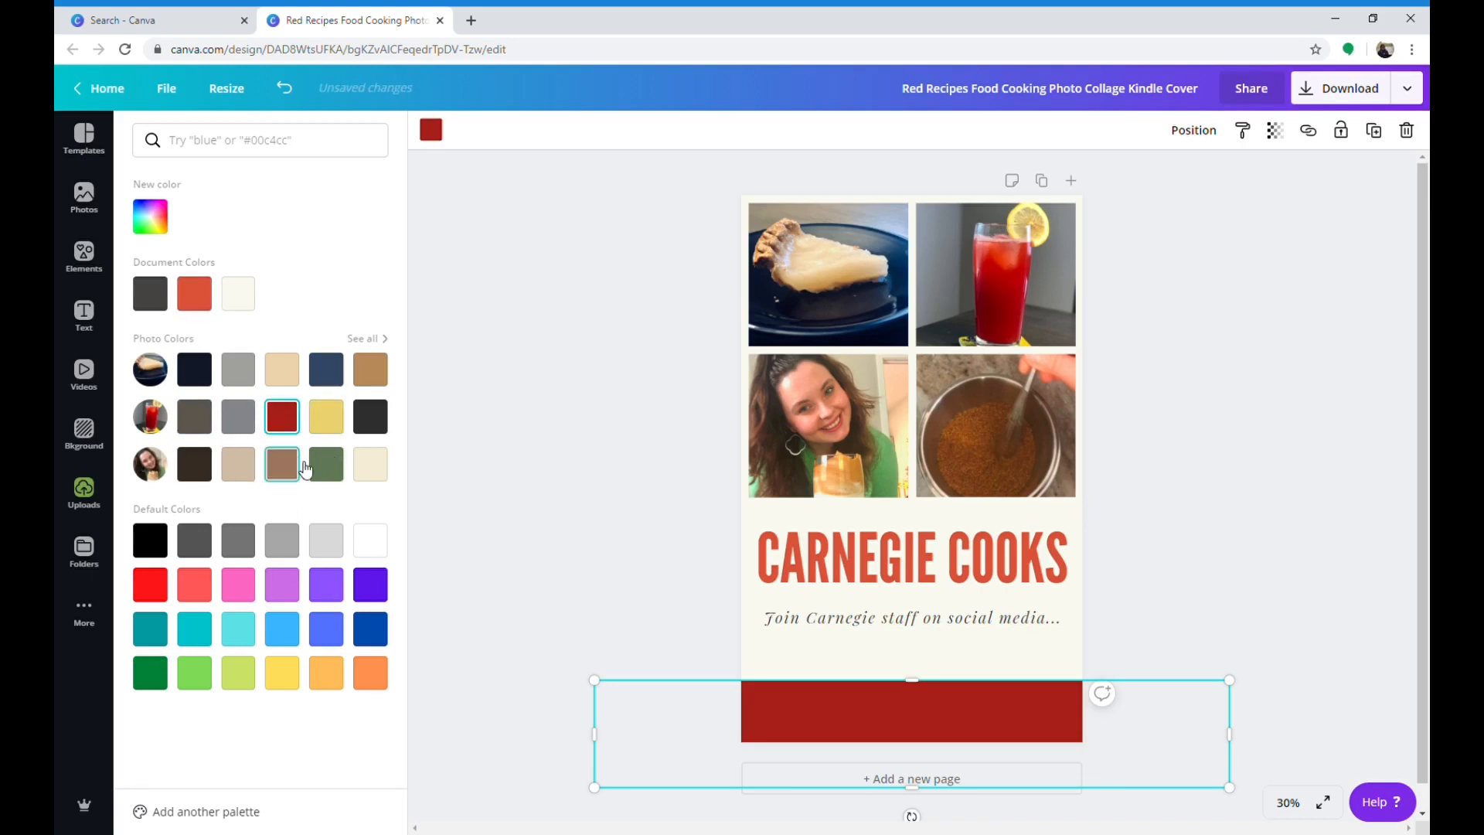
click(325, 464)
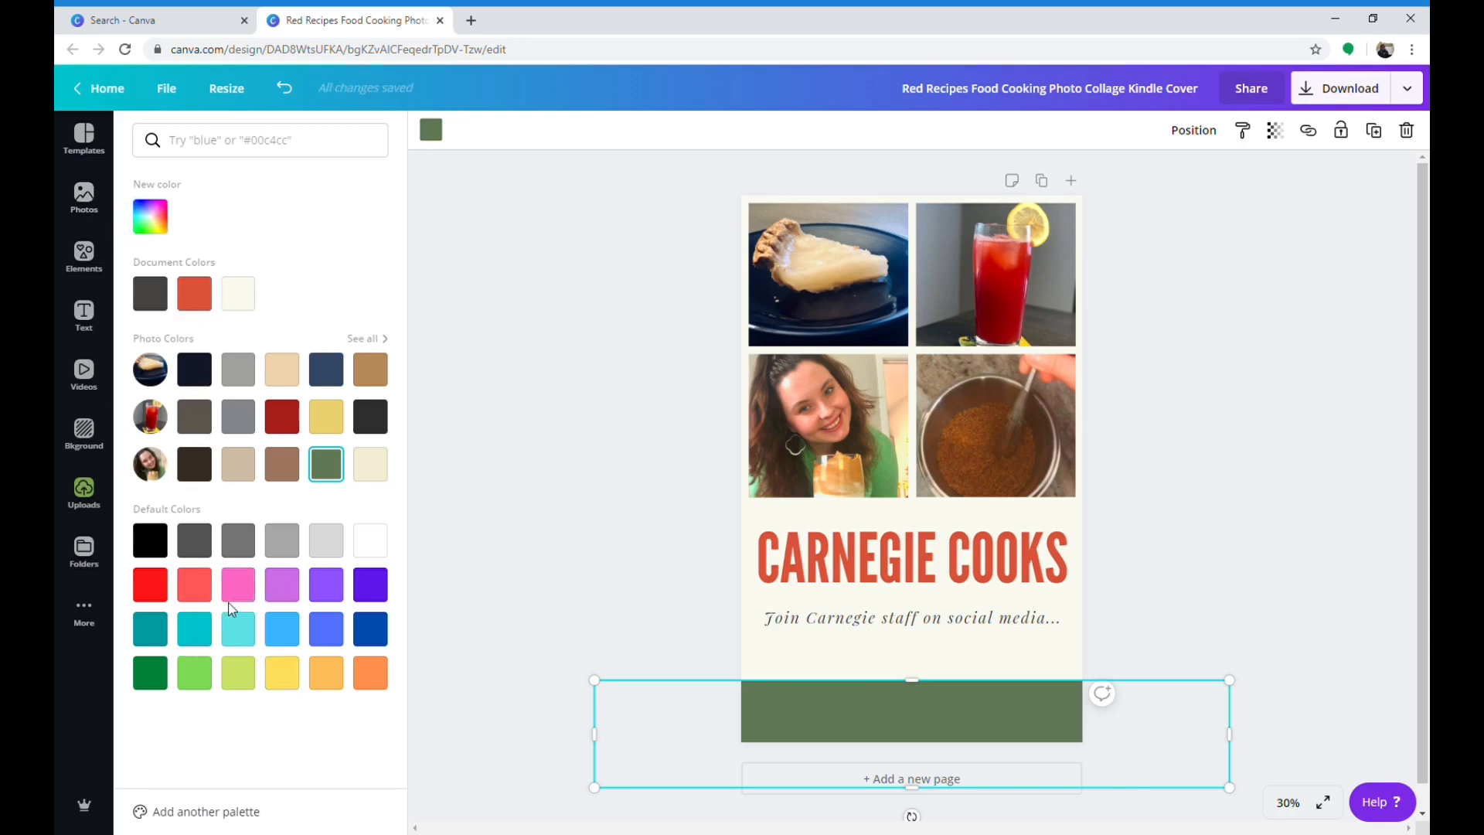
Try purple and a custom dark purple (#67217b) on the footer band, then restore the document's orange-red.
click(149, 212)
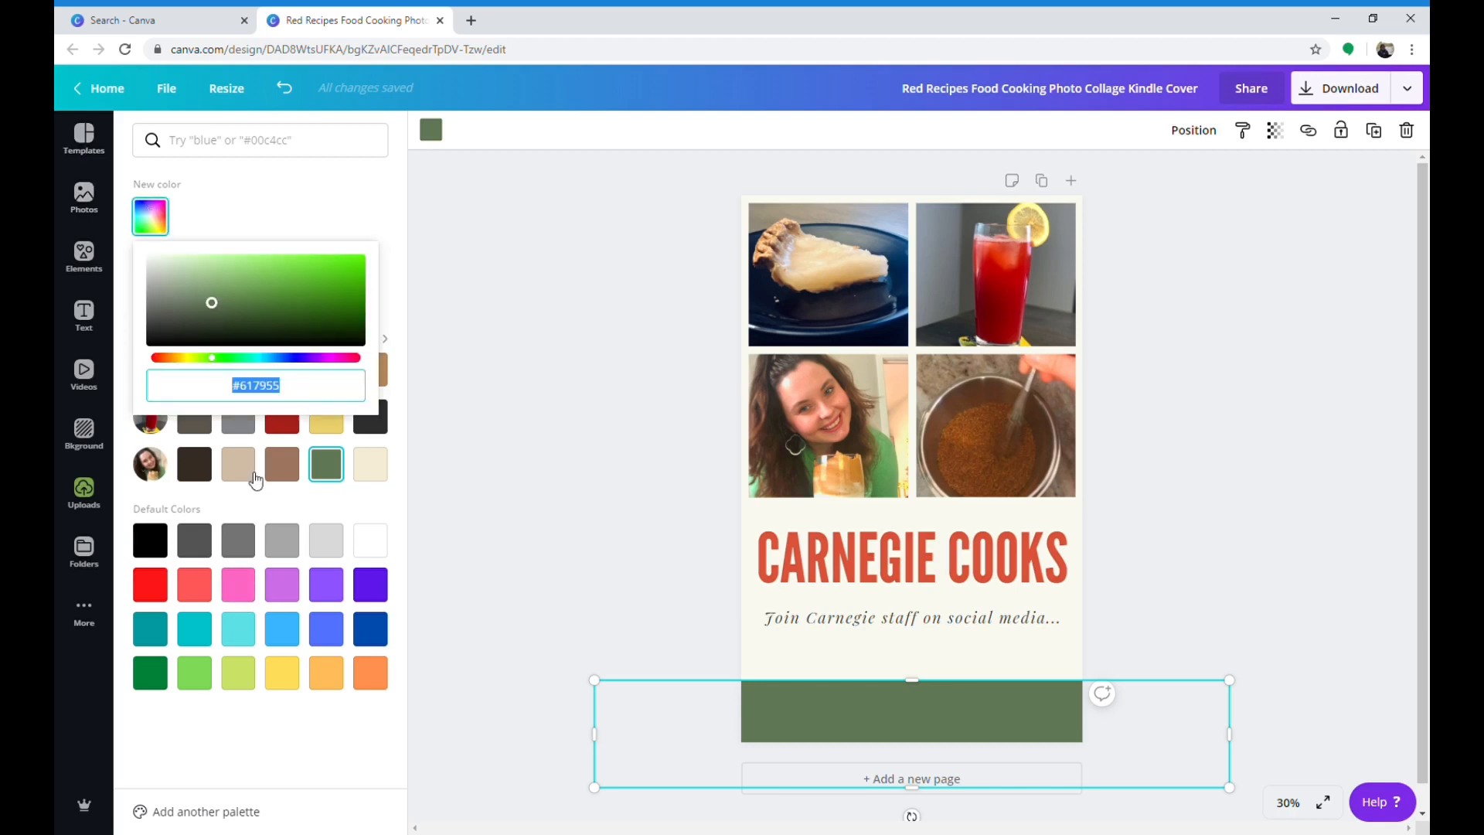
click(280, 595)
click(150, 223)
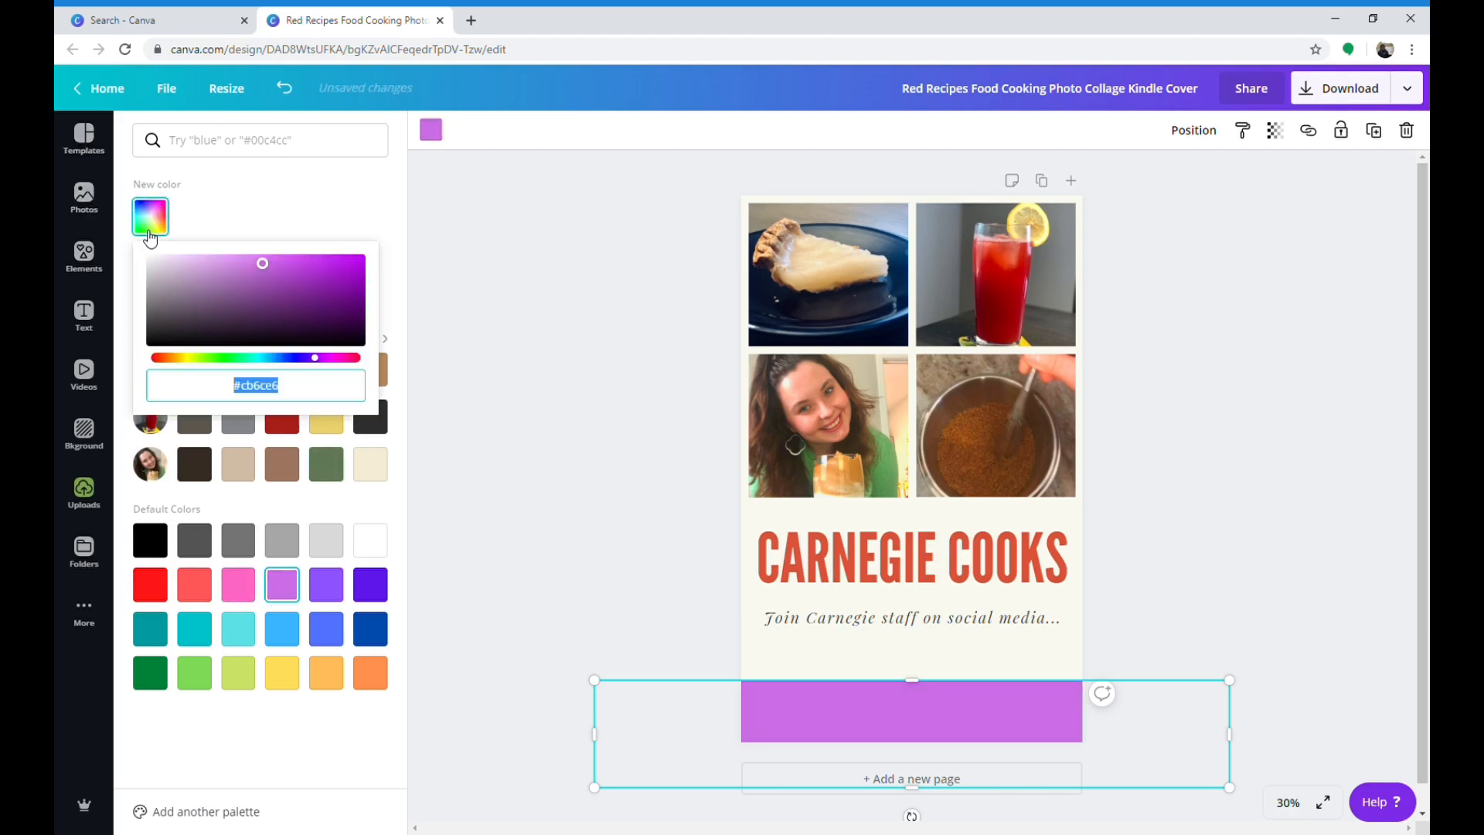
drag(264, 263, 306, 301)
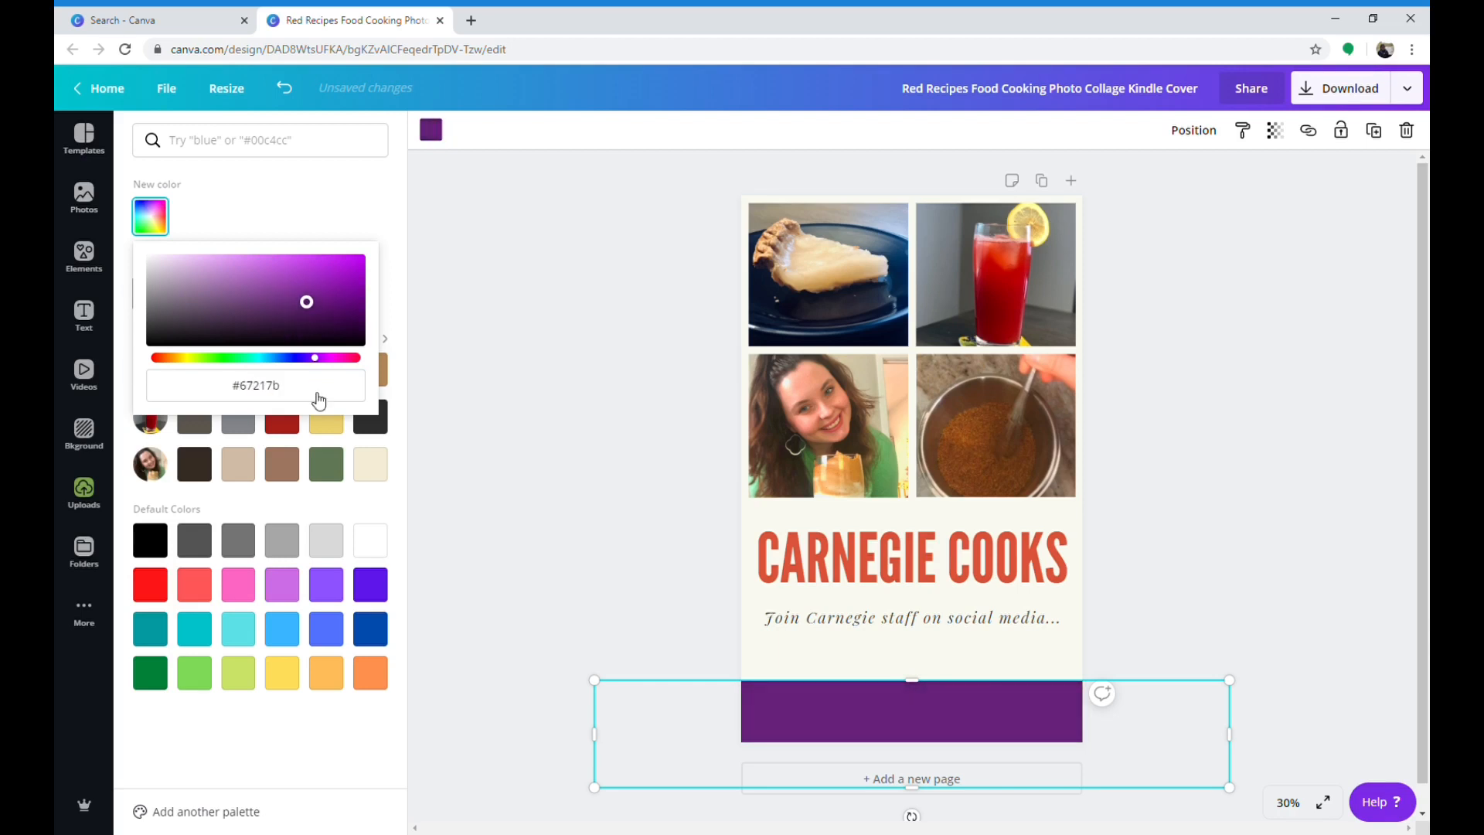
click(314, 514)
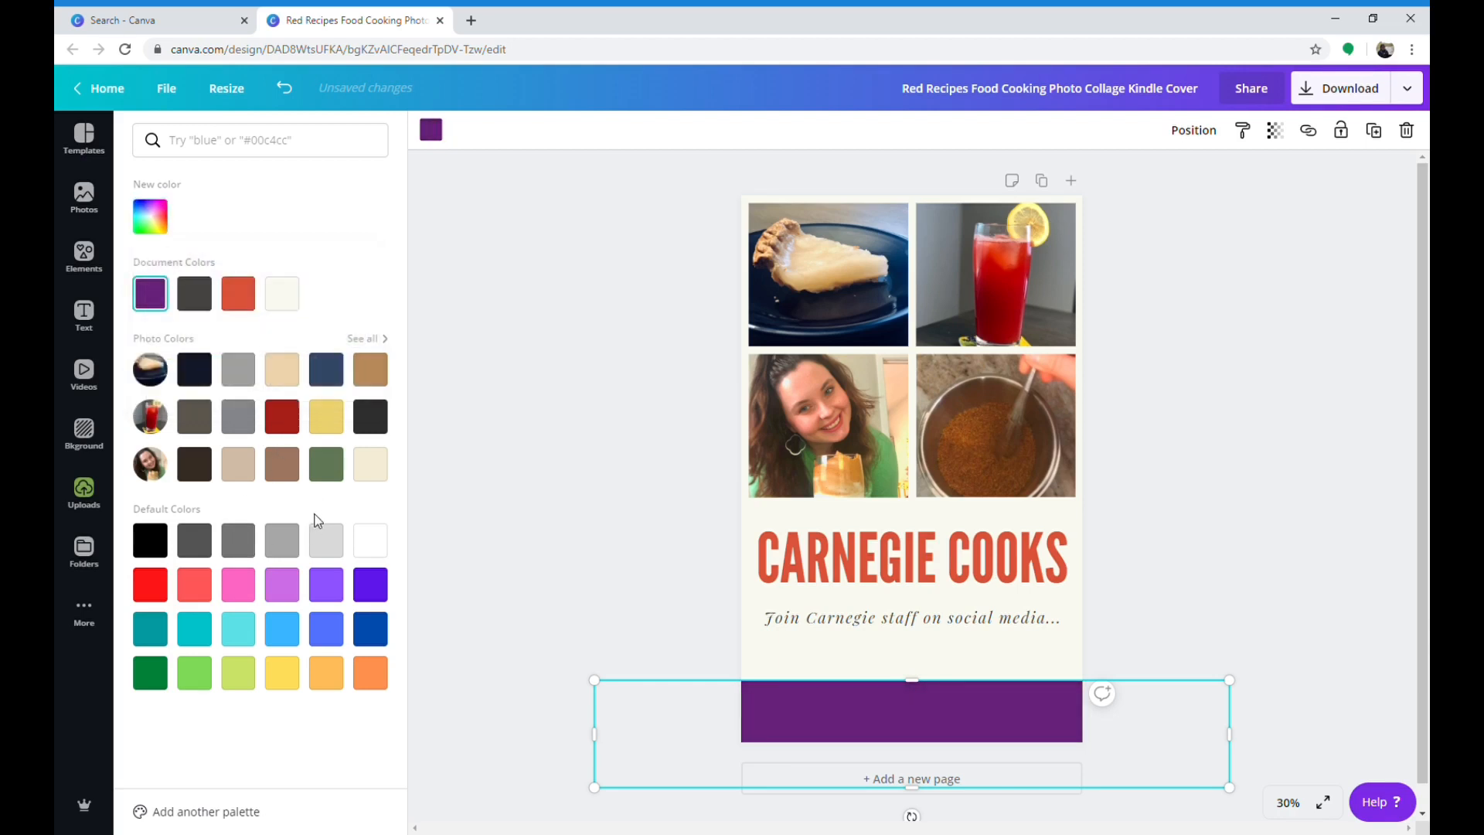
click(229, 300)
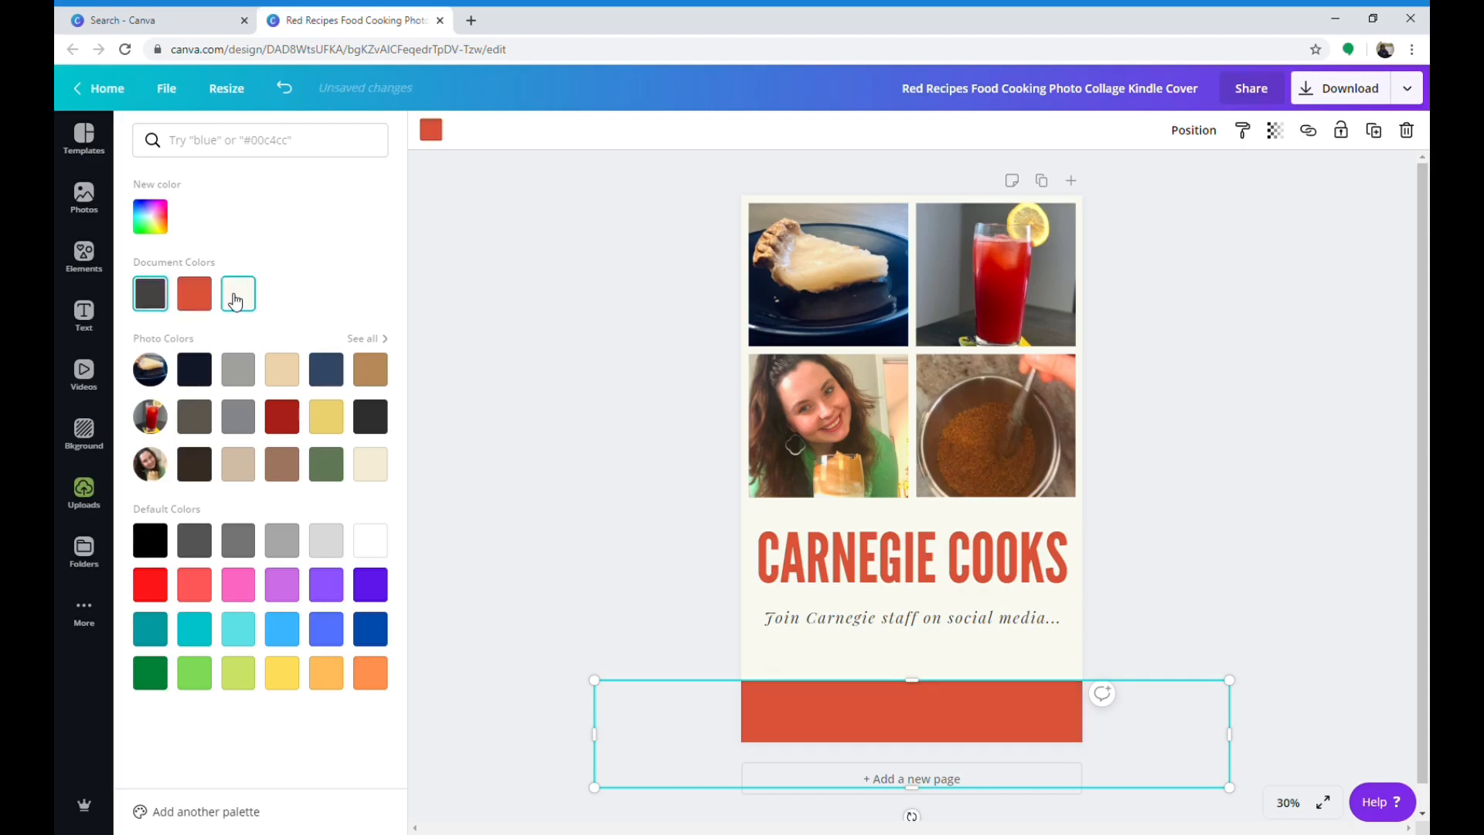
key(Escape)
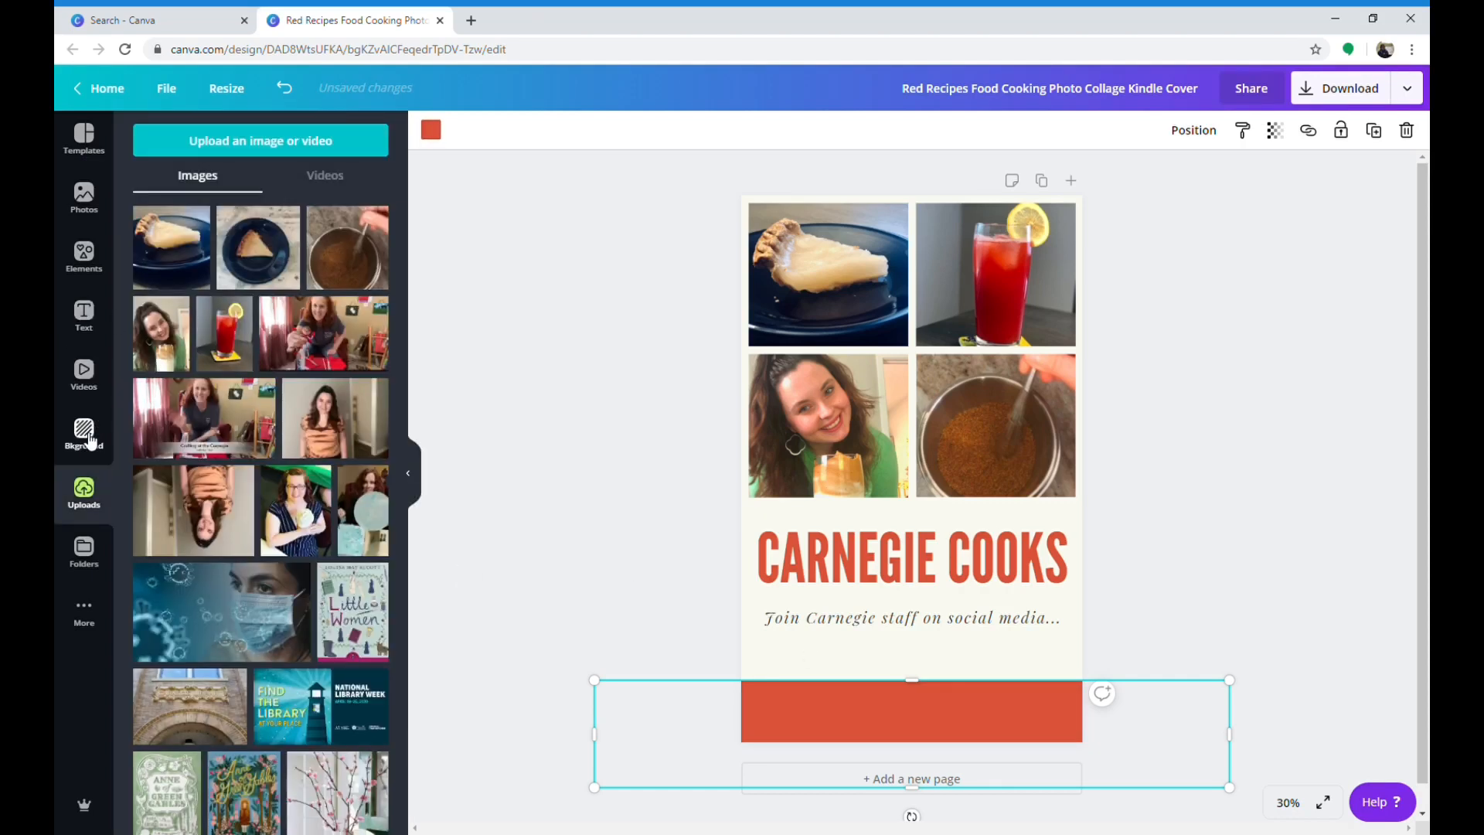
Insert the black-and-white Newnan Carnegie Library logo from the uploaded images.
scroll(199, 488, down, 10)
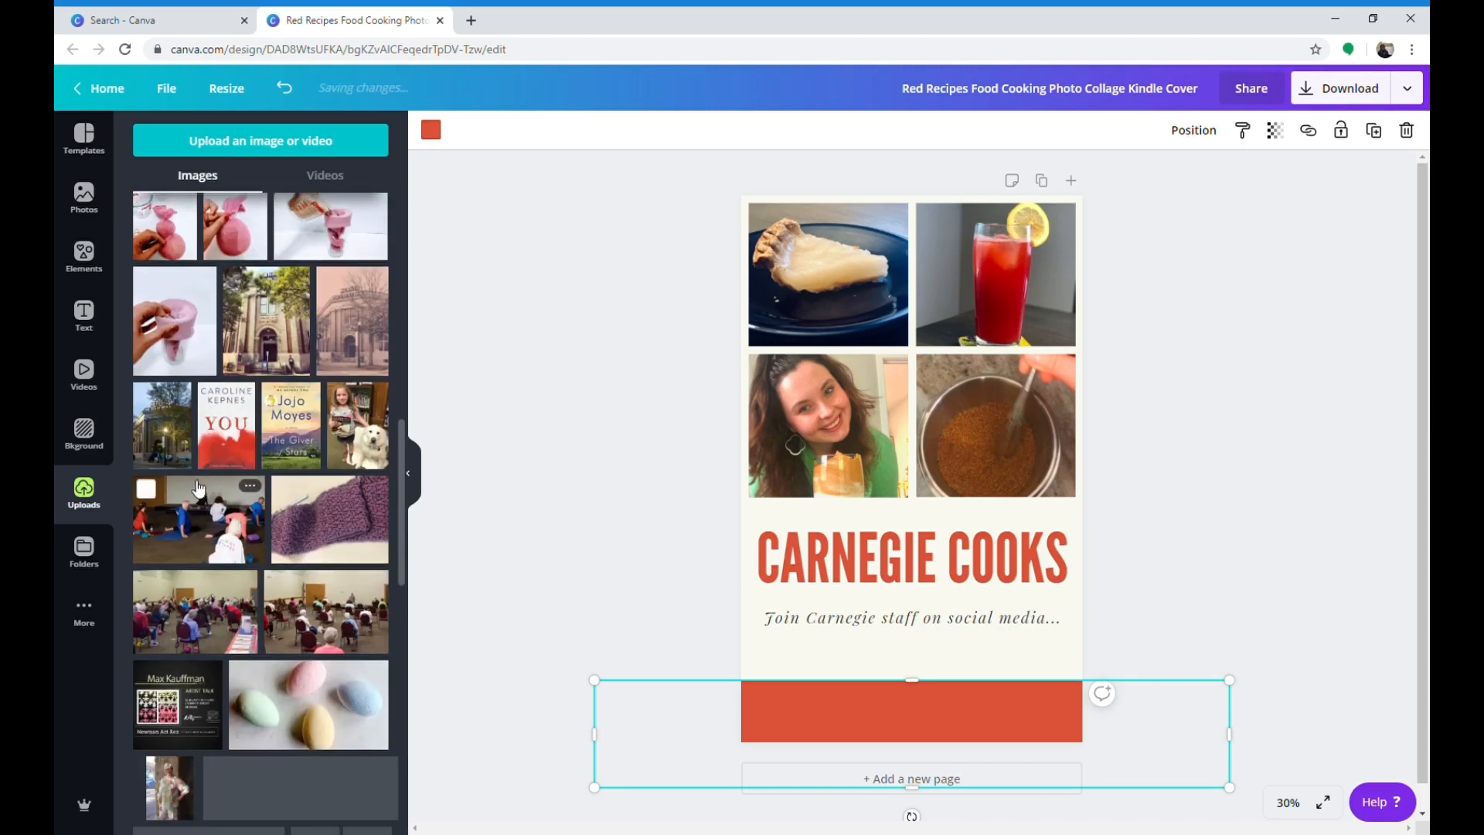
scroll(199, 489, down, 10)
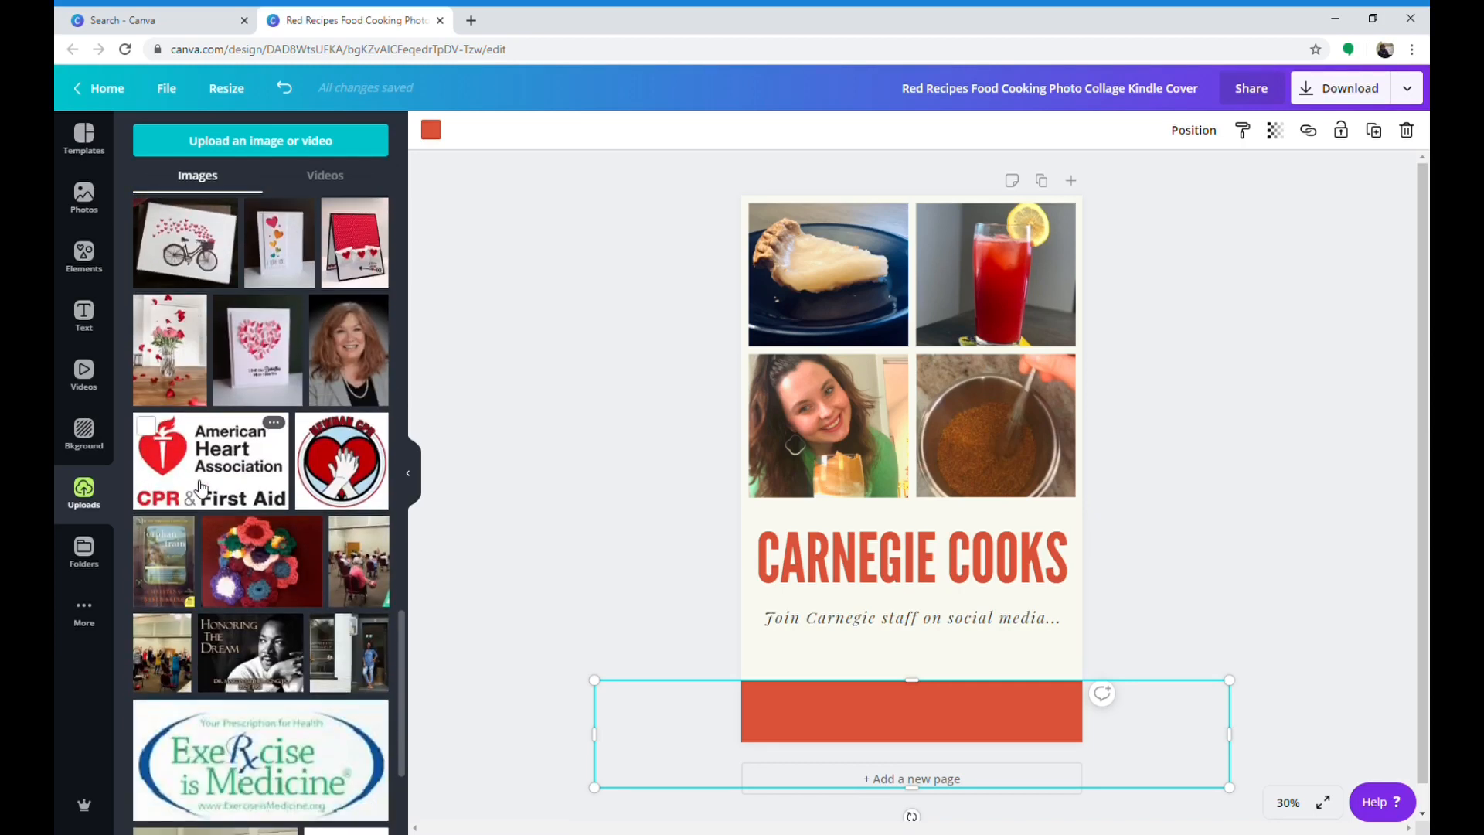
scroll(200, 486, down, 10)
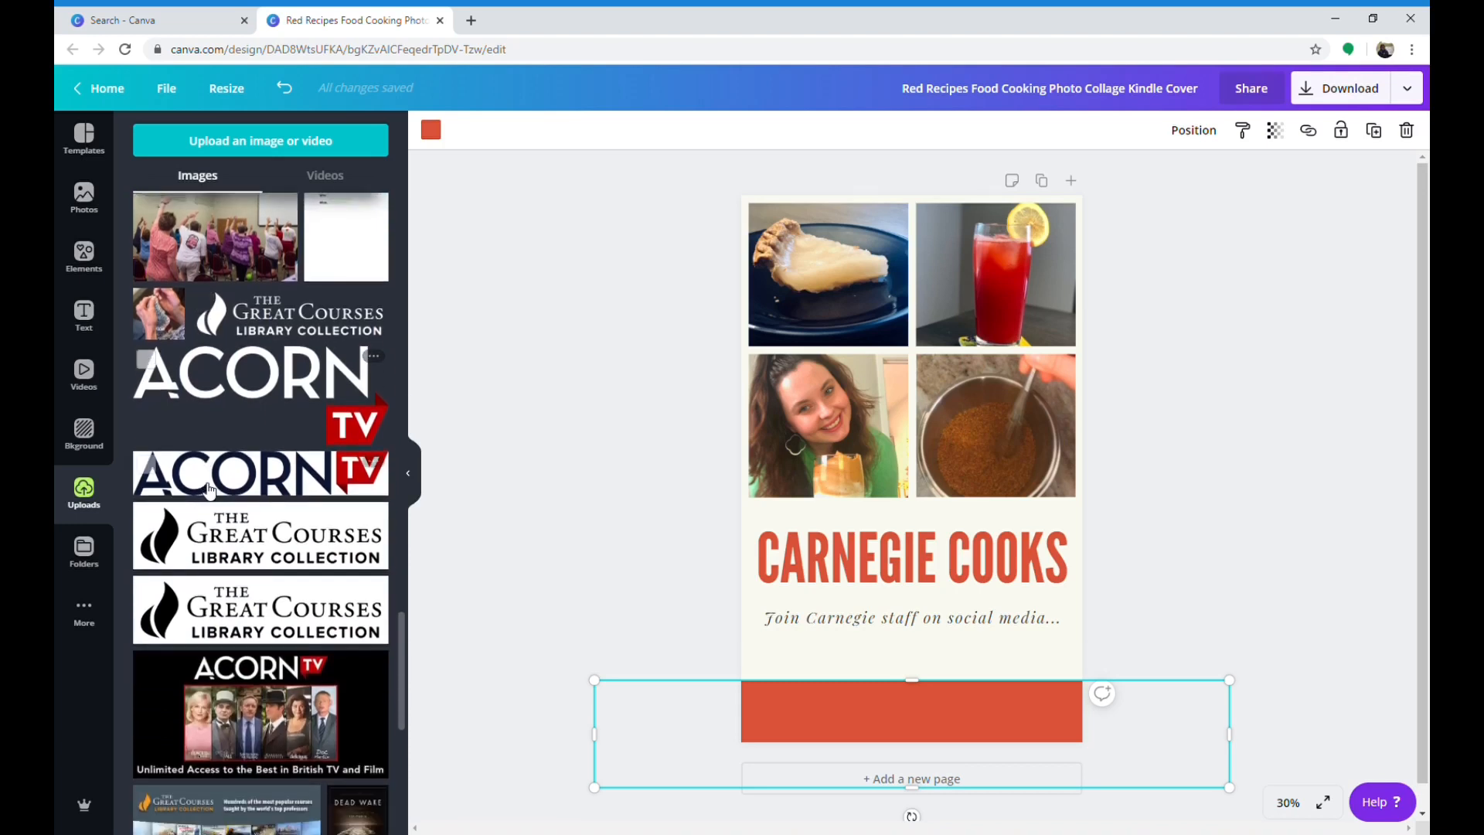
scroll(202, 485, down, 3)
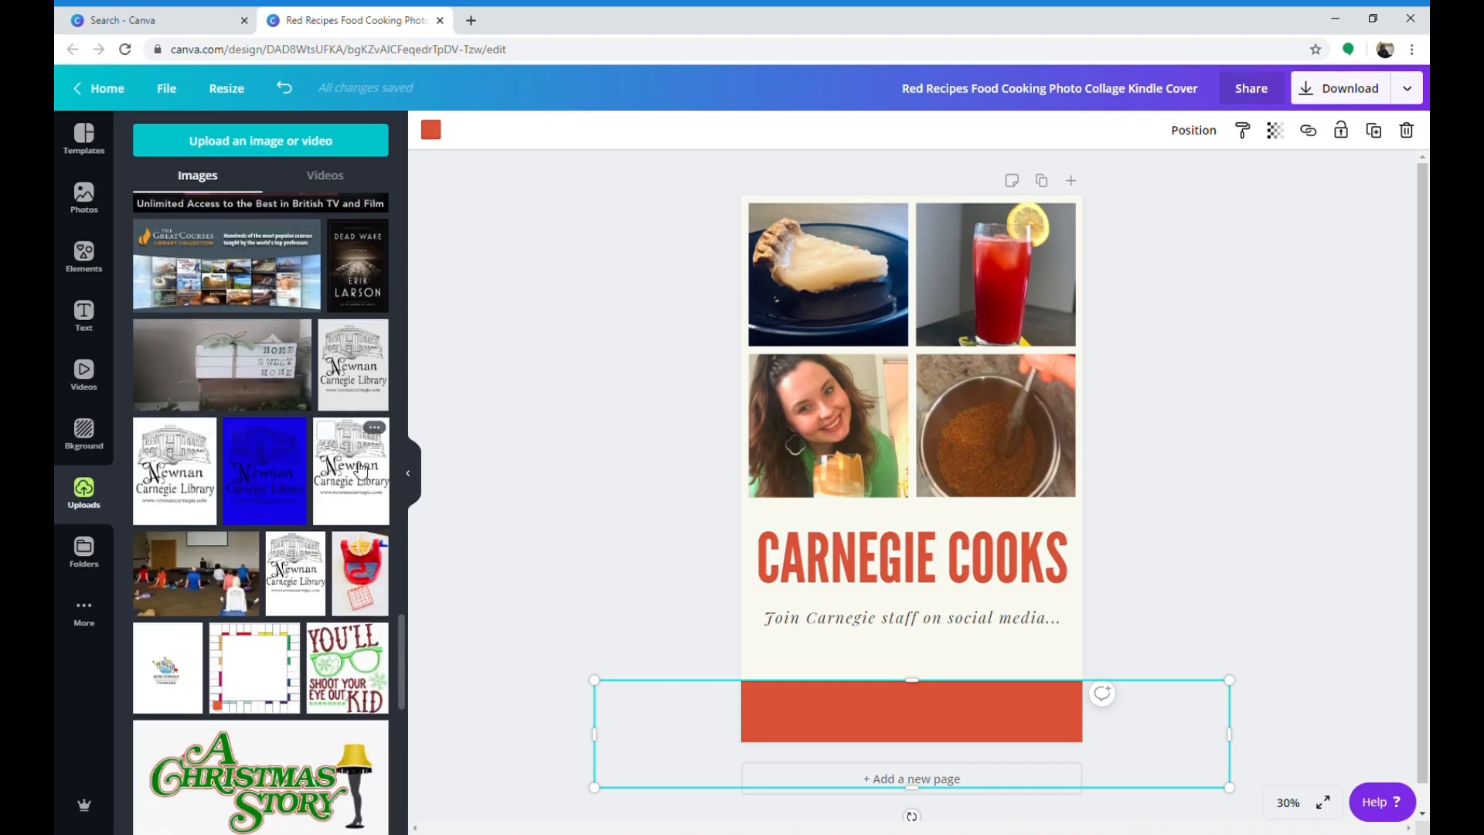
click(352, 472)
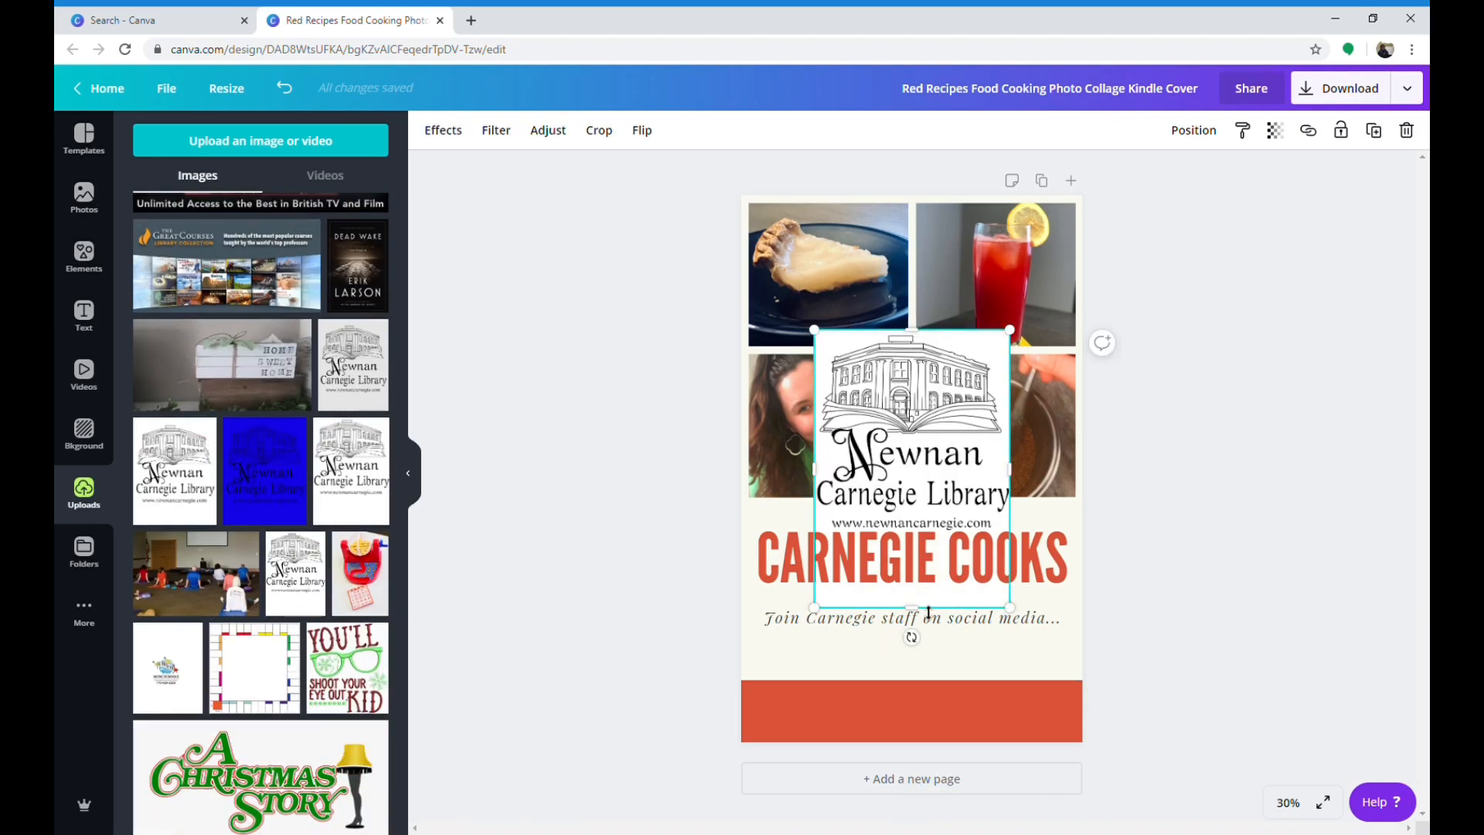
Crop the empty bottom of the library logo and shrink it to fit in the middle of the footer band.
drag(928, 607, 929, 551)
drag(815, 550, 914, 712)
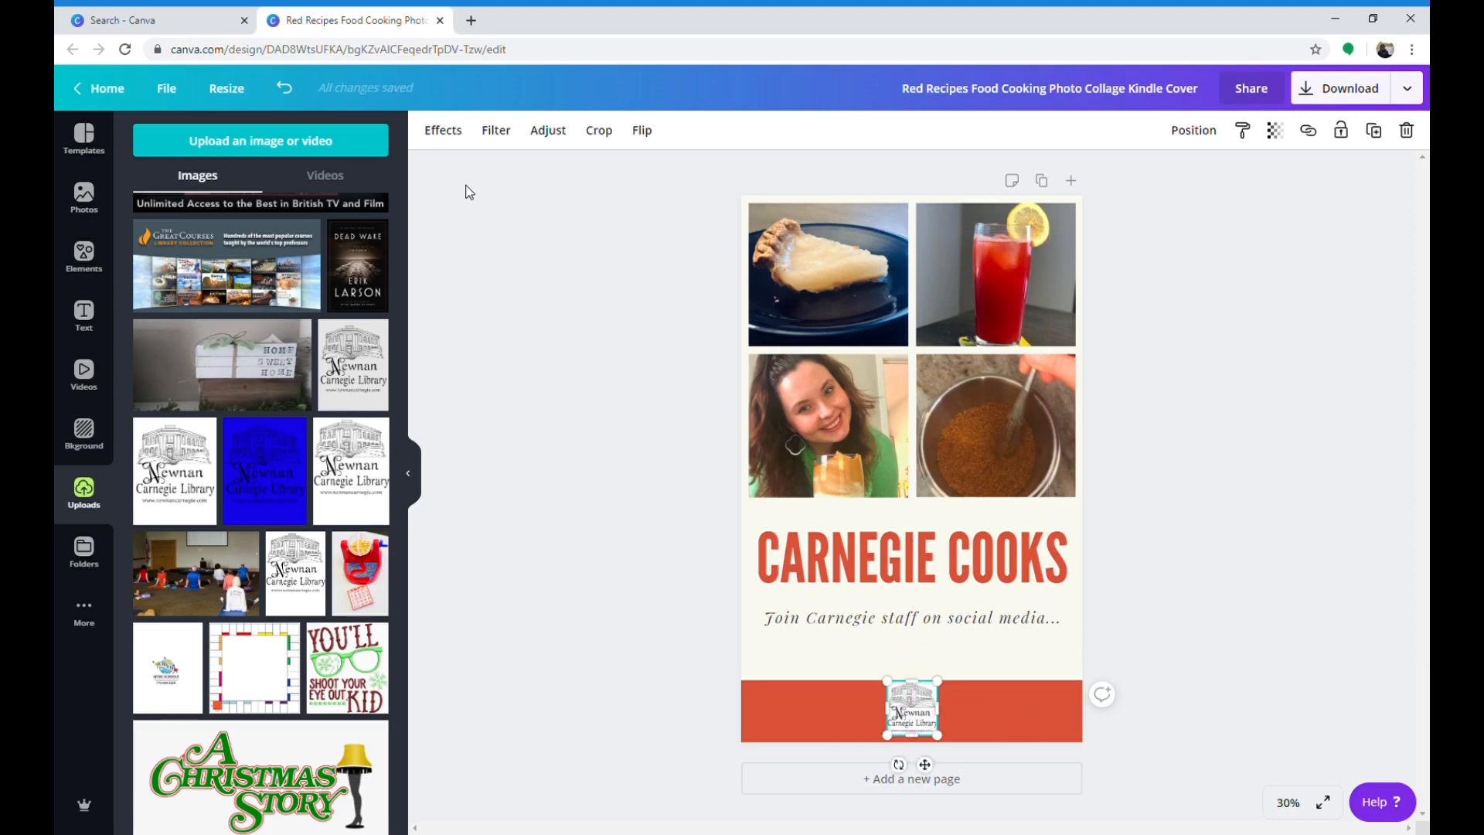
Remove the logo's white background with Background Remover and move the logo to the left end of the footer band.
click(443, 130)
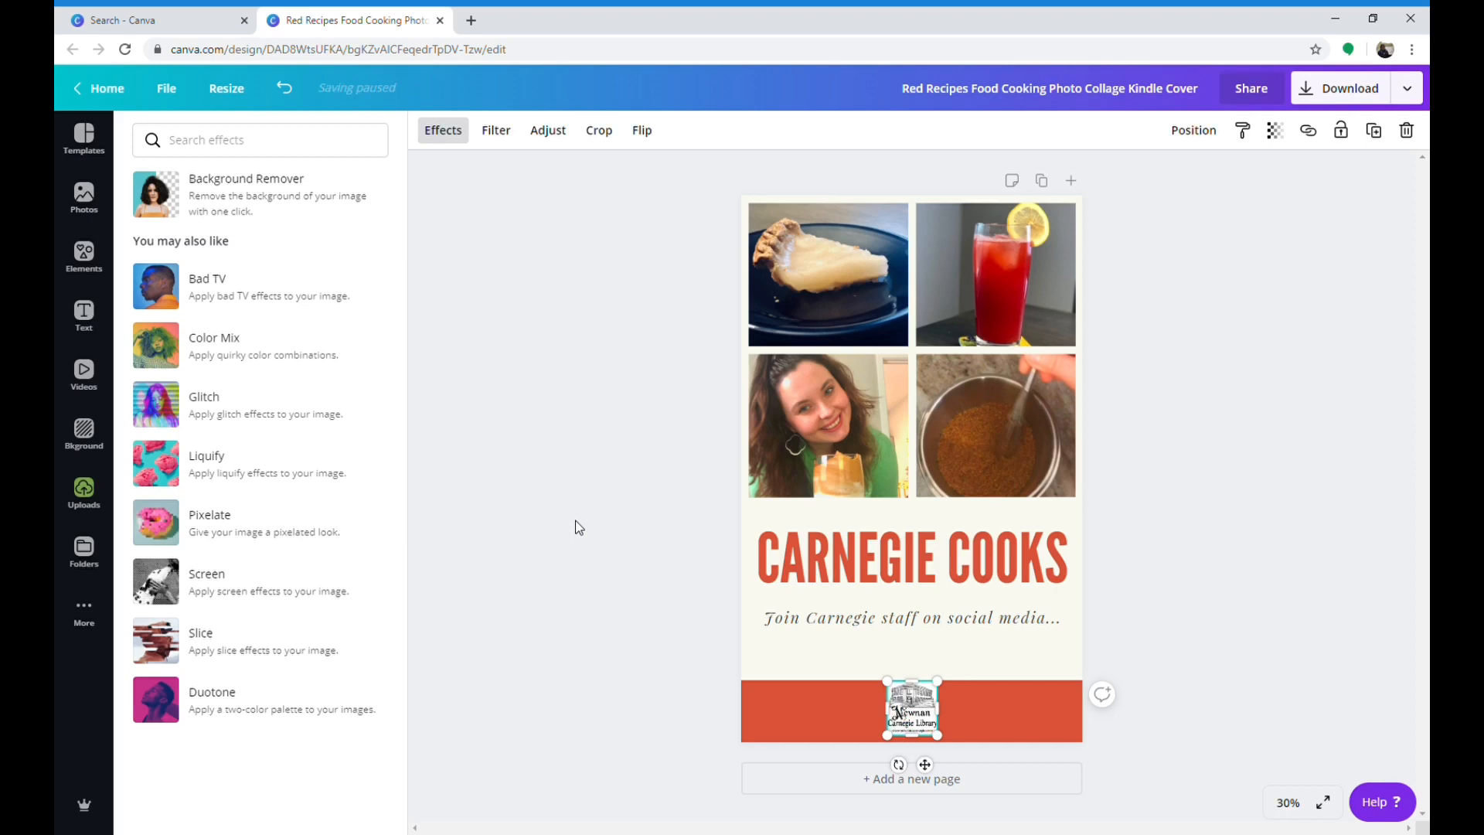
key(Escape)
click(1039, 718)
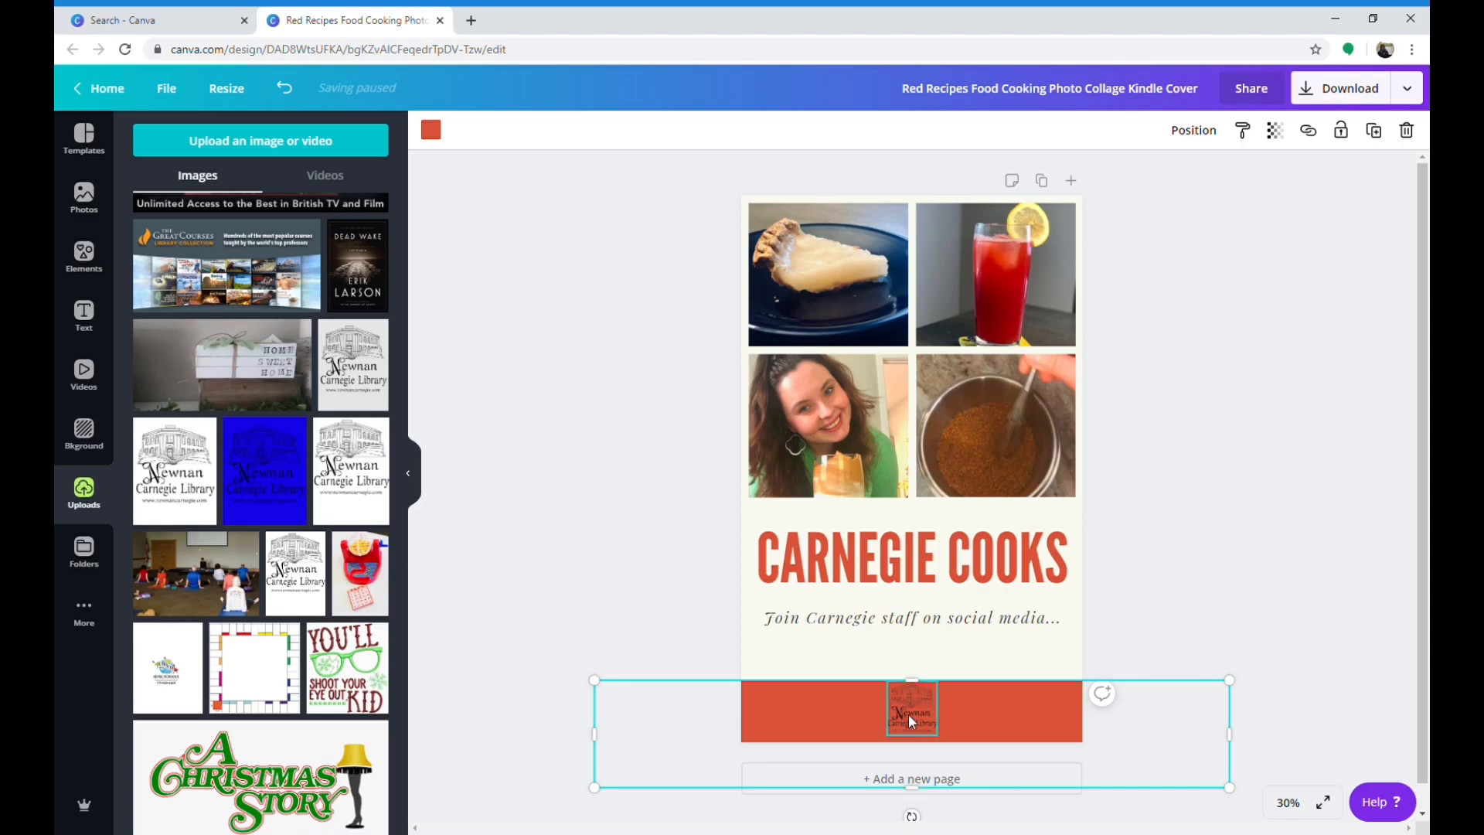
drag(910, 720, 764, 718)
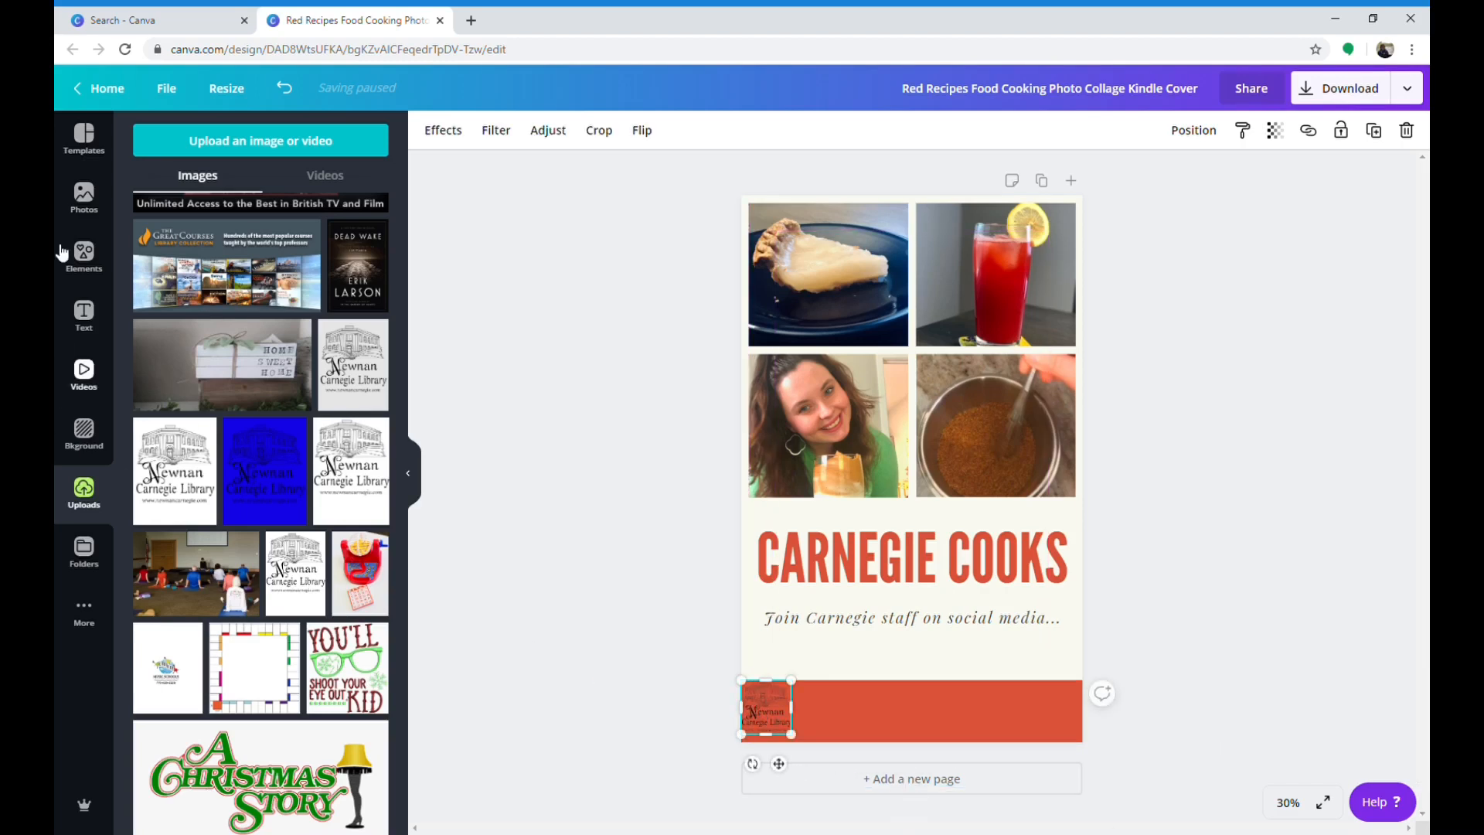
Search the elements library for "whisk" and filter the results to free items only.
click(65, 253)
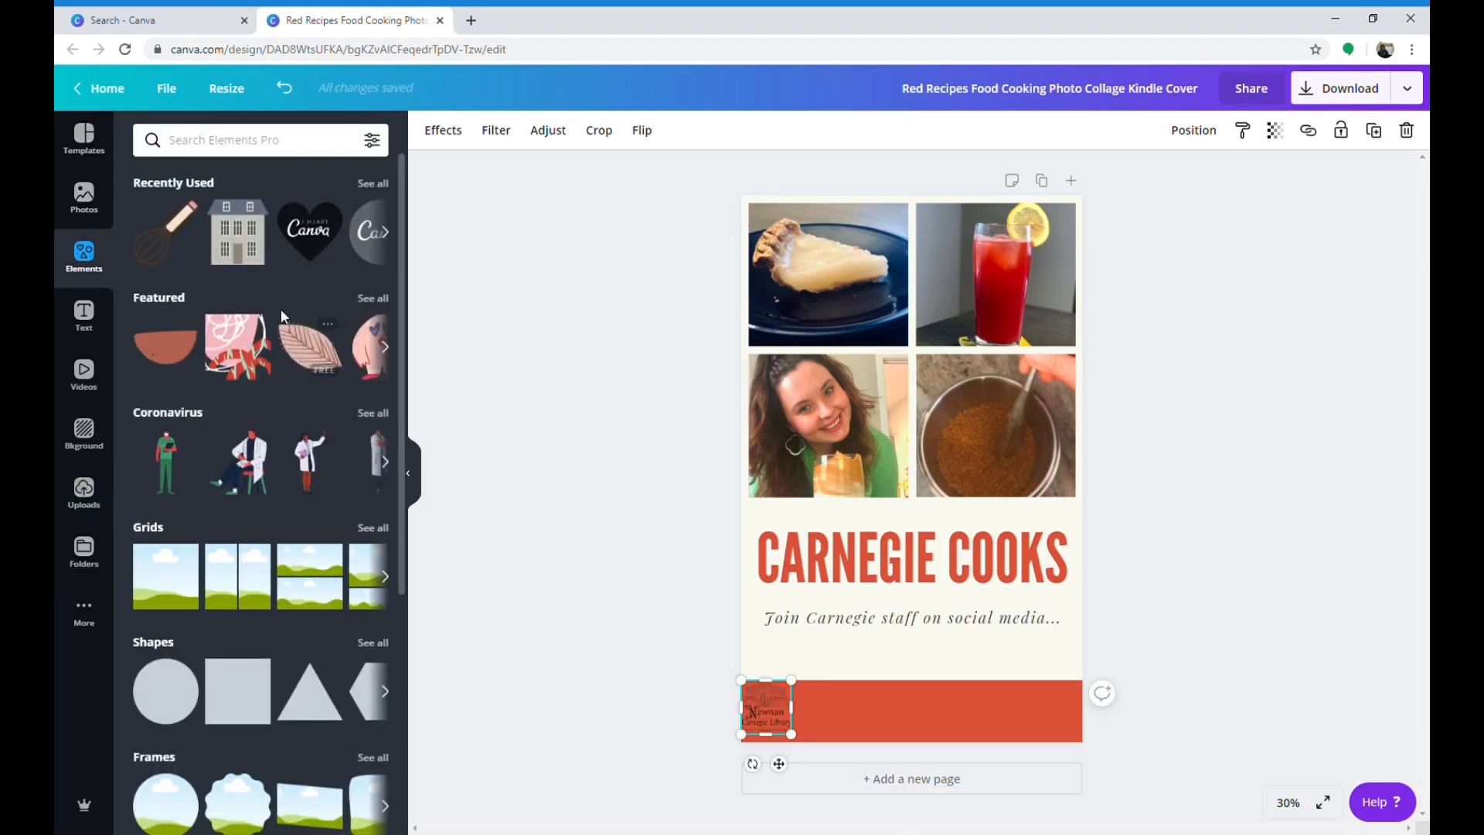
scroll(281, 309, down, 7)
scroll(269, 304, up, 2)
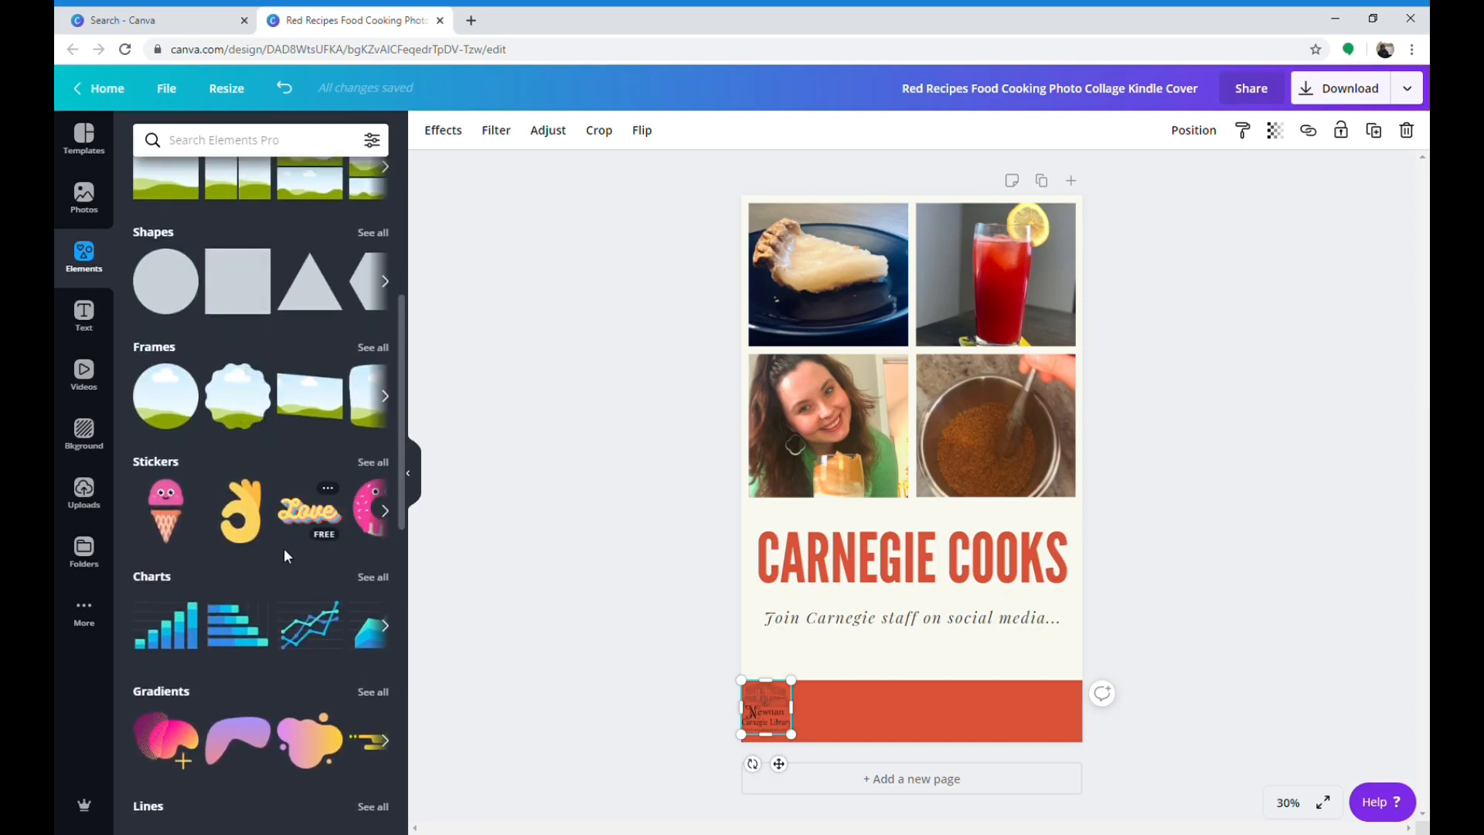
scroll(284, 549, down, 3)
scroll(238, 614, down, 5)
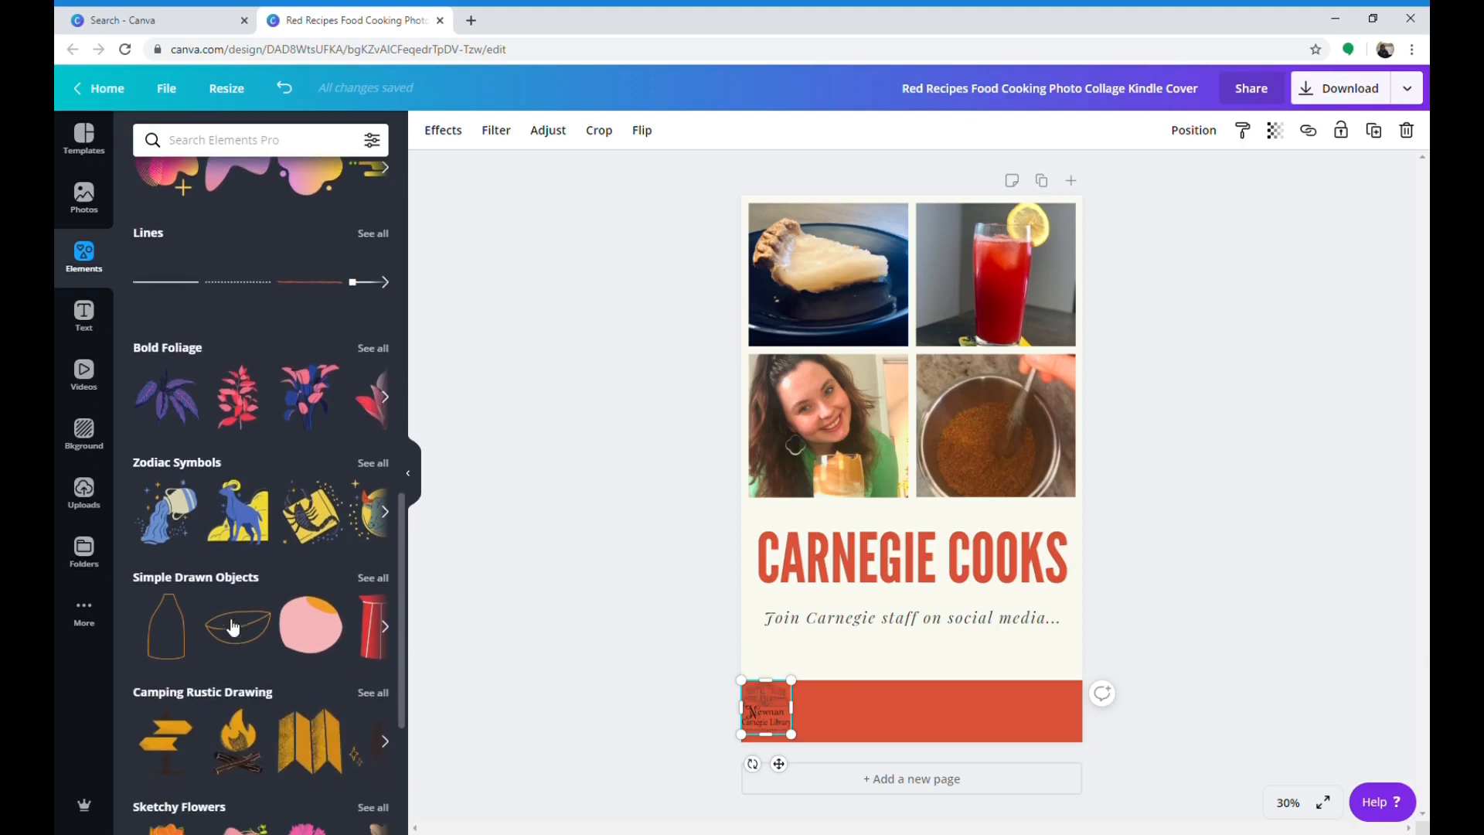
click(247, 140)
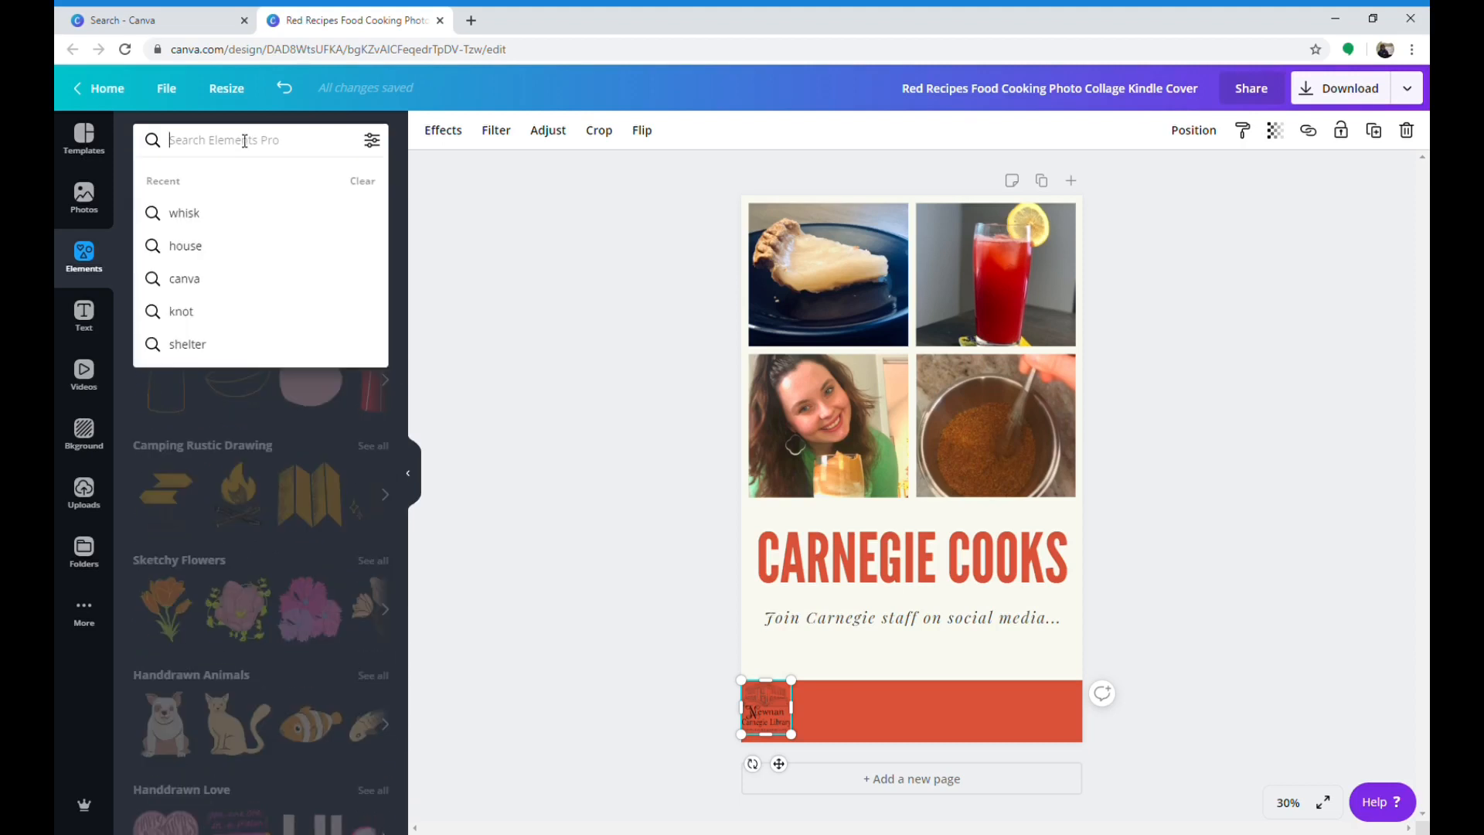
text(whisk)
key(Return)
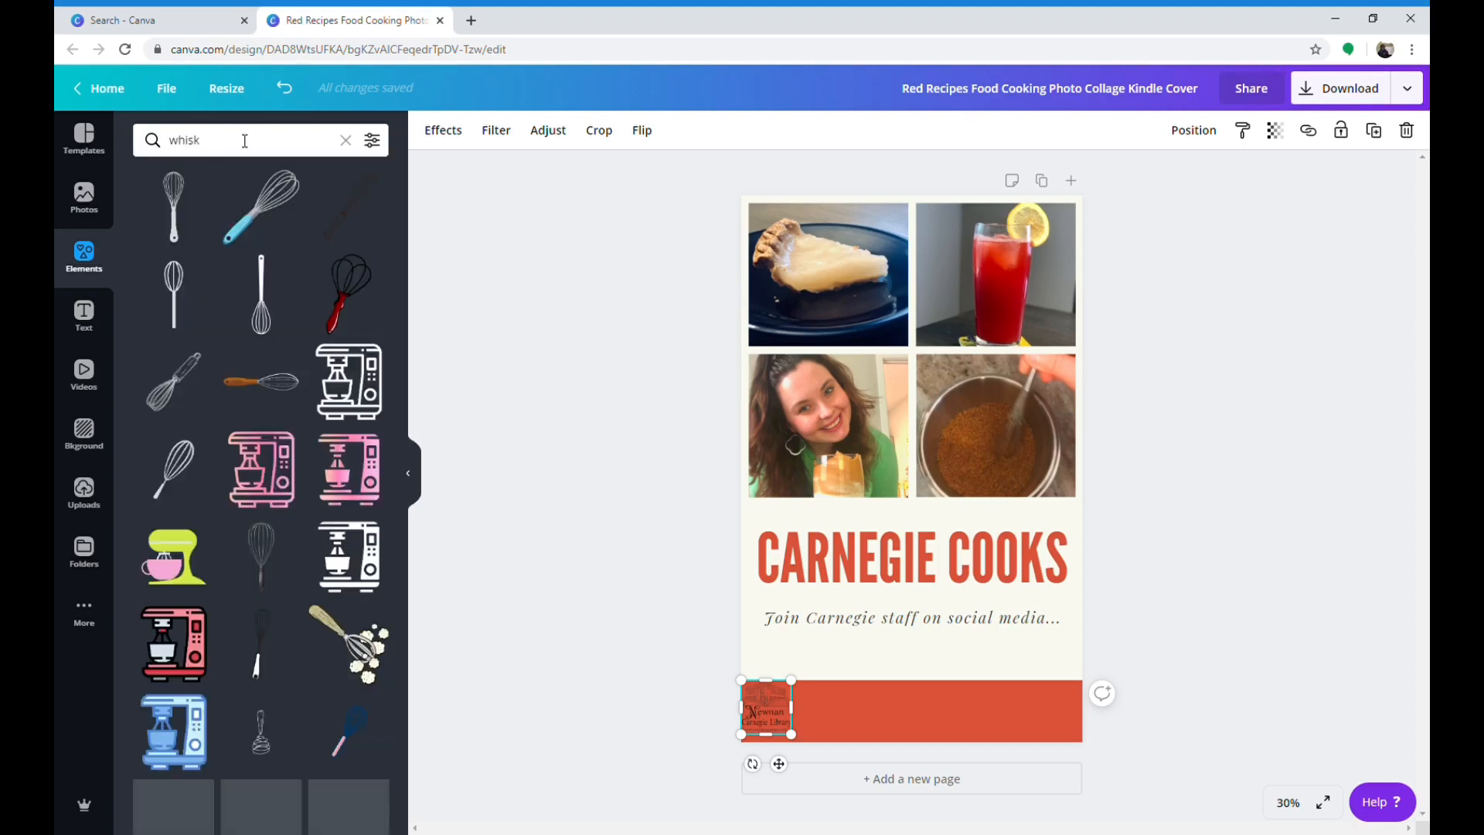
click(373, 141)
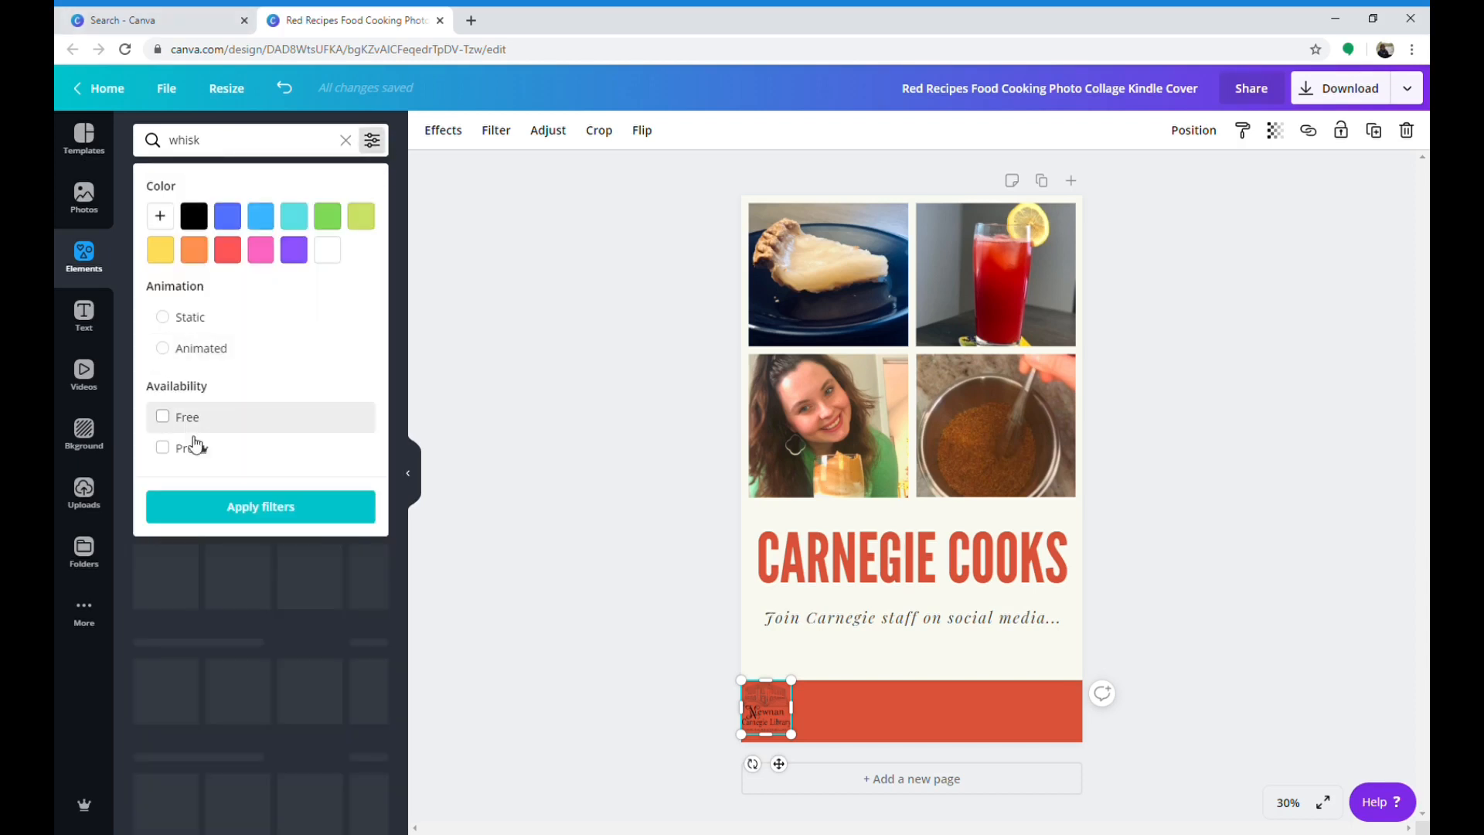
click(179, 417)
click(261, 510)
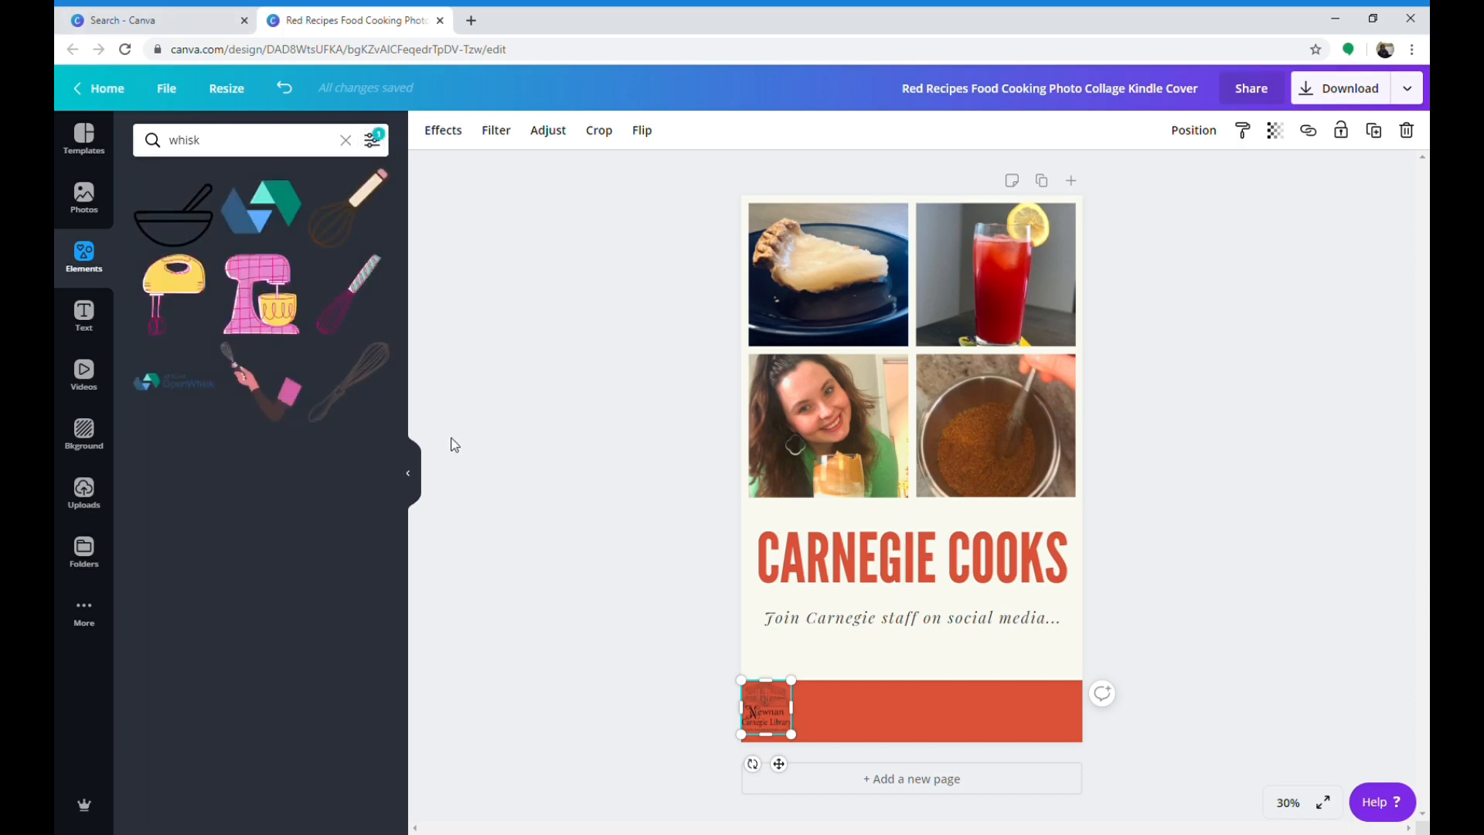
Try the brown whisk with the cream handle, shrunk into the middle of the footer band, then delete it.
click(344, 232)
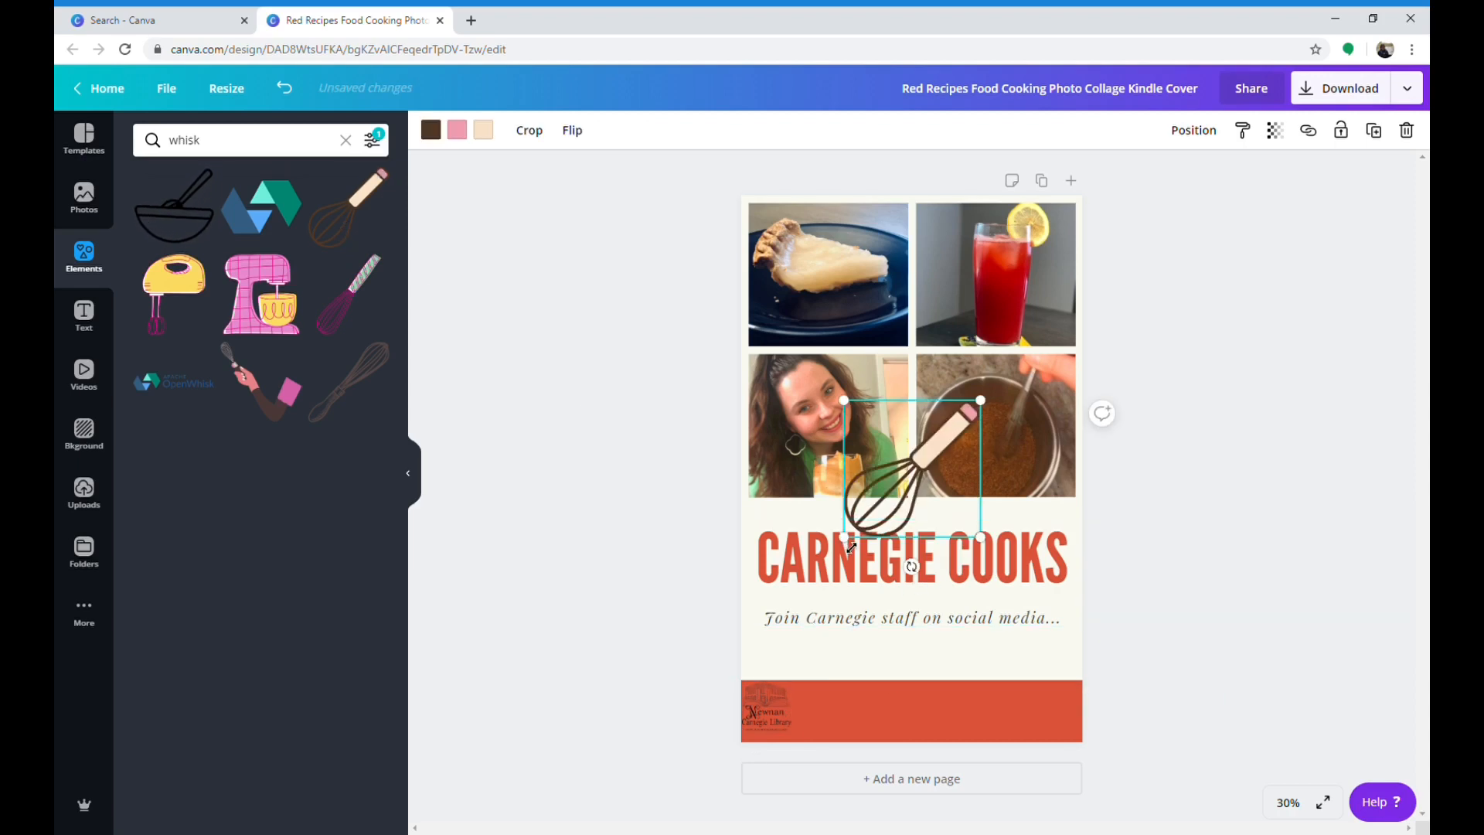
drag(851, 547, 930, 724)
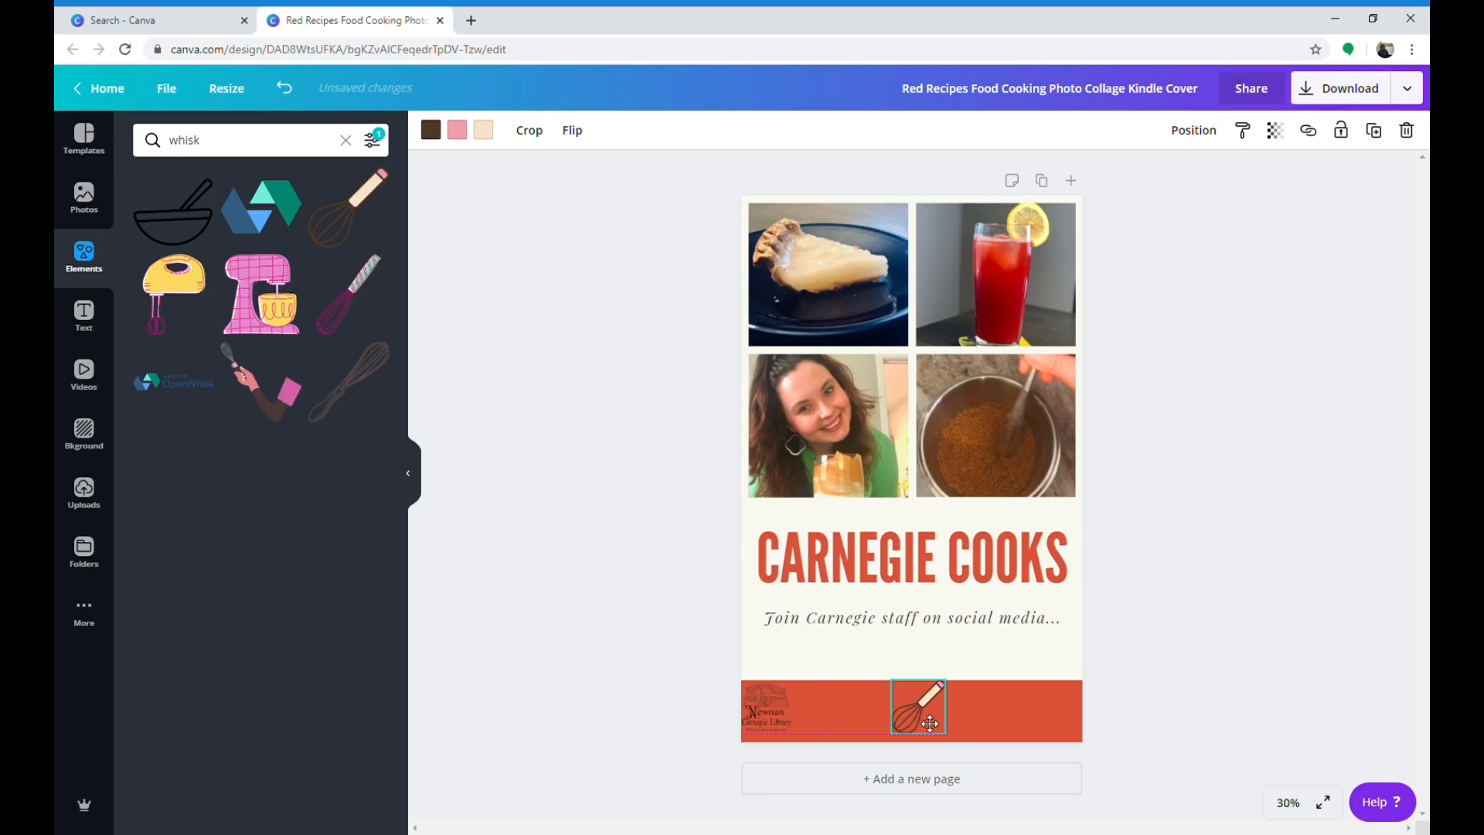
click(1182, 689)
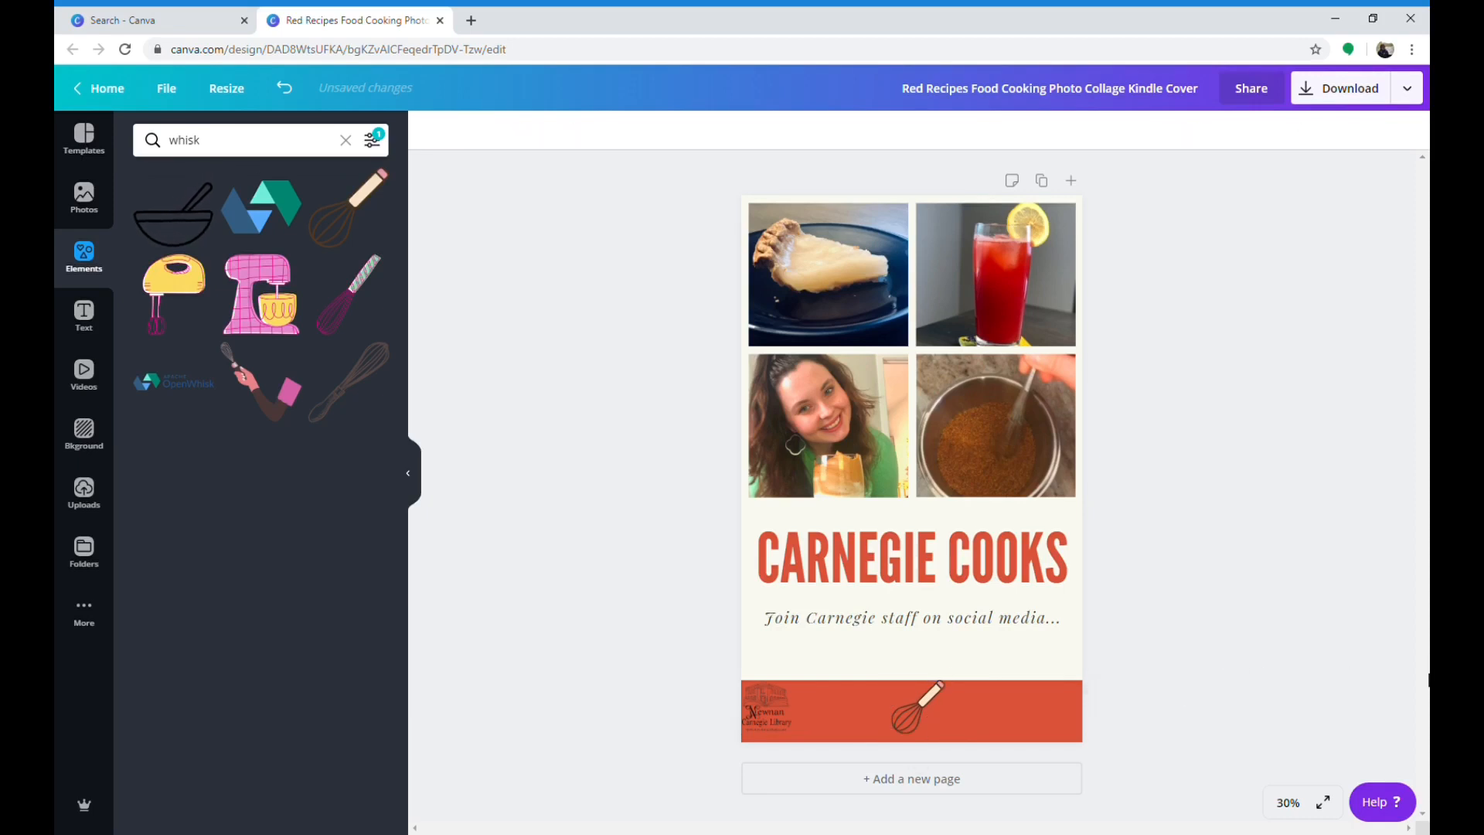
click(922, 704)
key(Delete)
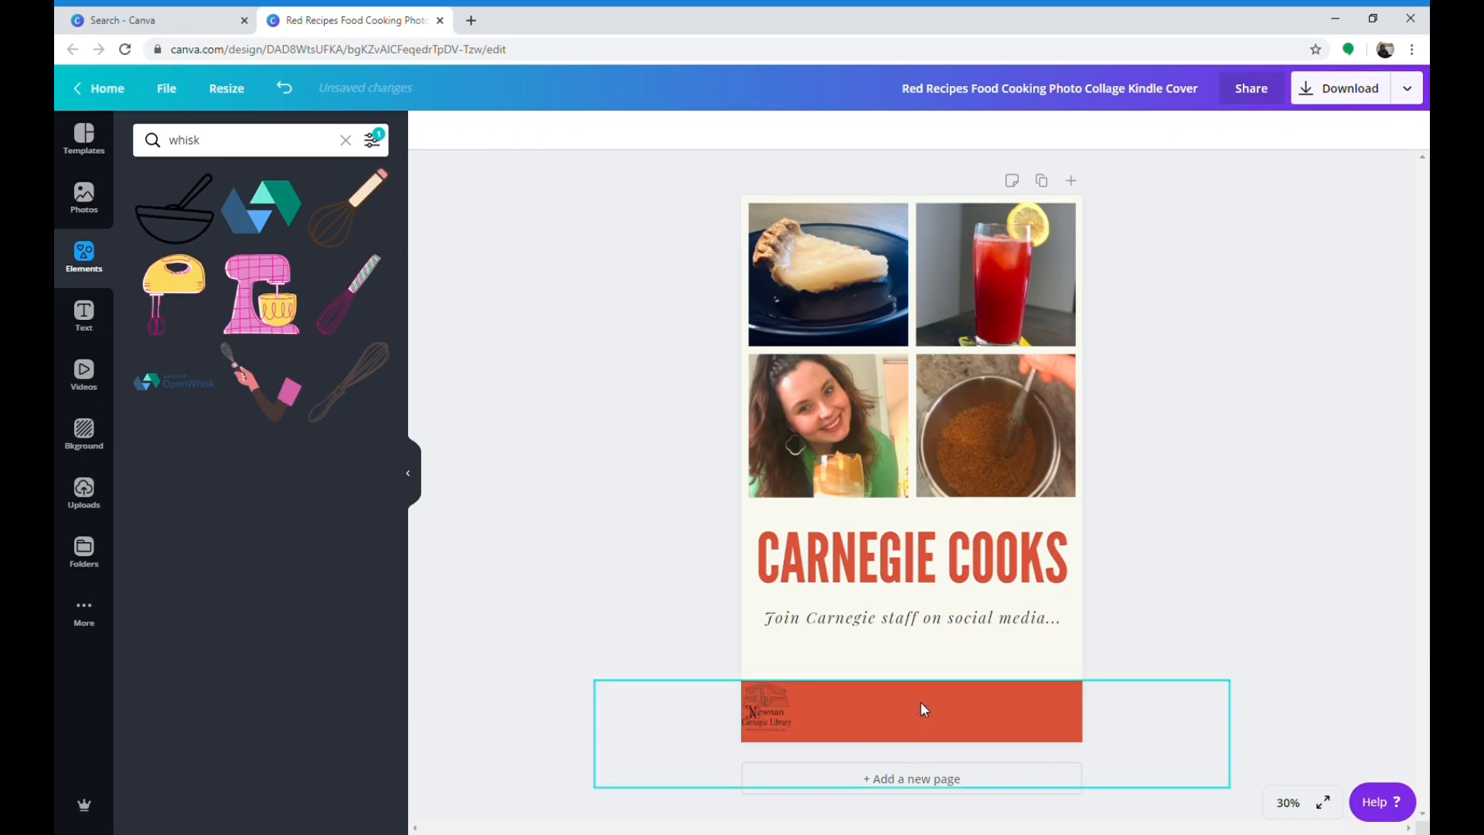
Move the library logo from the footer band's left end to its middle.
drag(761, 706, 915, 717)
click(1103, 694)
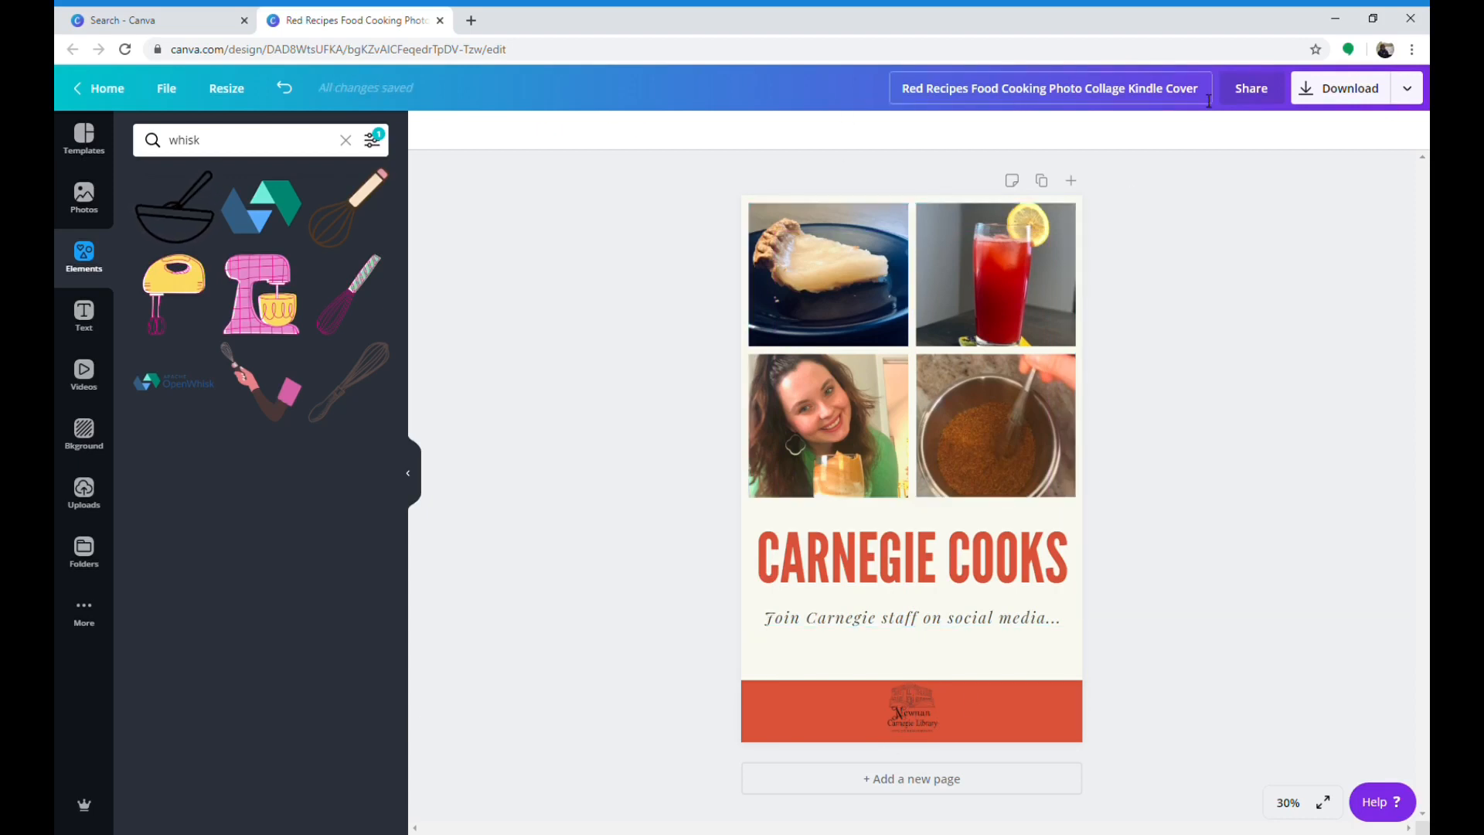
Rename the design as "Carnegie Cooks Flyer".
drag(1208, 102, 1134, 101)
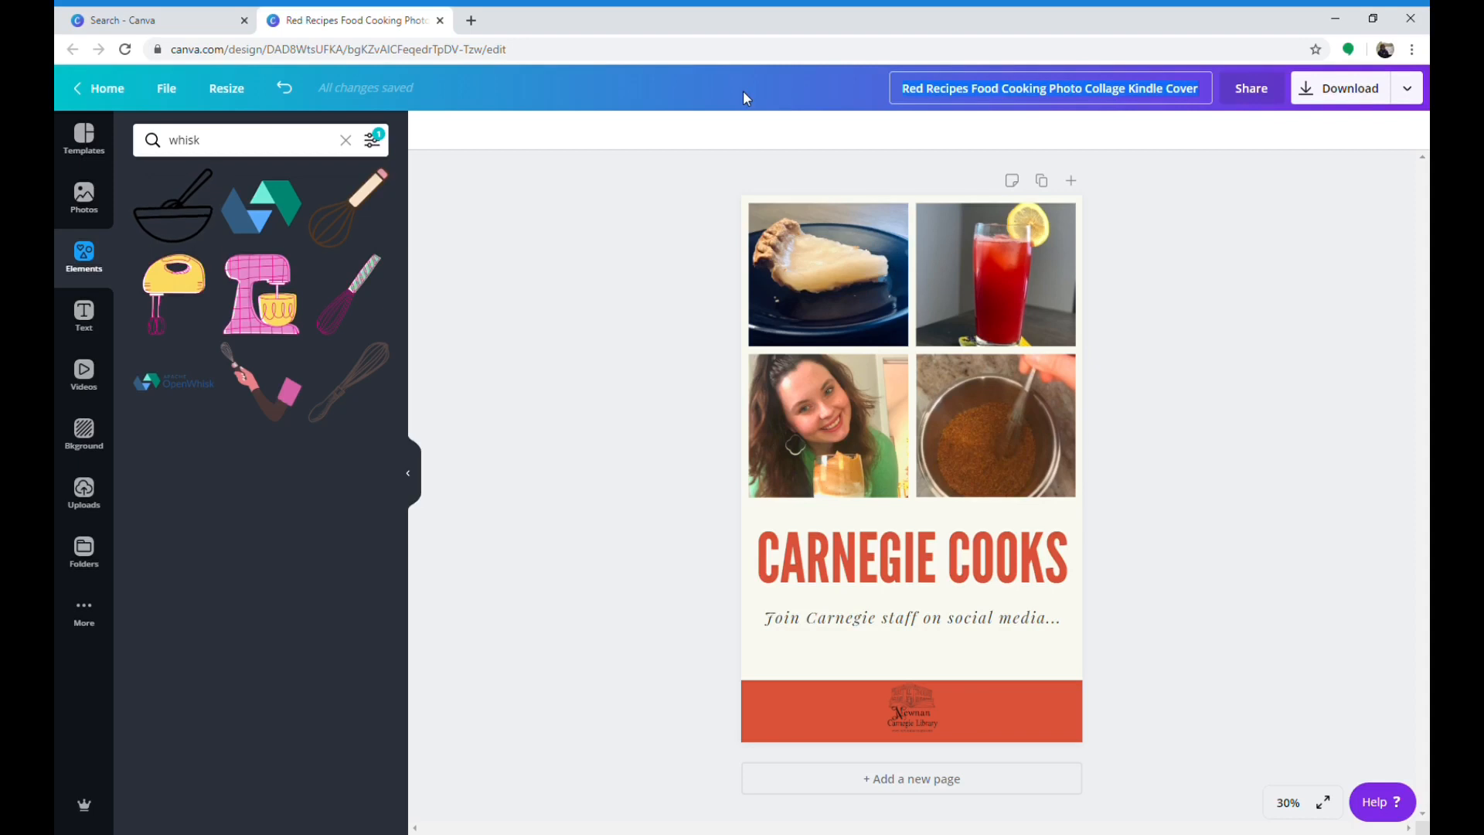
text(Carnegie)
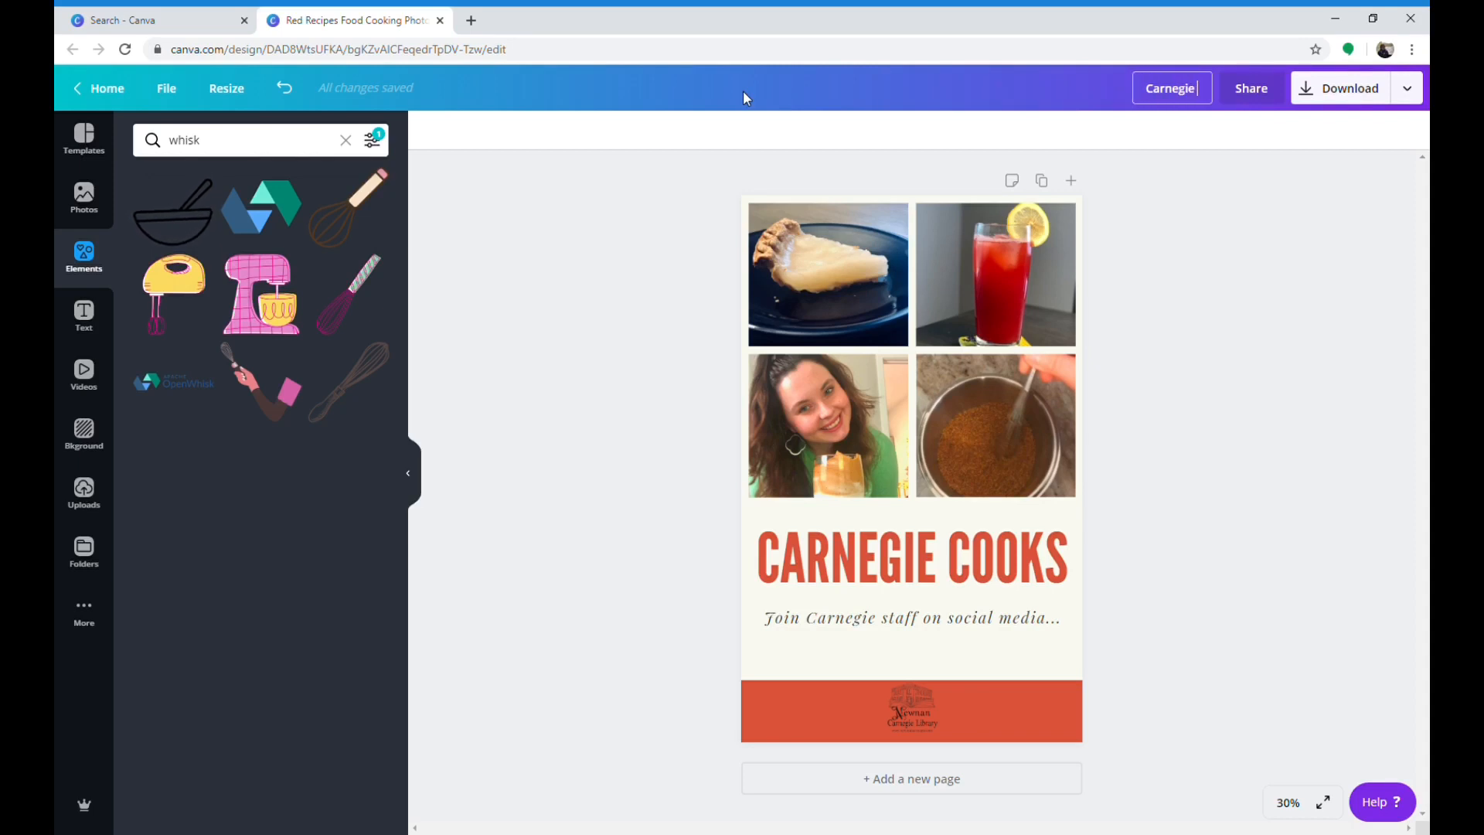
text( Cooks)
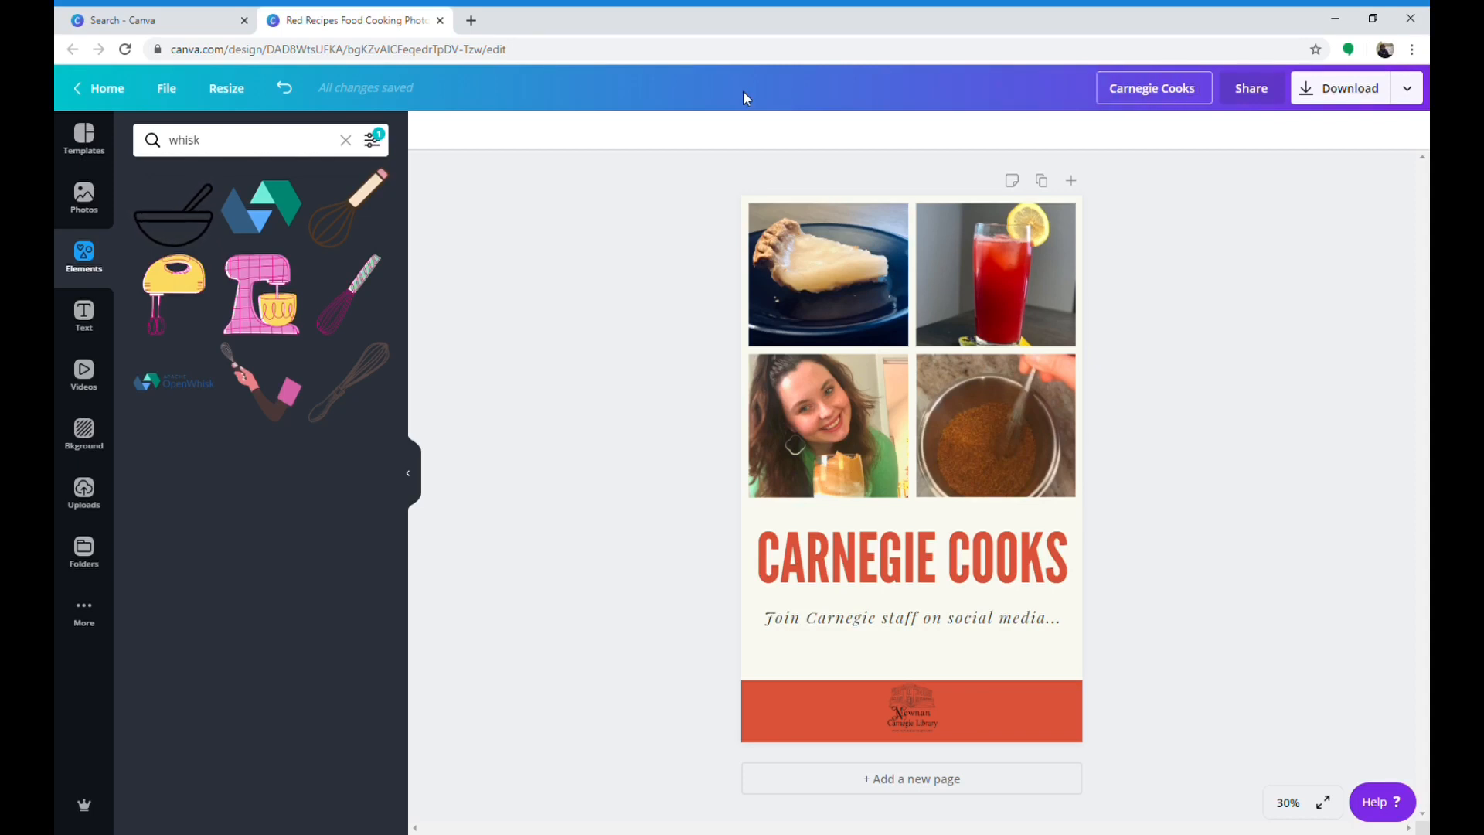
text( Flyer)
click(1142, 190)
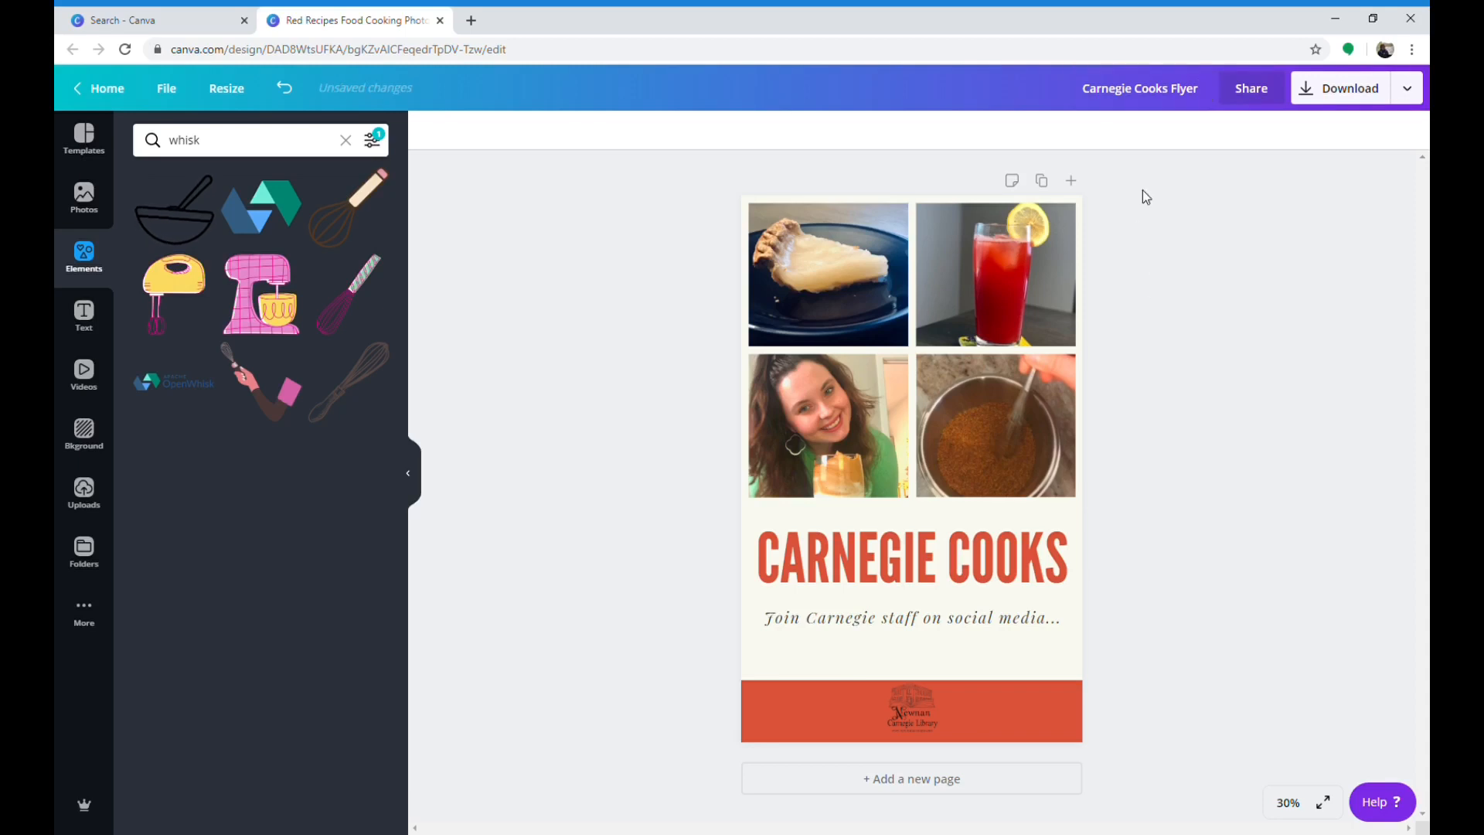
Review the publishing choices and the file types available for downloading the flyer, without downloading it.
click(1420, 90)
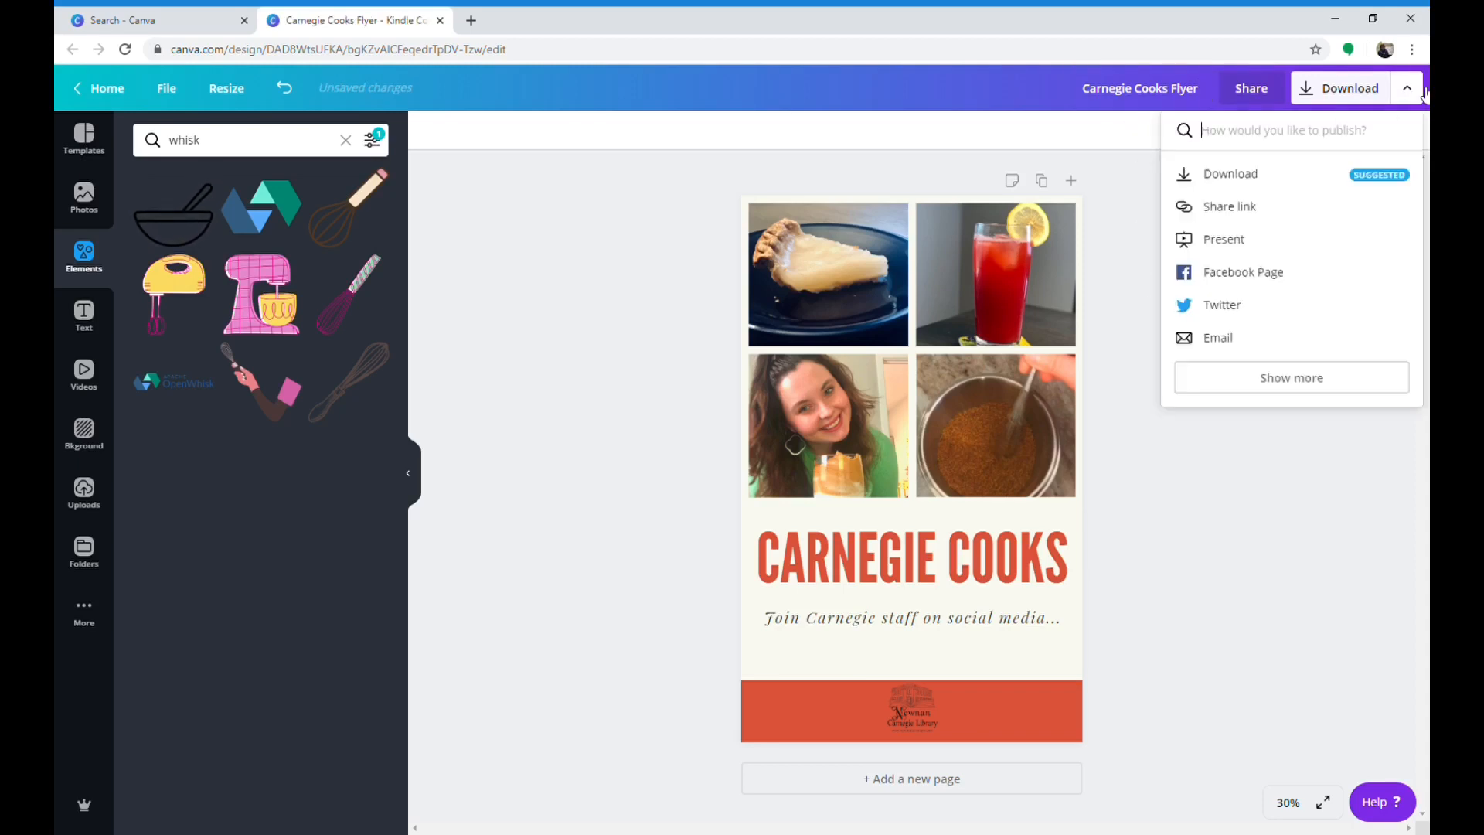
click(1271, 176)
click(1227, 200)
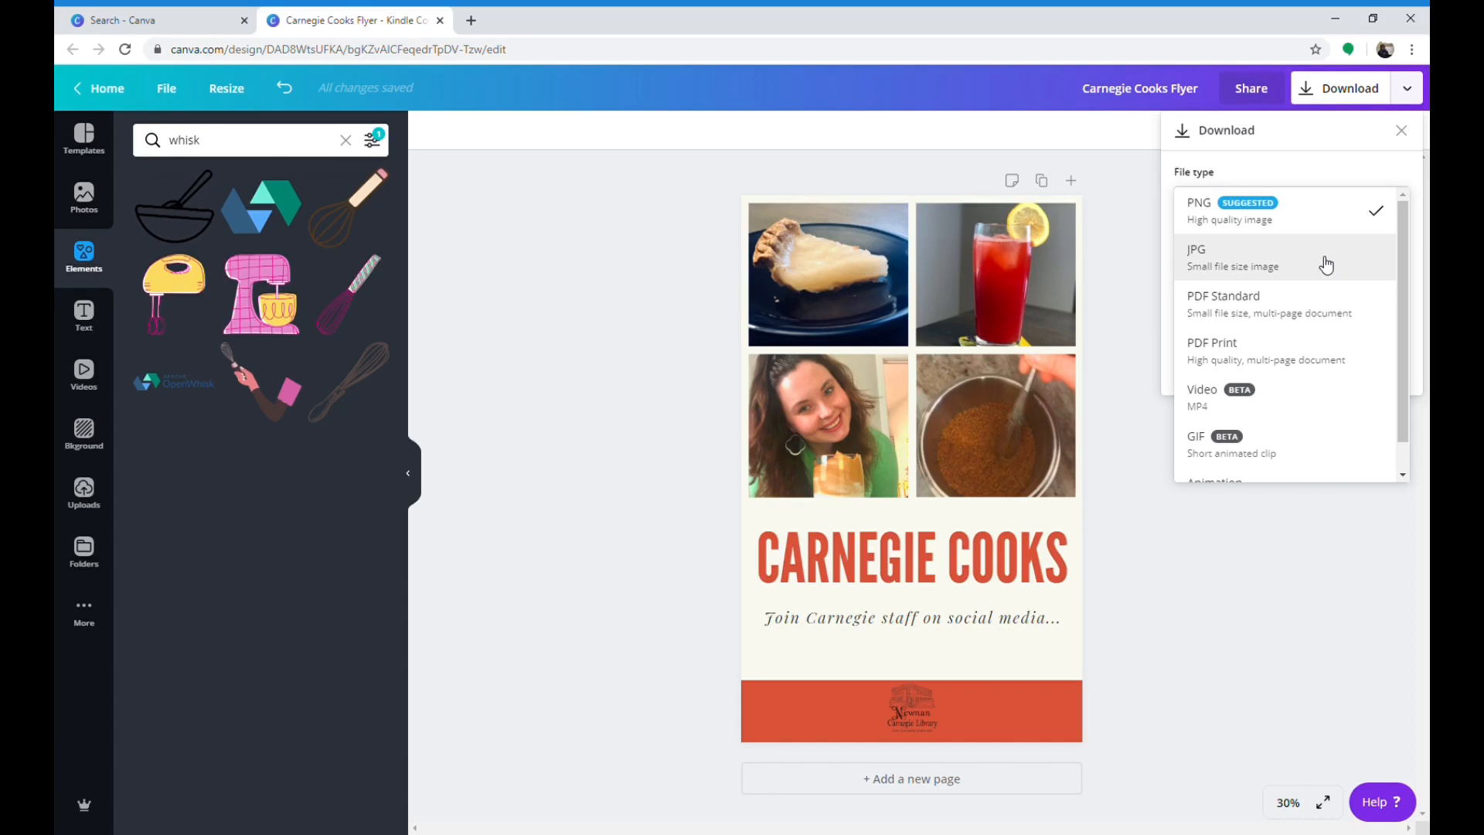
scroll(1332, 364, down, 1)
scroll(1324, 378, up, 1)
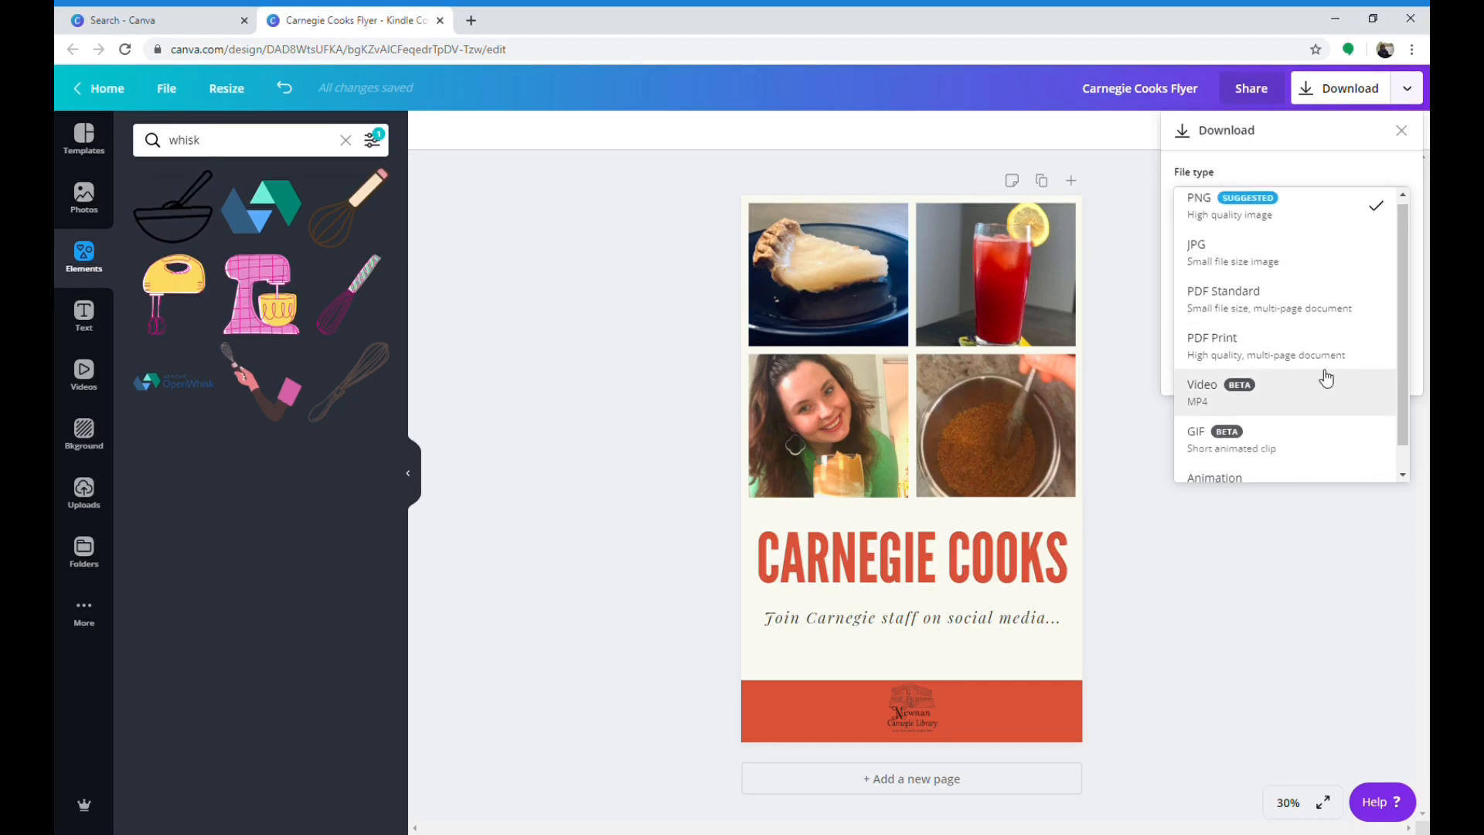
click(1130, 174)
Examine the flyer's sharing options and the permission types for a shared link, then close them.
click(1251, 88)
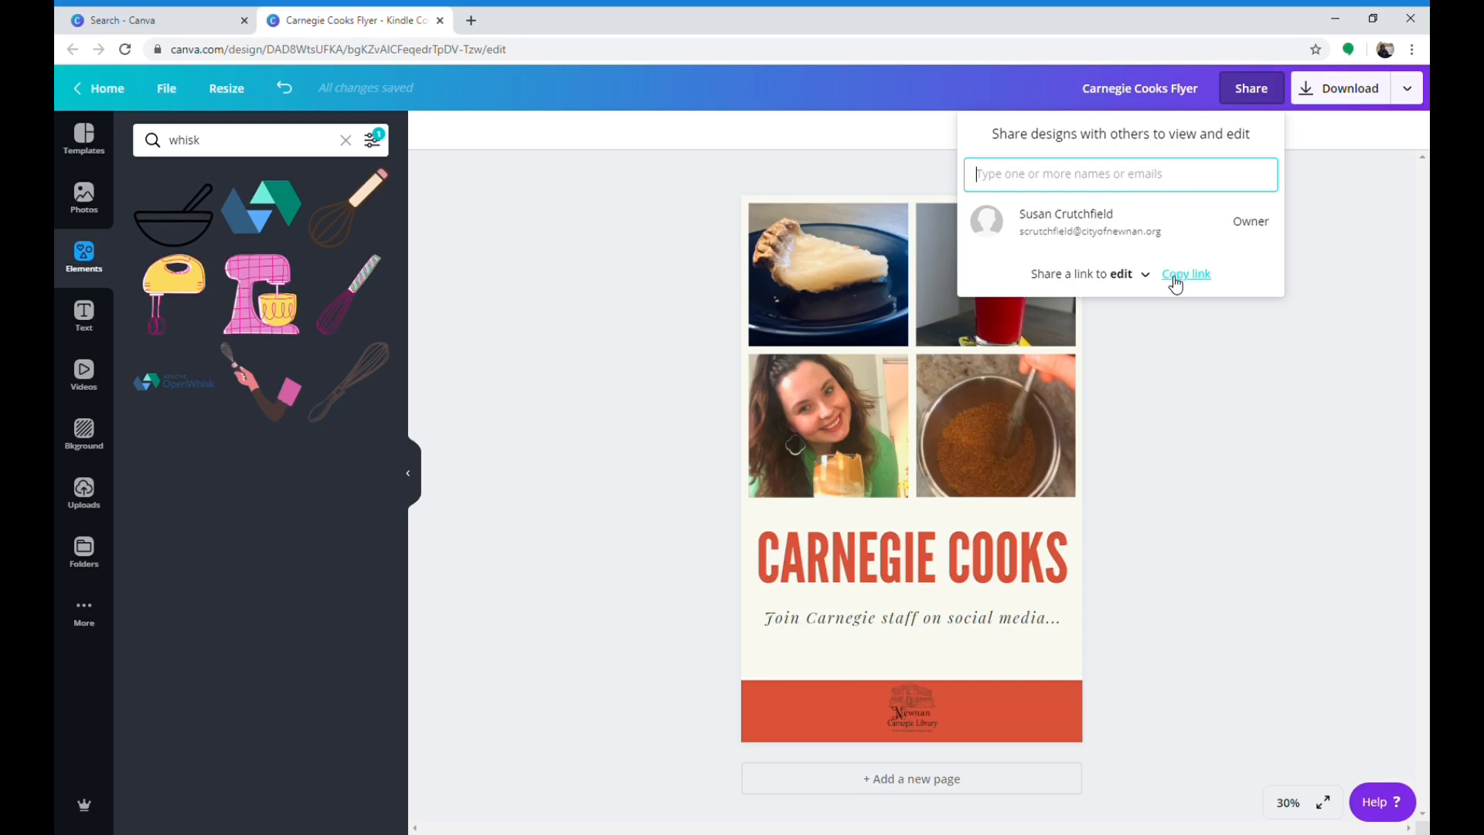
click(1131, 284)
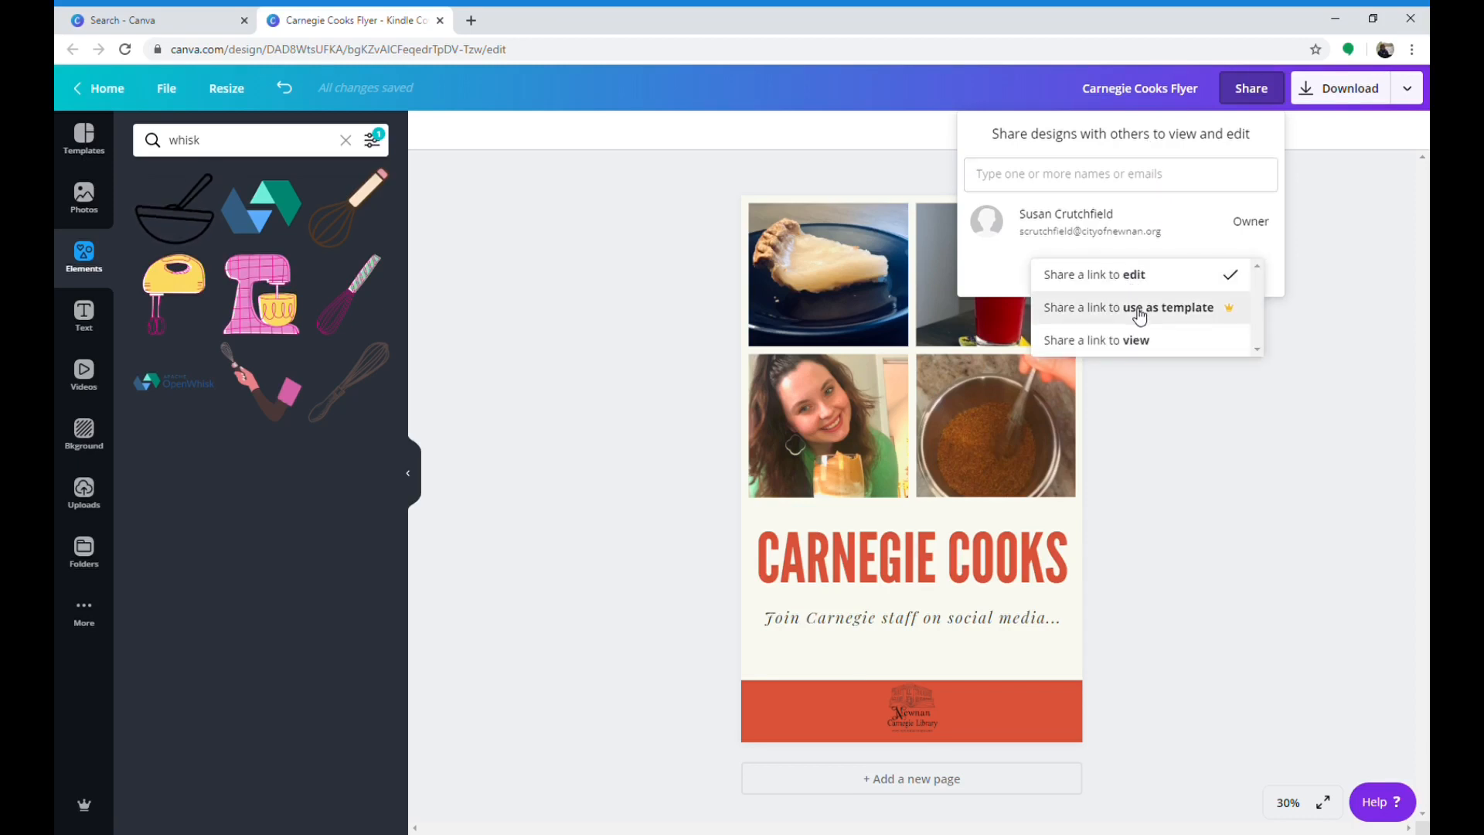
click(1340, 321)
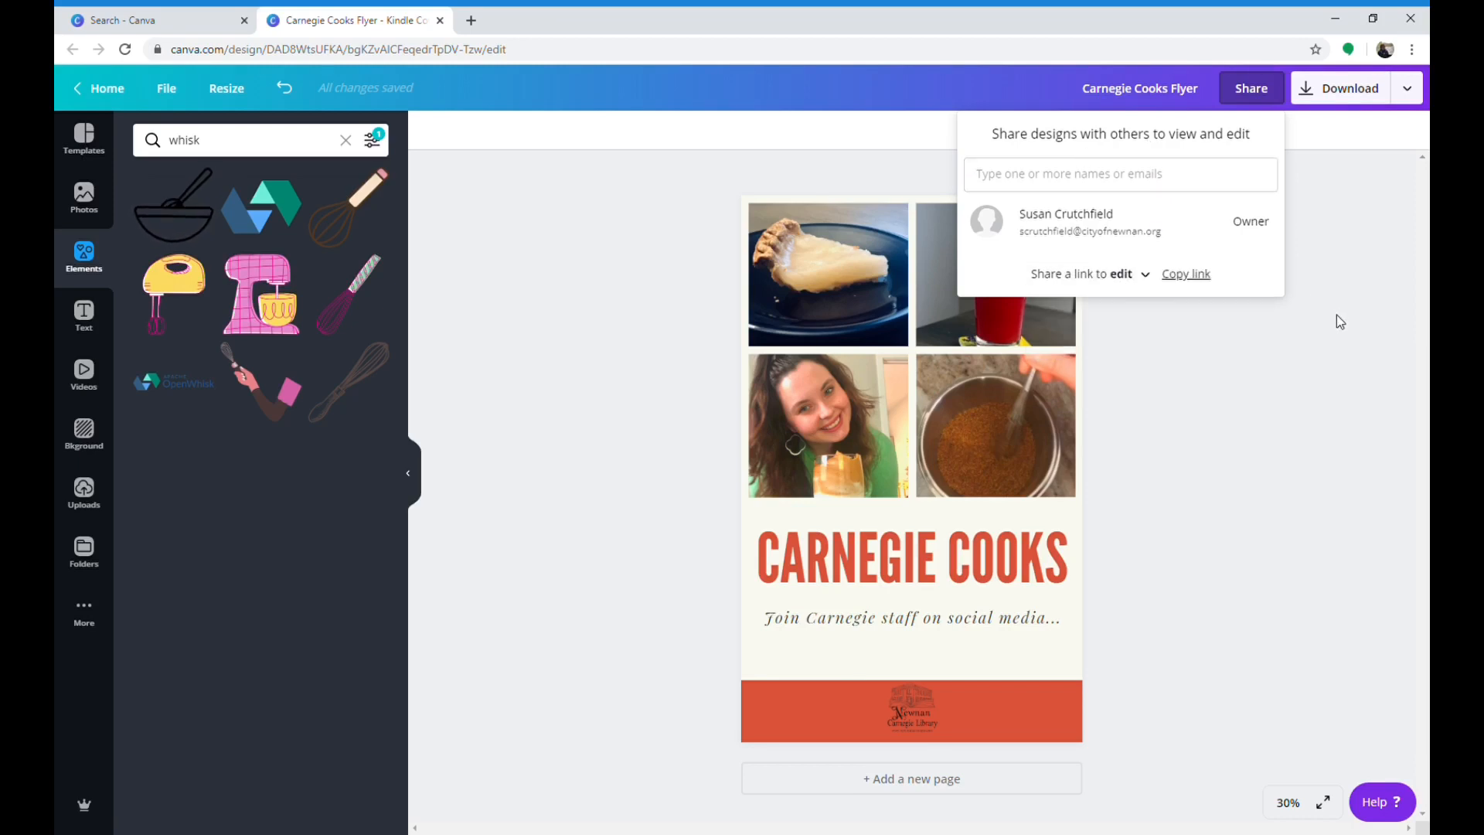
click(844, 184)
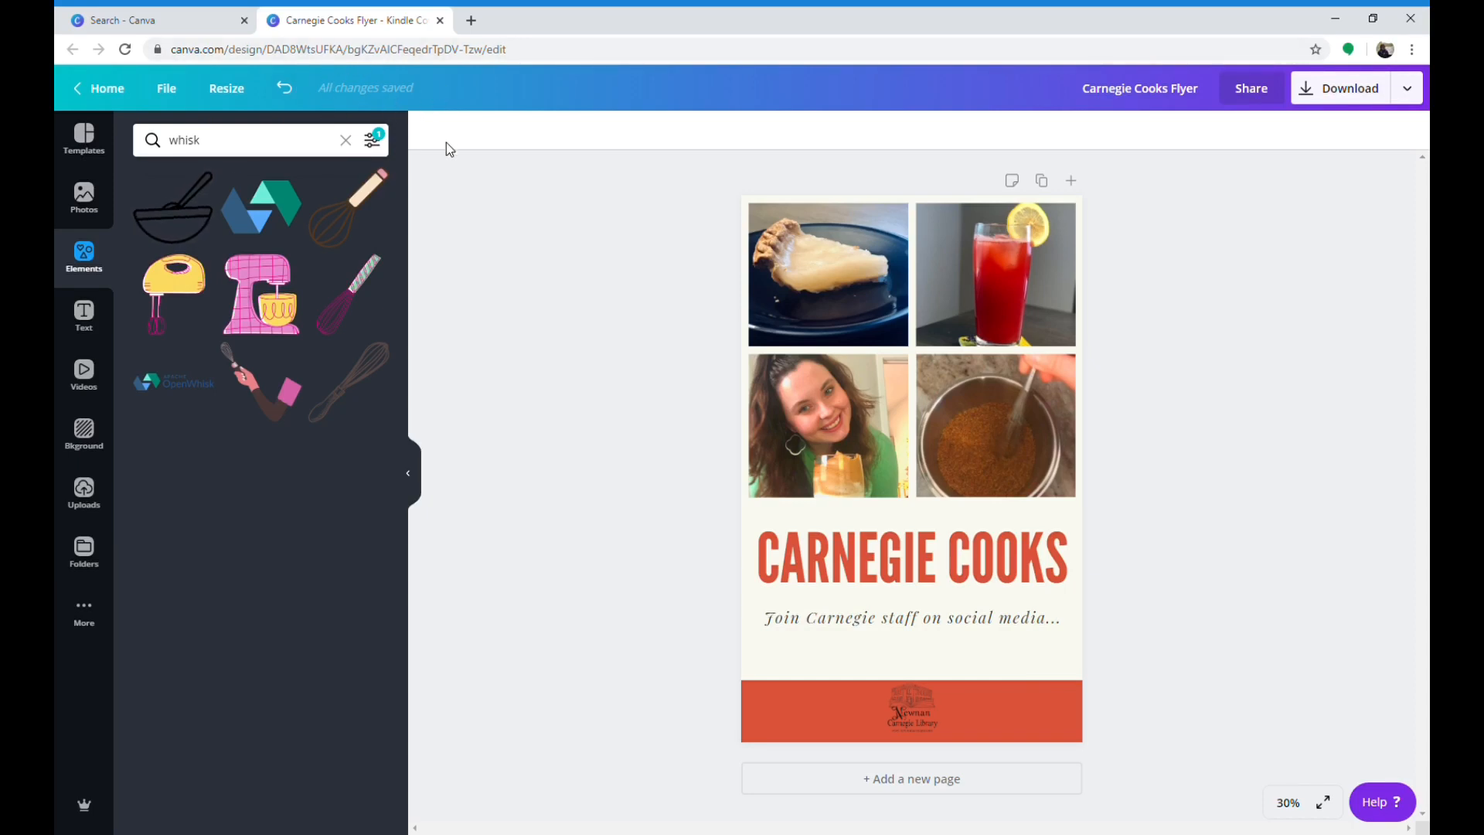
Return to the home page and reopen Carnegie Cooks Flyer from the saved designs.
click(101, 88)
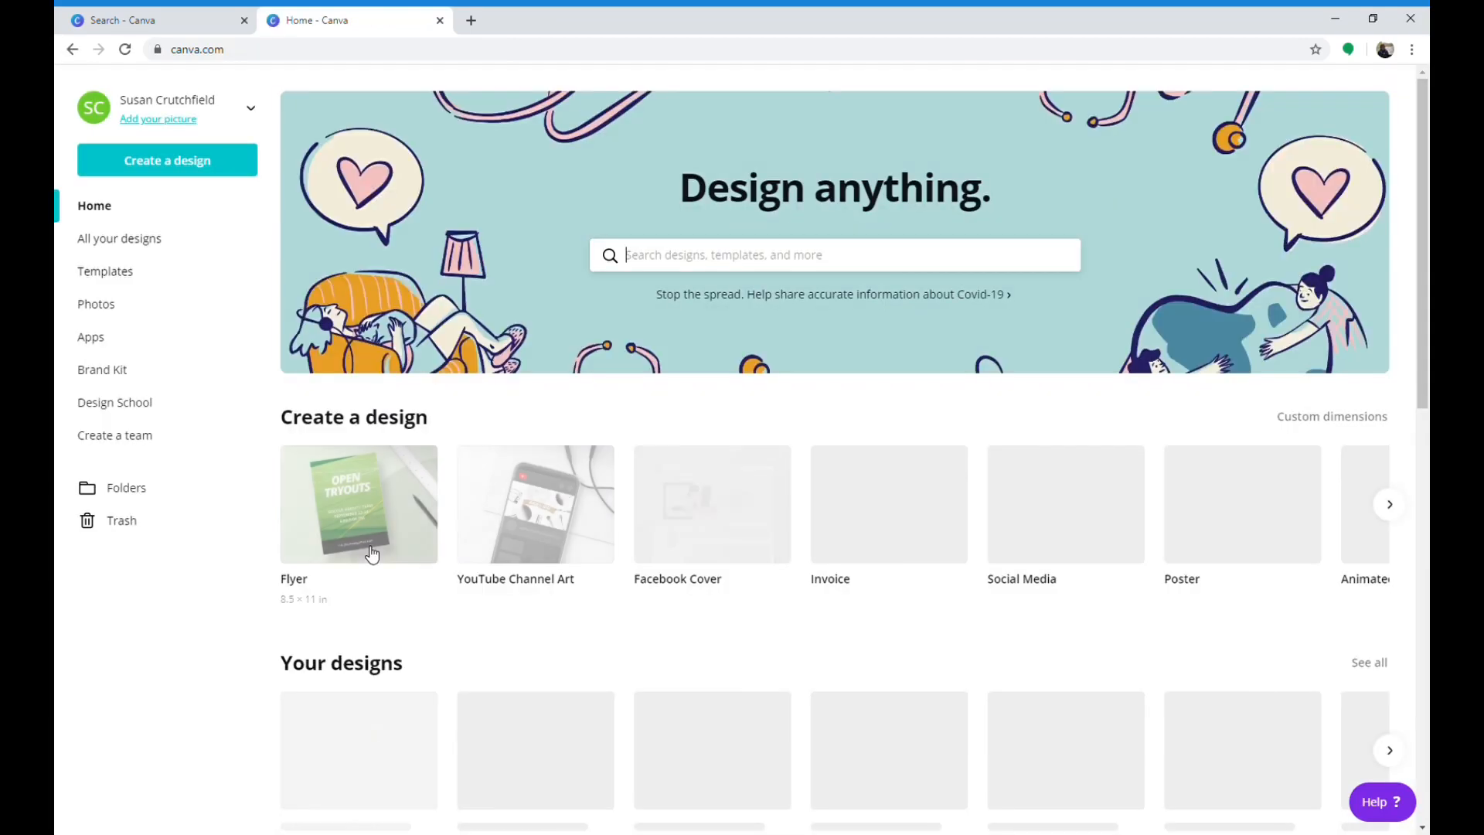
scroll(748, 629, down, 1)
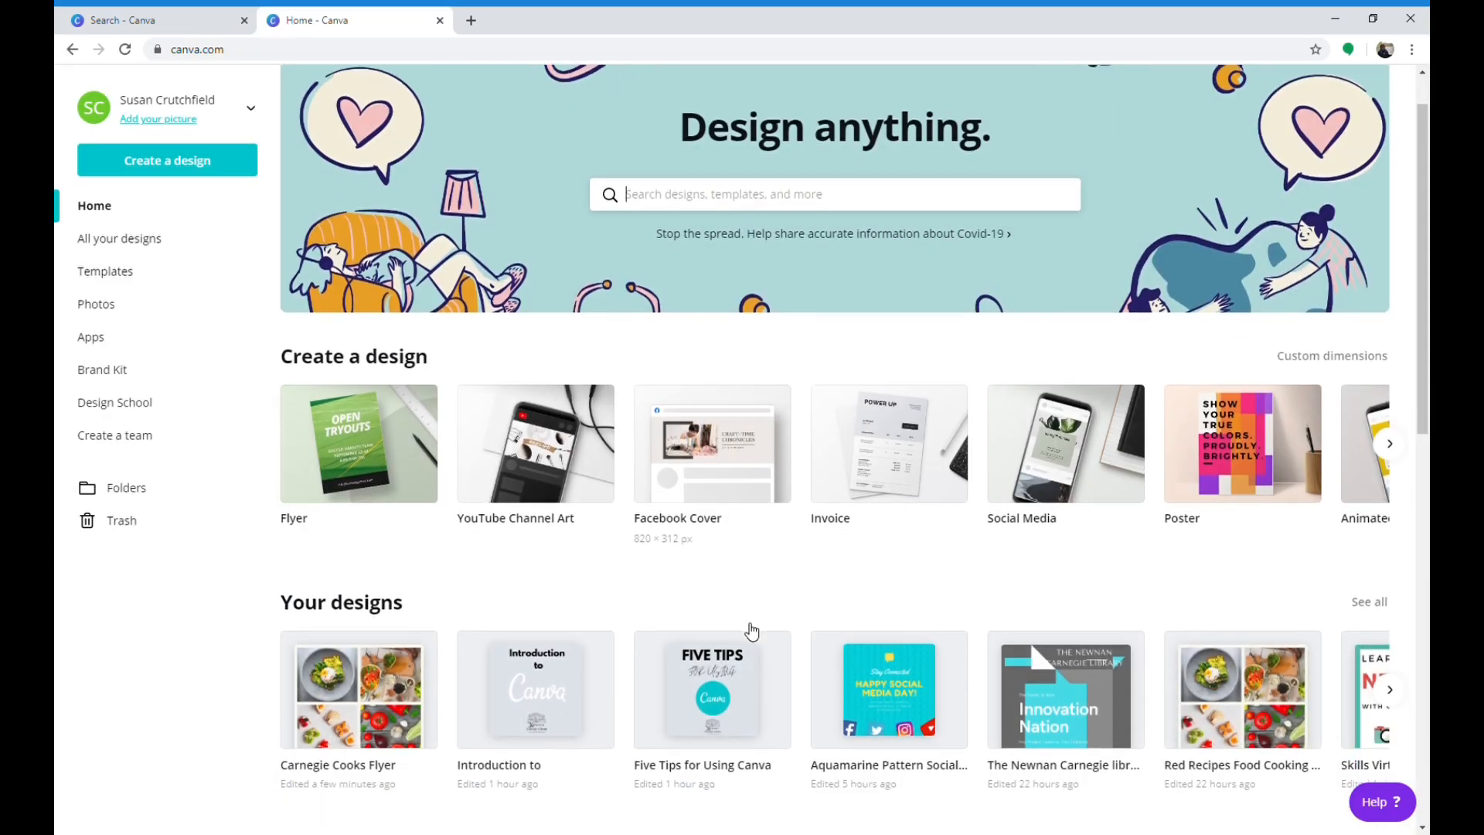
click(348, 722)
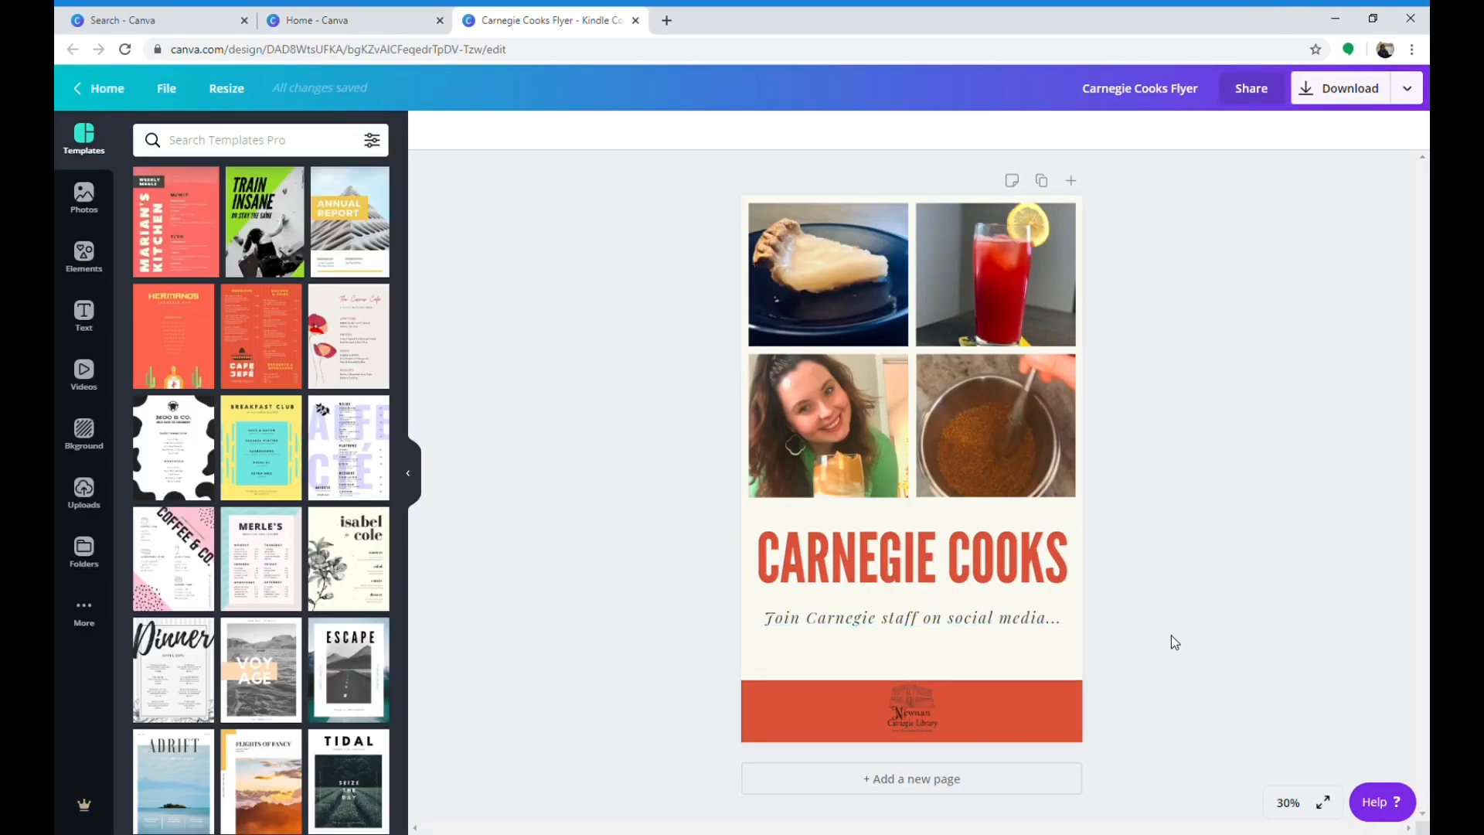
Leave the flyer, browse the template categories down to YouTube Thumbnails, and return to the home page.
click(105, 88)
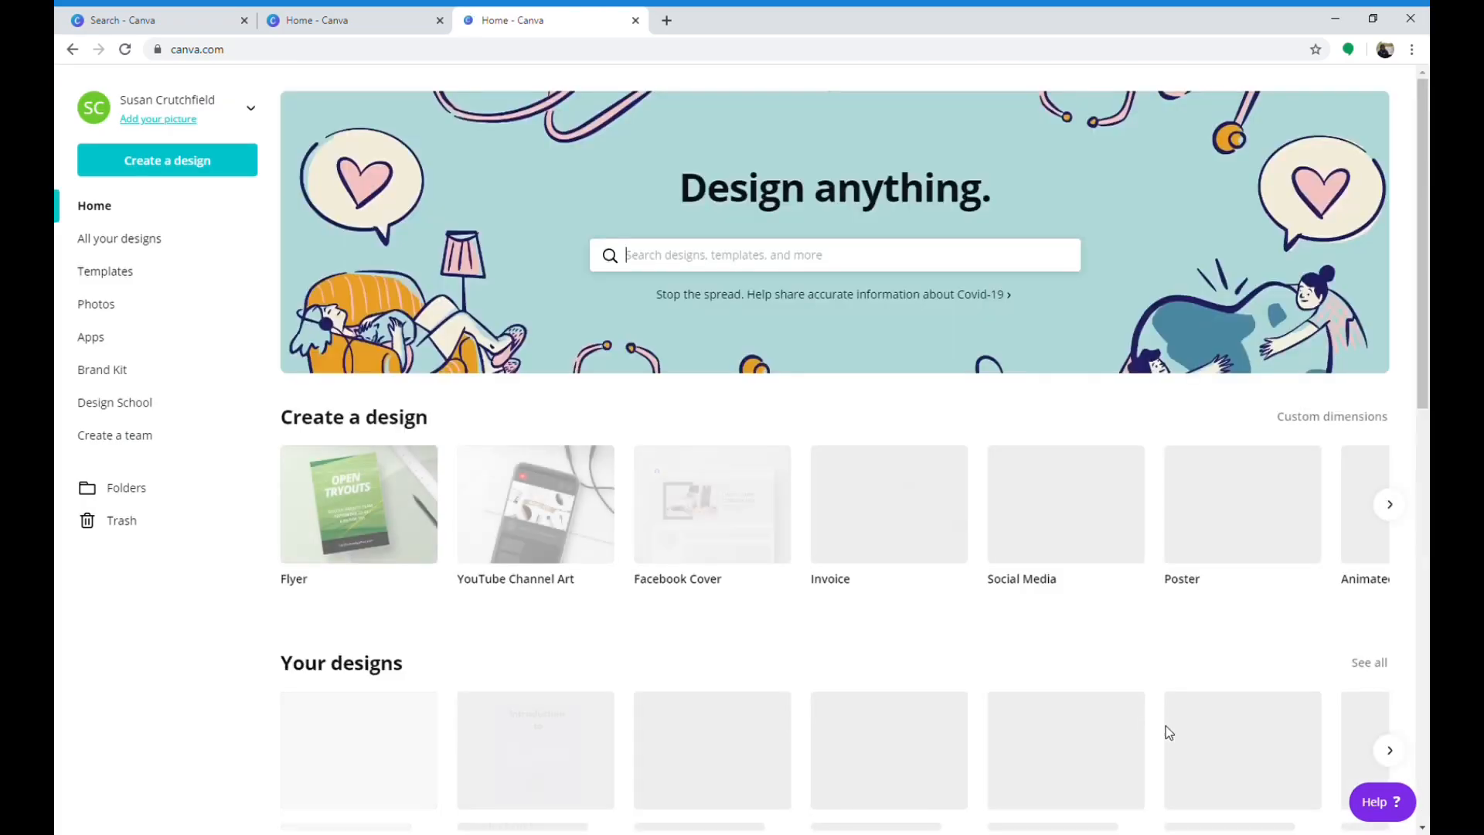
click(154, 278)
scroll(842, 454, down, 6)
scroll(850, 448, down, 6)
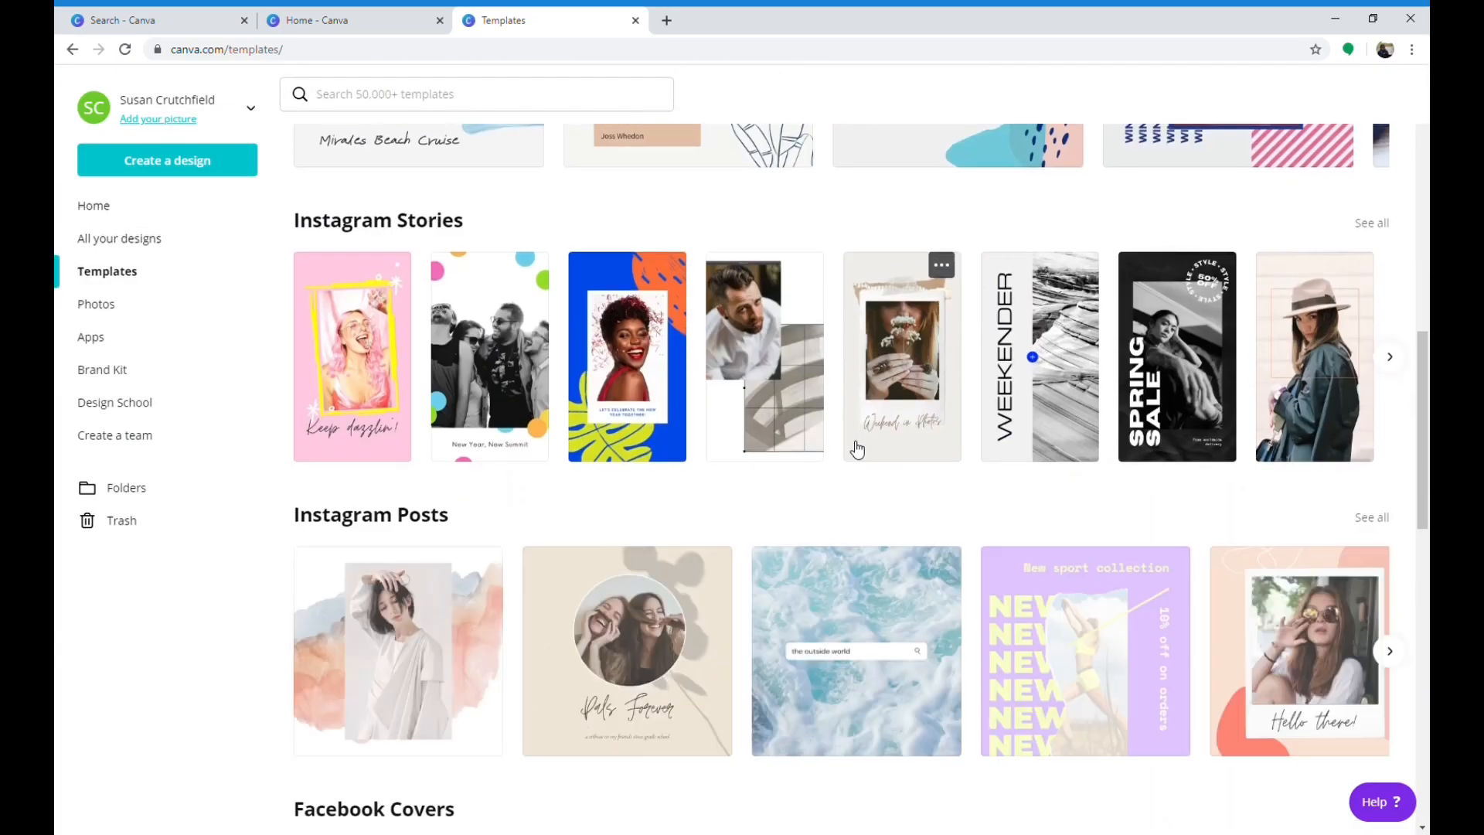
scroll(852, 446, down, 6)
scroll(853, 448, down, 9)
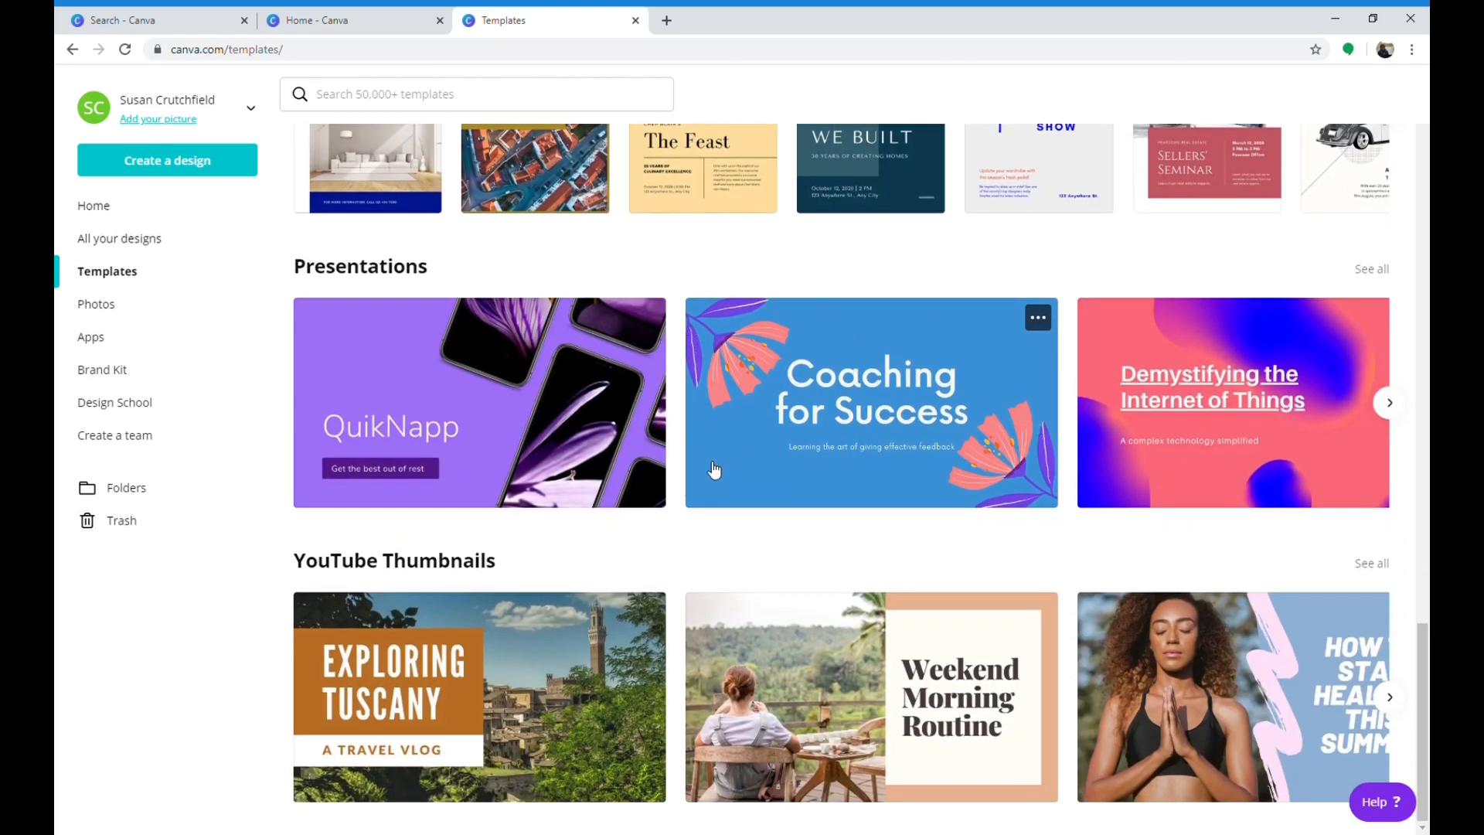
click(85, 204)
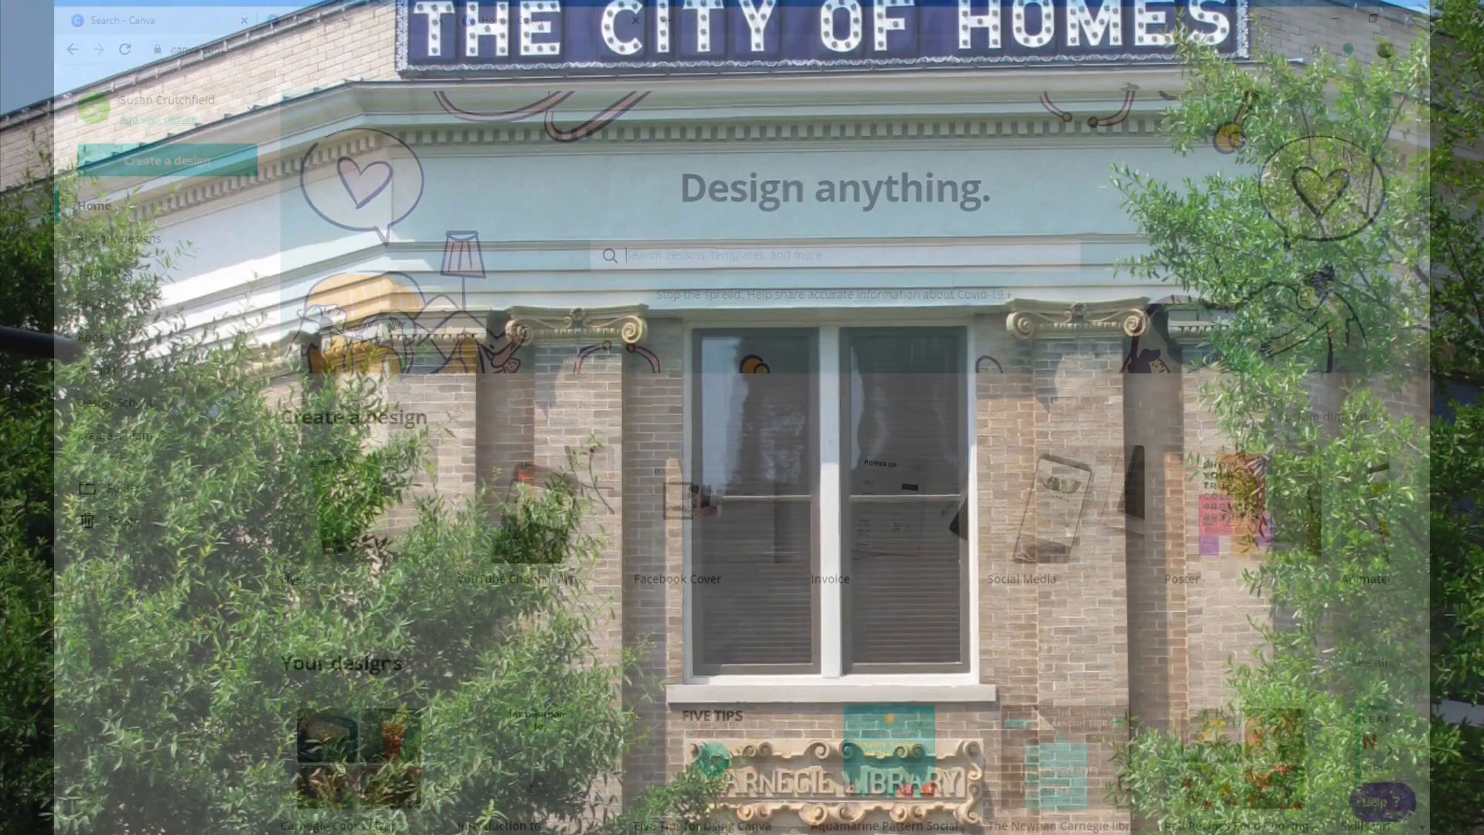